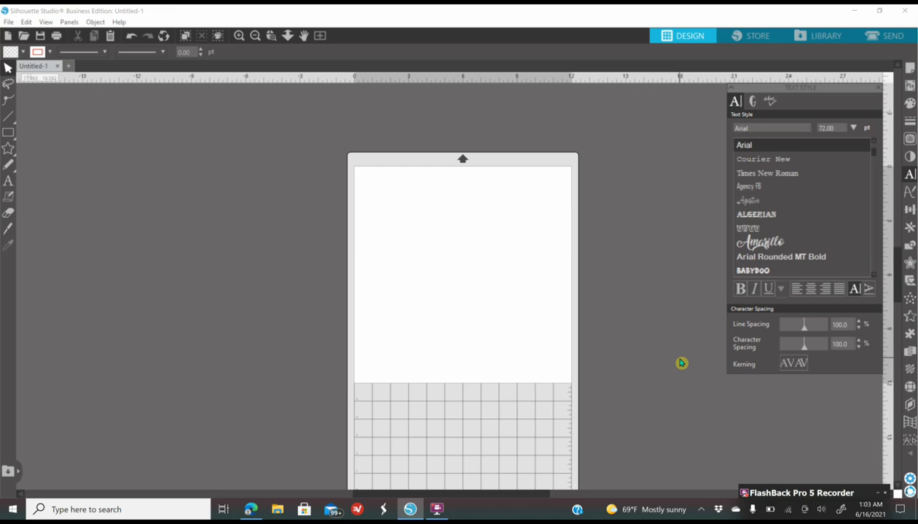
- Set the media size to Letter (8.5 x 11 in), try 100% page transparency, and return the transparency to 0%
click(912, 68)
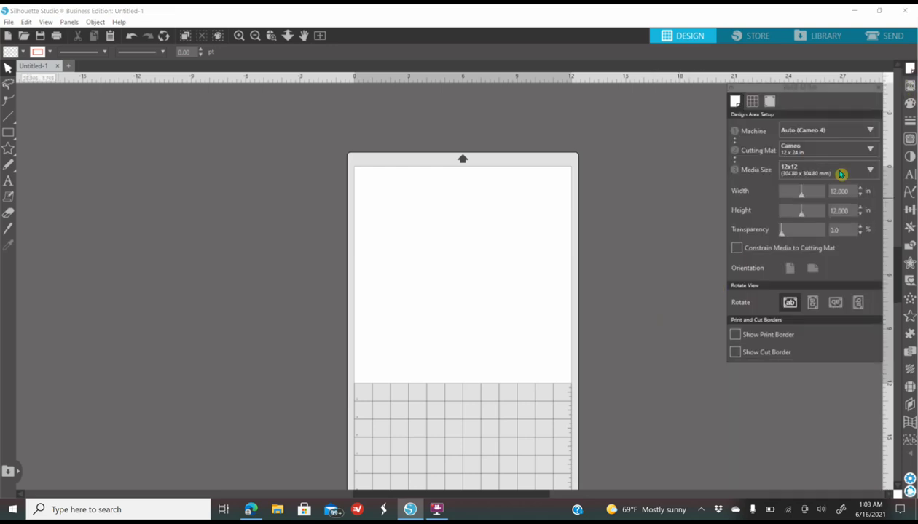
click(815, 171)
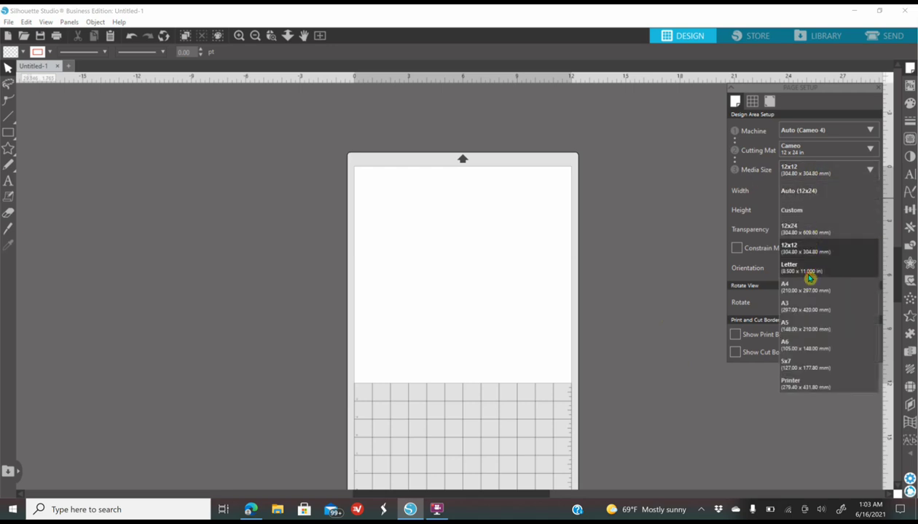
click(809, 276)
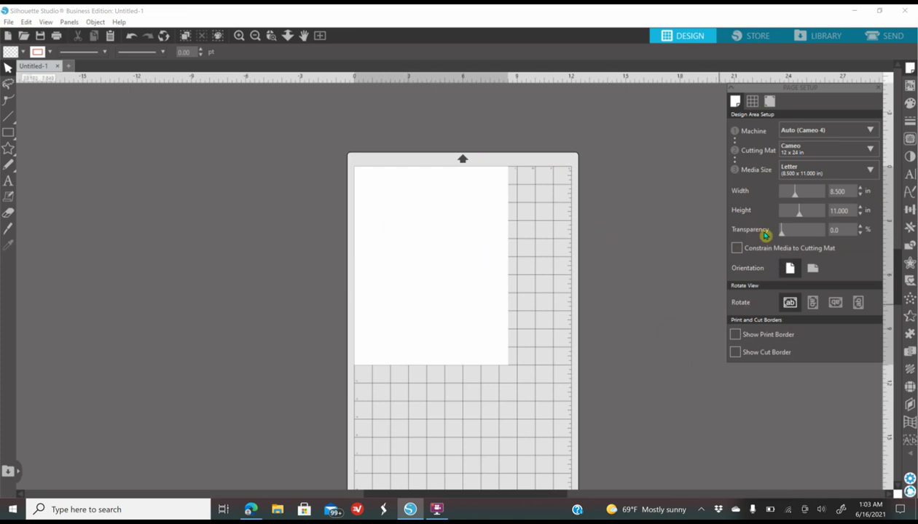
drag(781, 232, 827, 231)
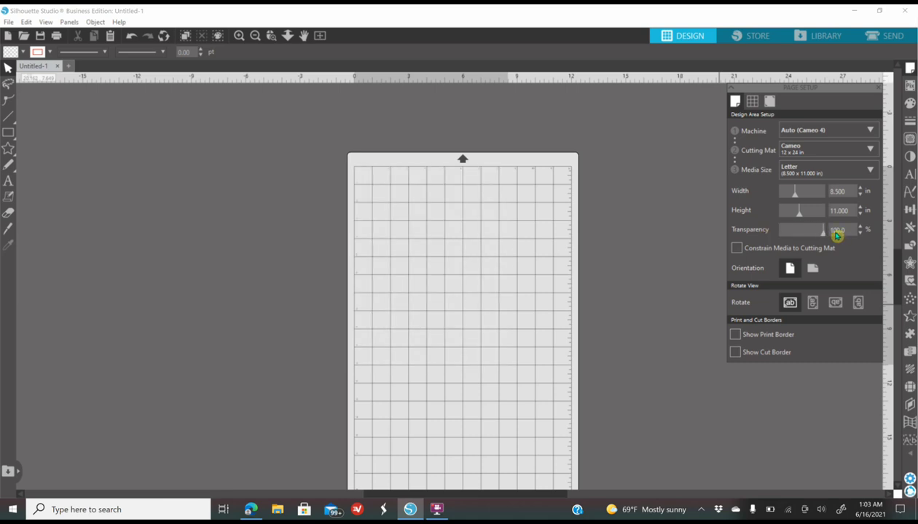
drag(823, 232, 782, 231)
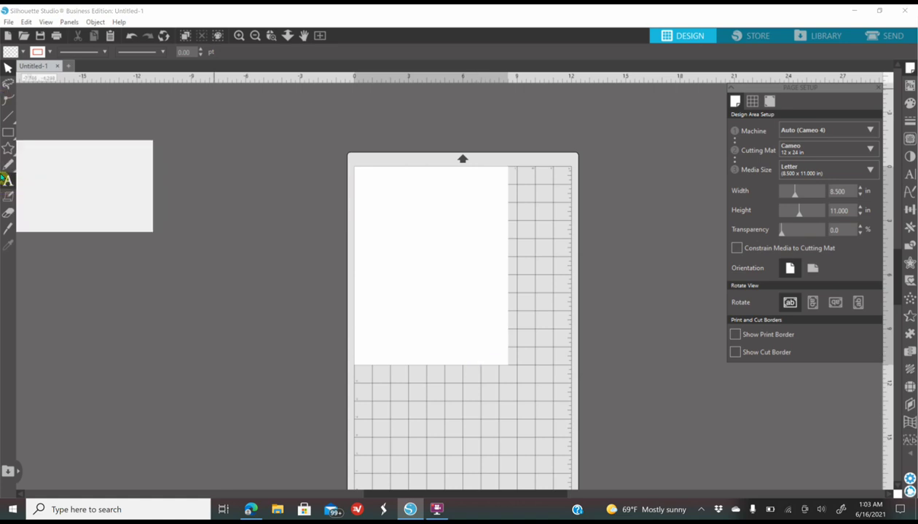
- Draw an ellipse about 7 in wide and 6.1 in high on the upper part of the page
mouse_move(8, 132)
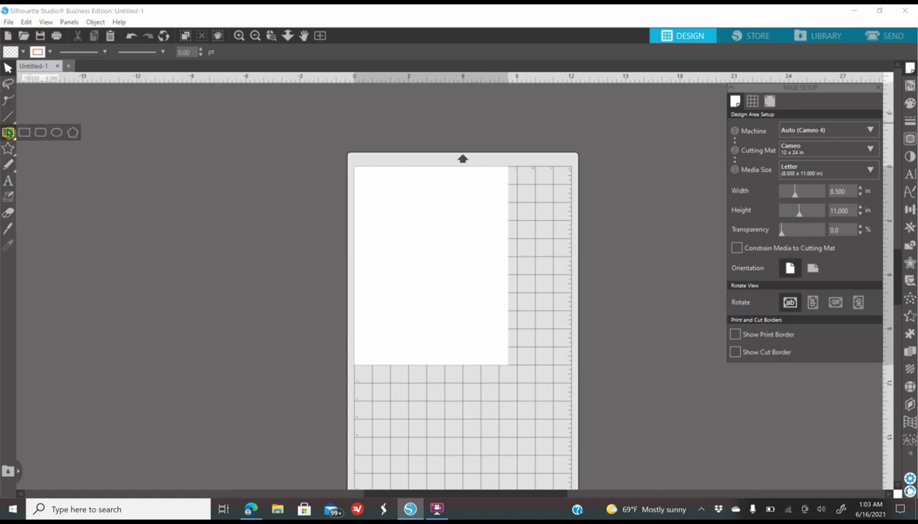
click(56, 133)
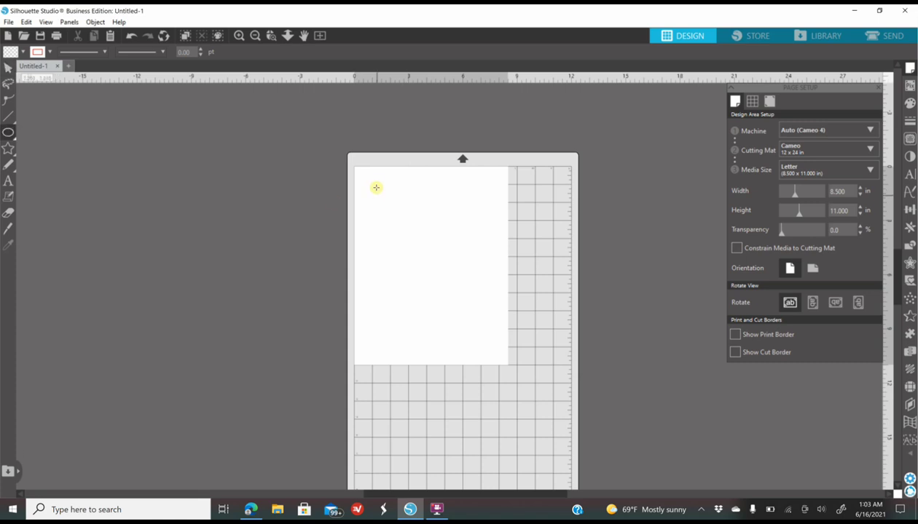
mouse_move(374, 185)
mouse_down()
mouse_move(399, 254)
mouse_move(500, 300)
mouse_up()
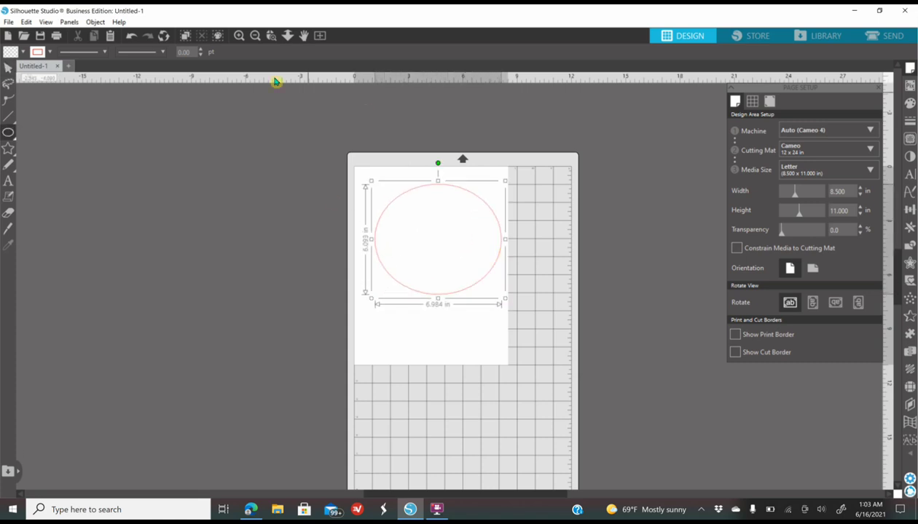
- Set the ellipse's width and height to 8.25 in and move the resulting circle within the page's side edges
click(239, 37)
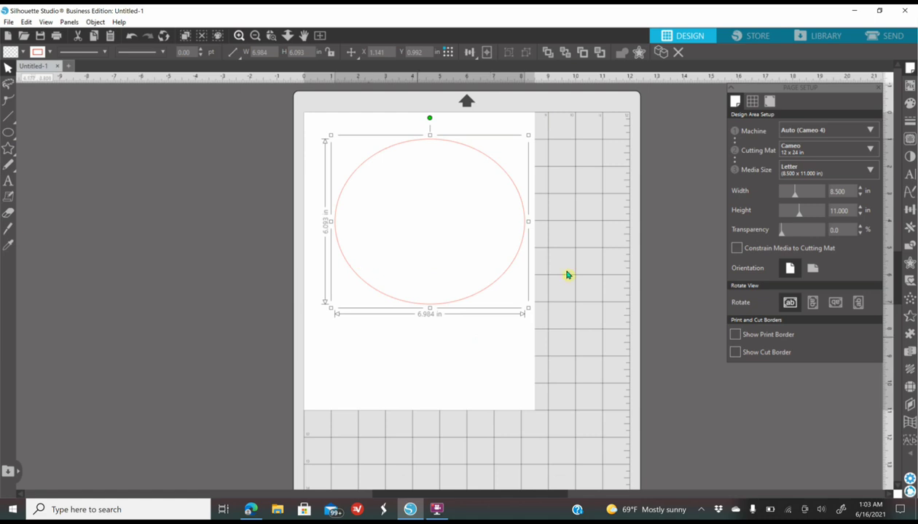
click(272, 52)
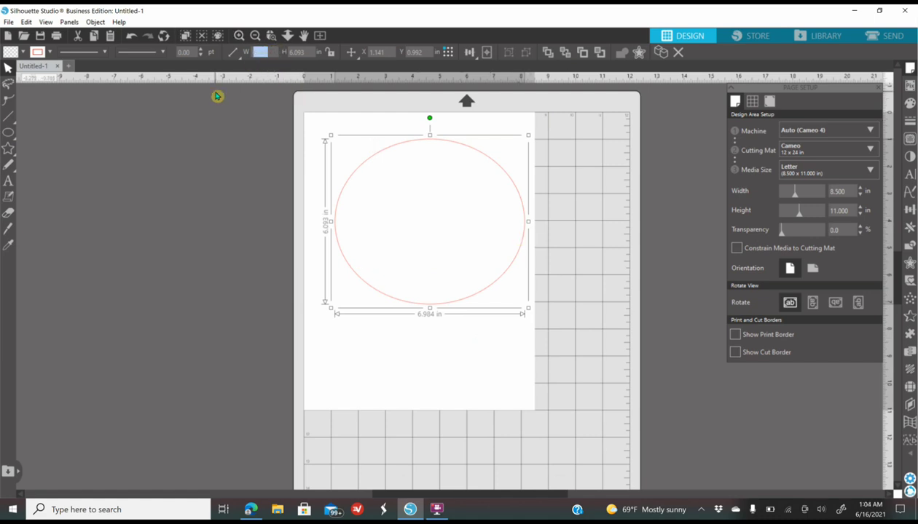
text(8.25)
key(Tab)
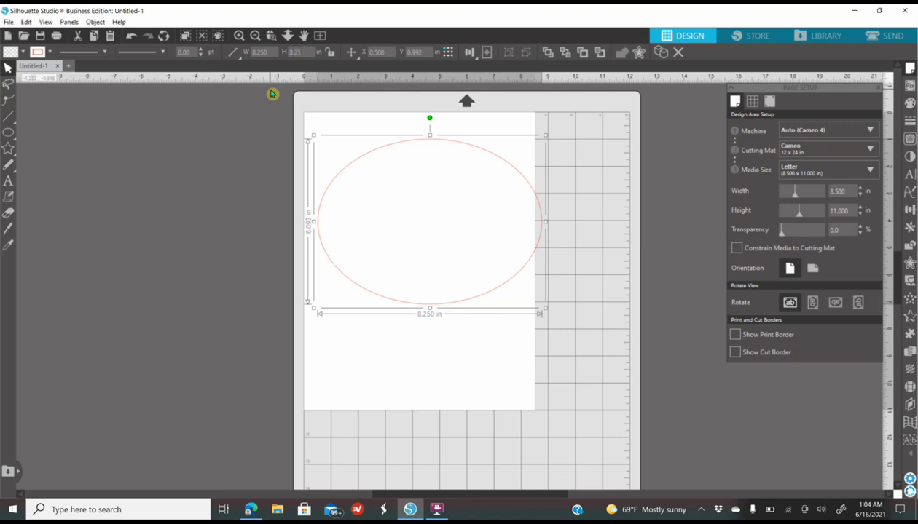
key(Return)
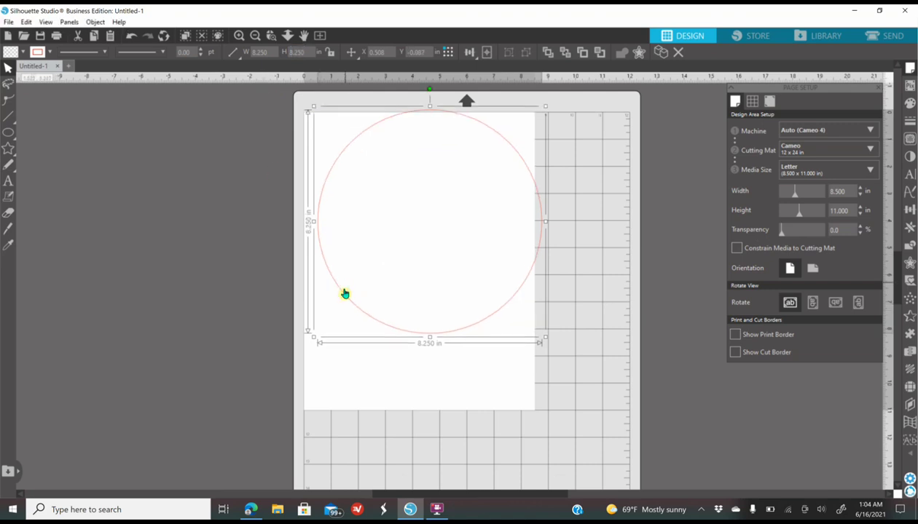
drag(344, 293, 333, 315)
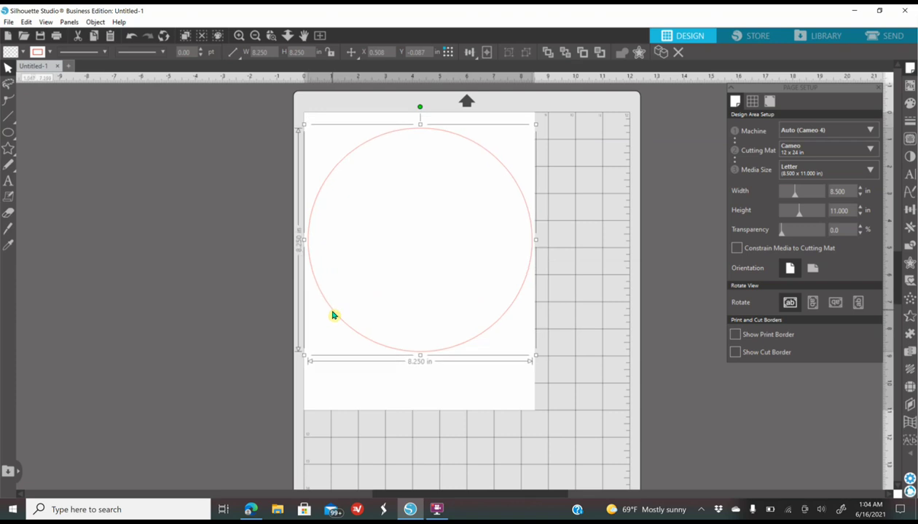
- Fill the circle with black, move it slightly down the page, and deselect it
click(909, 103)
click(753, 127)
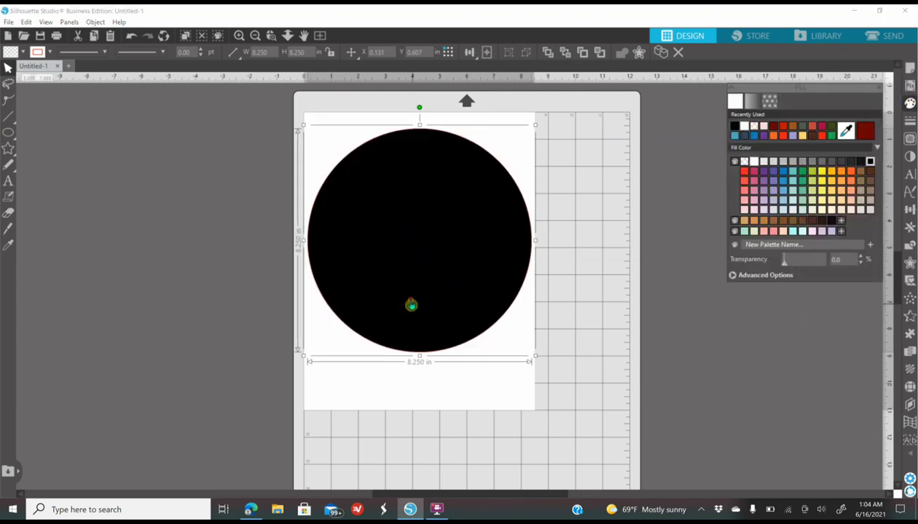
drag(410, 305, 411, 315)
click(742, 346)
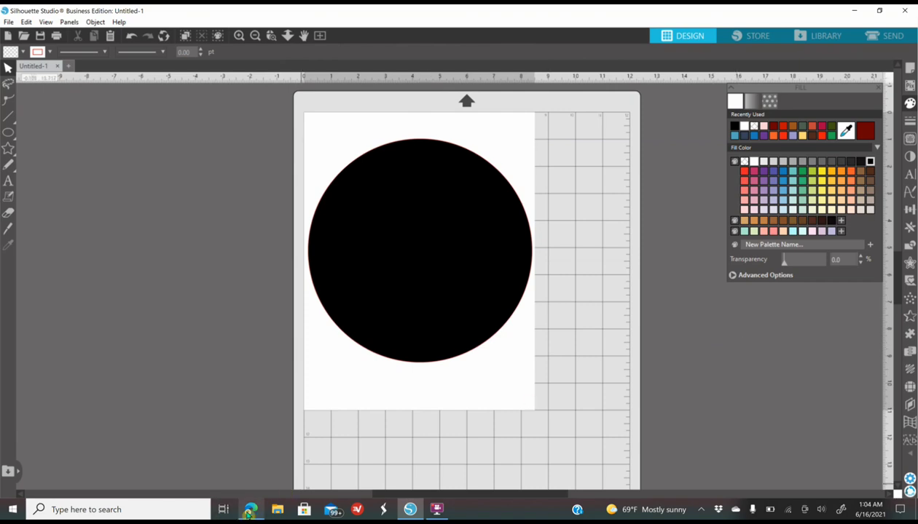
- Switch to the browser and copy the sunny and cloudy blue sky image from the "Sunny Sky Background Clip Art" results
click(251, 510)
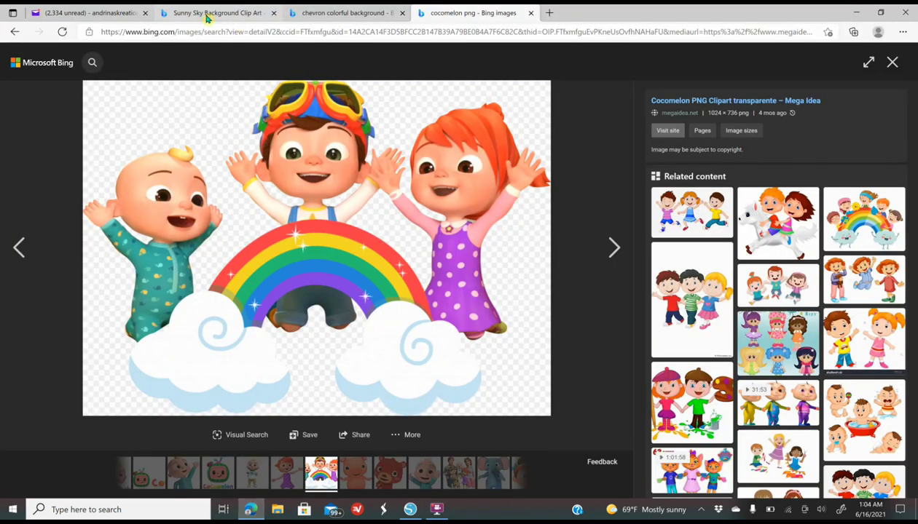
click(206, 16)
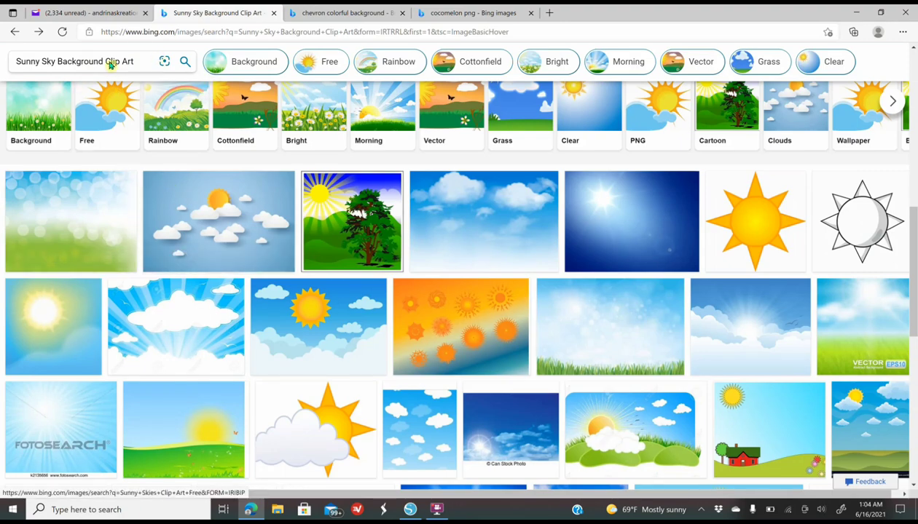
scroll(132, 156, up, 10)
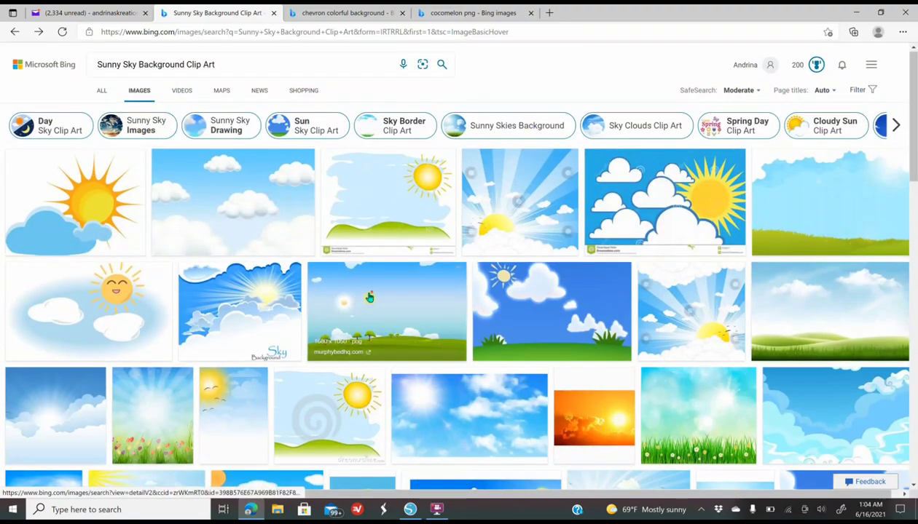
scroll(368, 294, down, 4)
scroll(368, 295, down, 4)
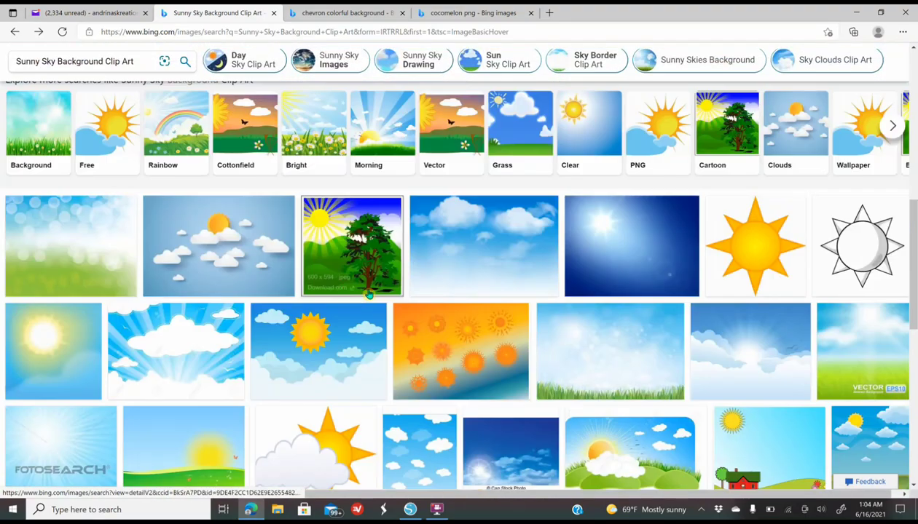
scroll(370, 295, down, 3)
click(347, 232)
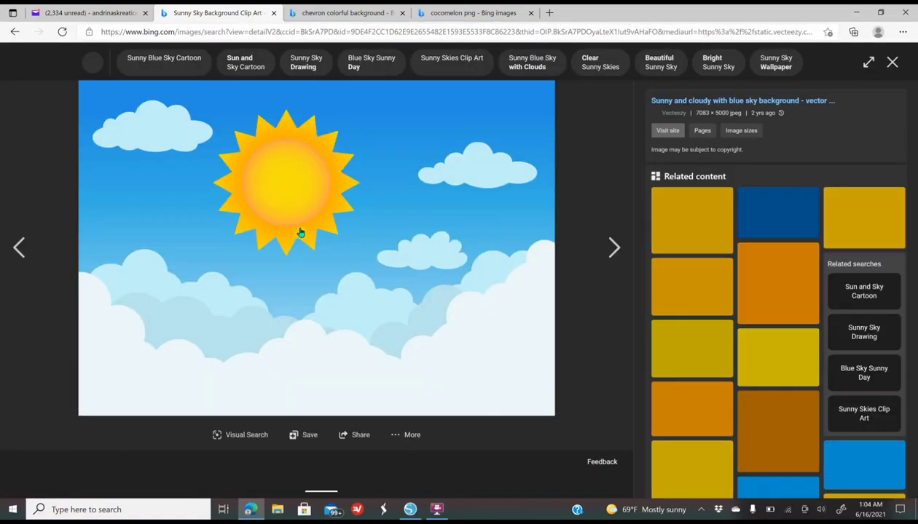
right_click(301, 231)
click(340, 272)
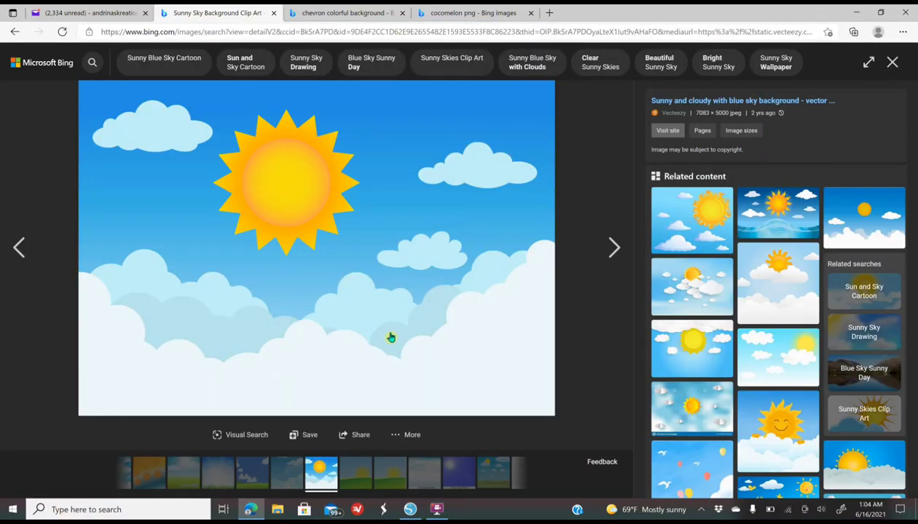
- Switch back to Silhouette Studio and paste the copied sky image into the design
click(410, 509)
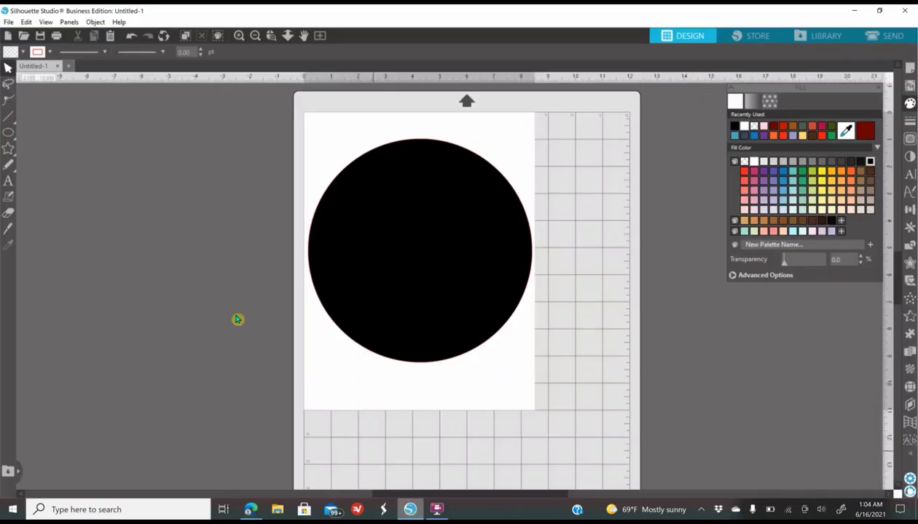
right_click(191, 201)
click(224, 255)
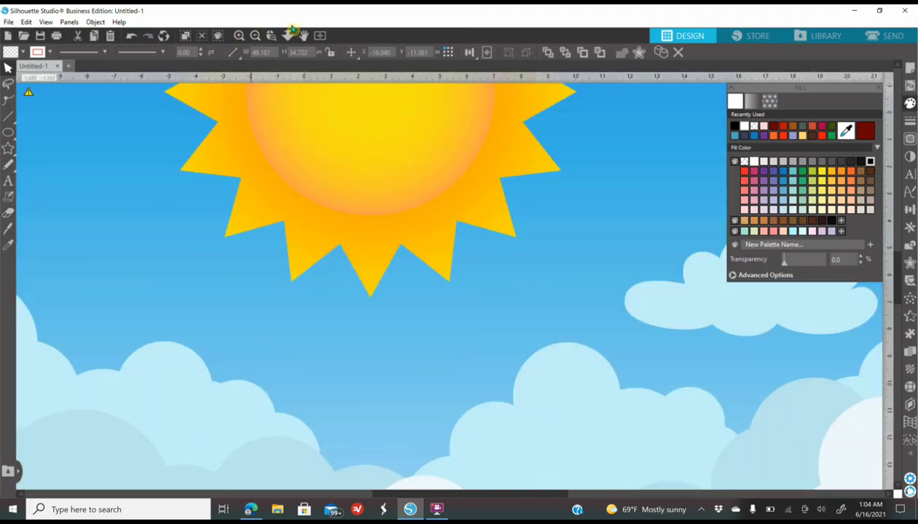
- Send the oversized sky image to the back, behind the black circle
click(255, 35)
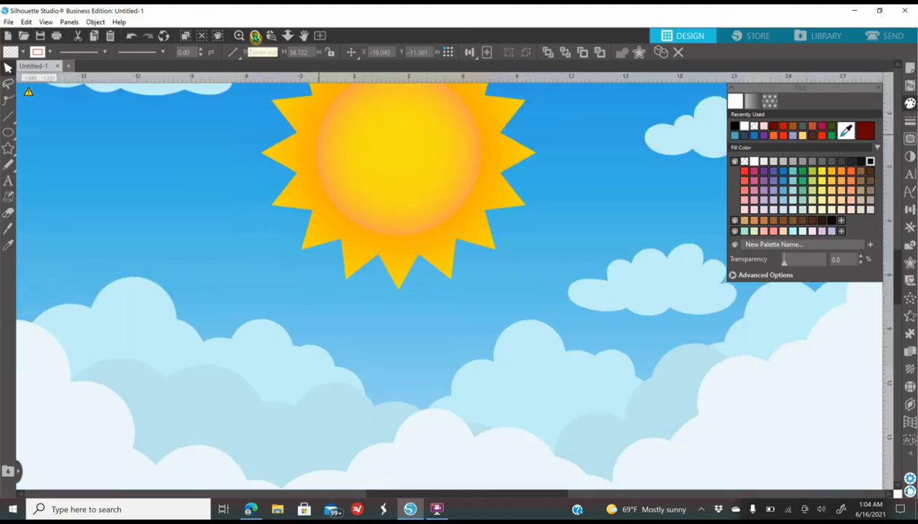
click(255, 35)
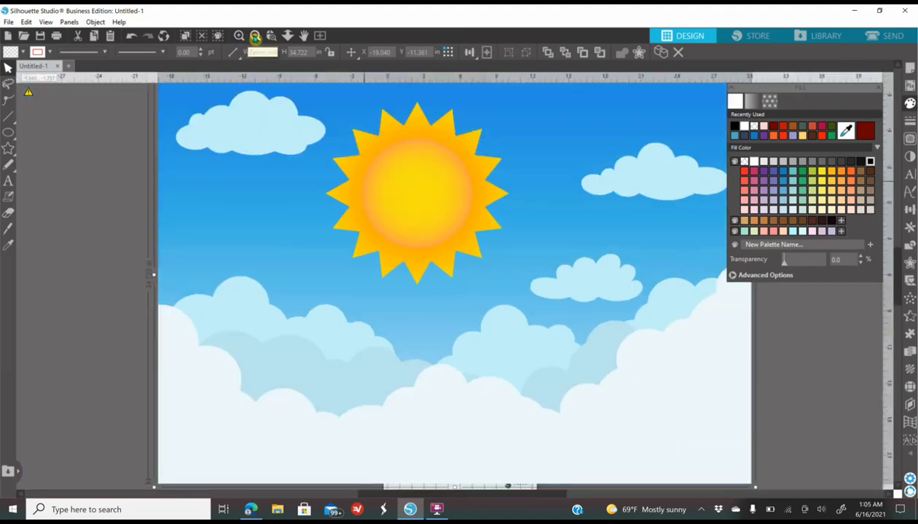
click(255, 36)
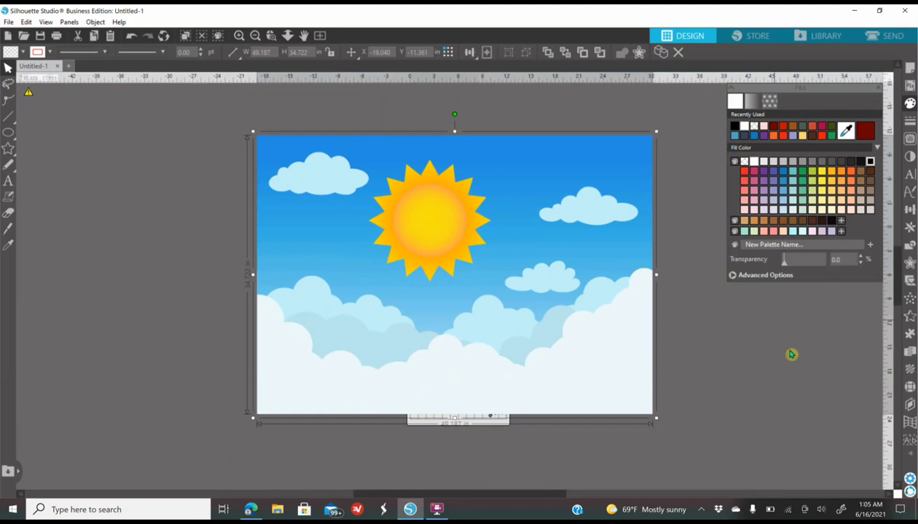
right_click(551, 301)
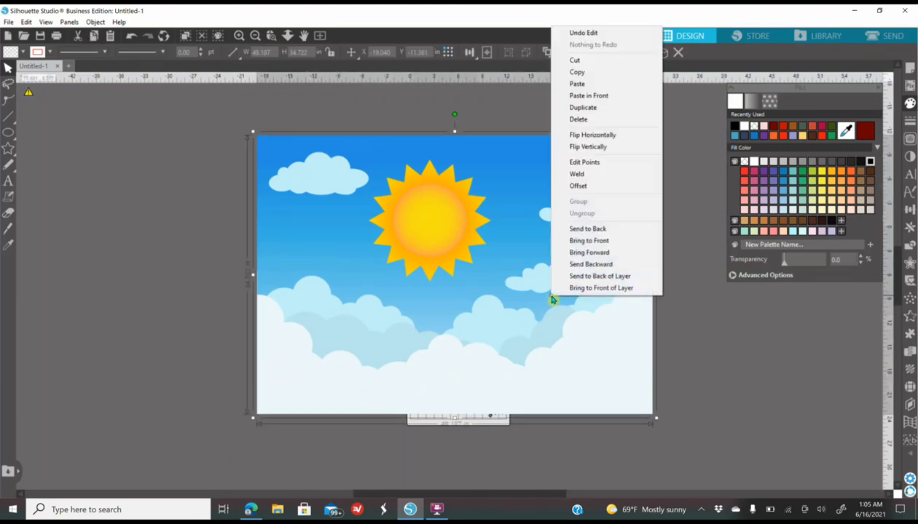
click(596, 230)
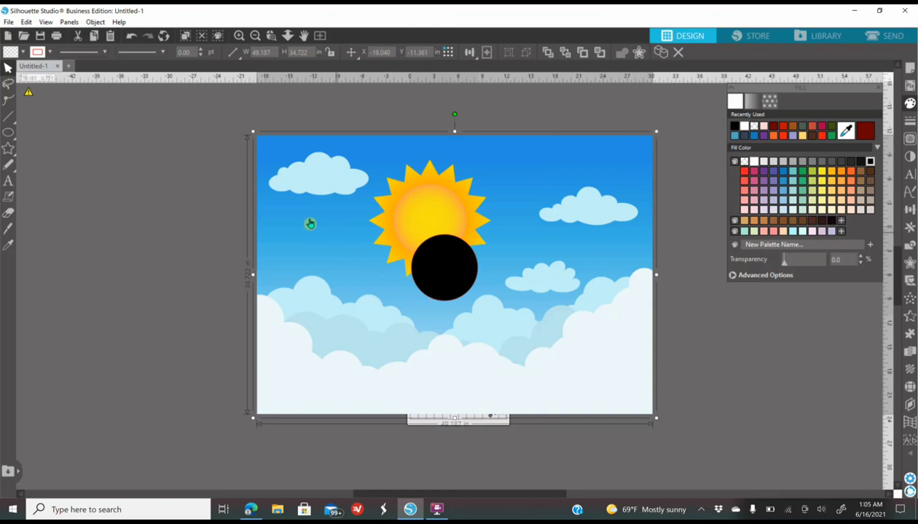
- Shrink the sky image to about 10.1 x 8.75 in and position it so that it surrounds the black circle
drag(253, 138, 405, 237)
drag(551, 311, 547, 289)
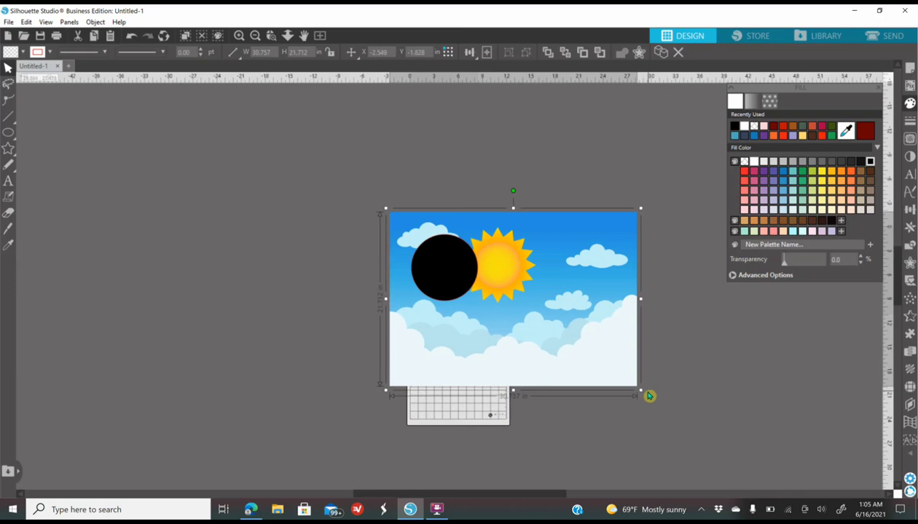
drag(642, 394, 511, 337)
click(238, 35)
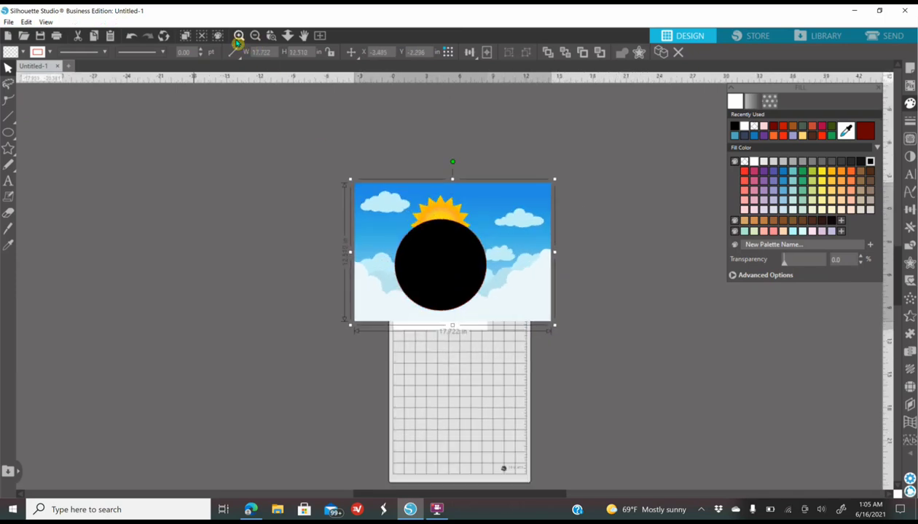
click(238, 36)
scroll(532, 295, up, 1)
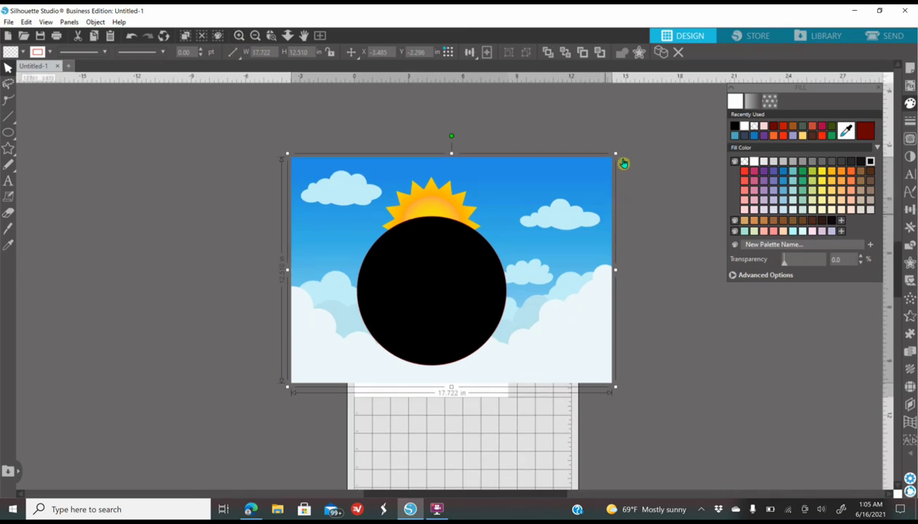
drag(615, 154, 428, 377)
drag(430, 212, 434, 208)
click(267, 211)
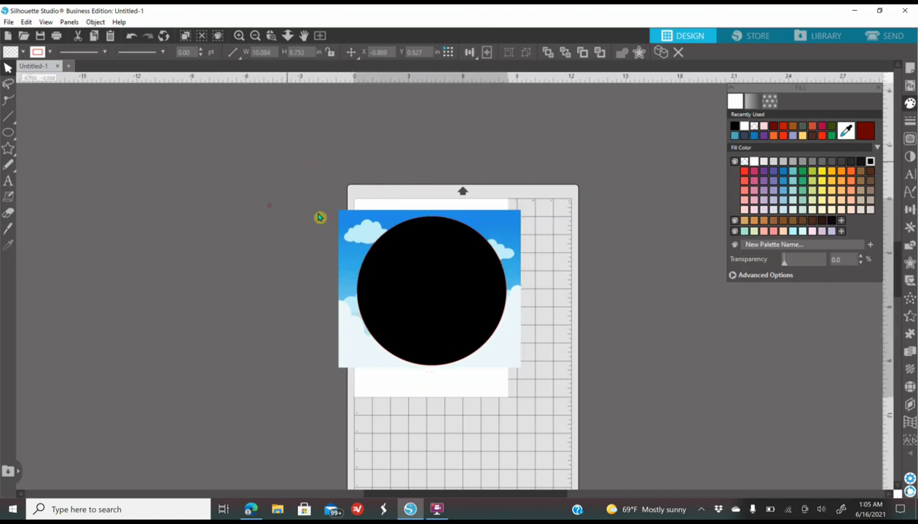
- Select the sky image together with the black circle and crop the image to the circle's shape
click(344, 235)
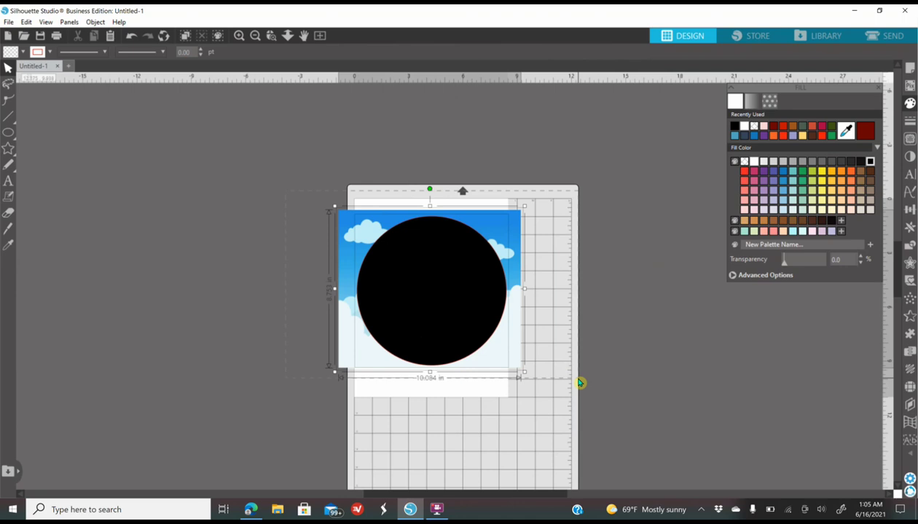
click(910, 246)
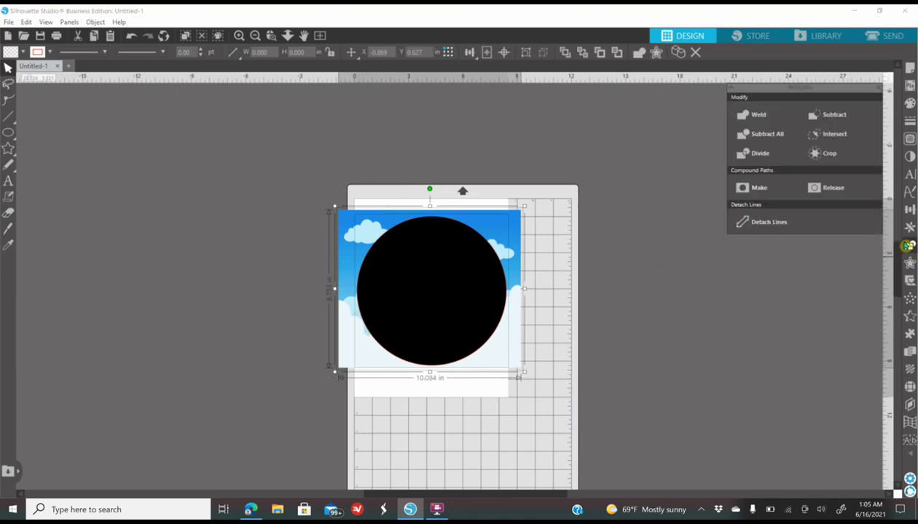
click(828, 153)
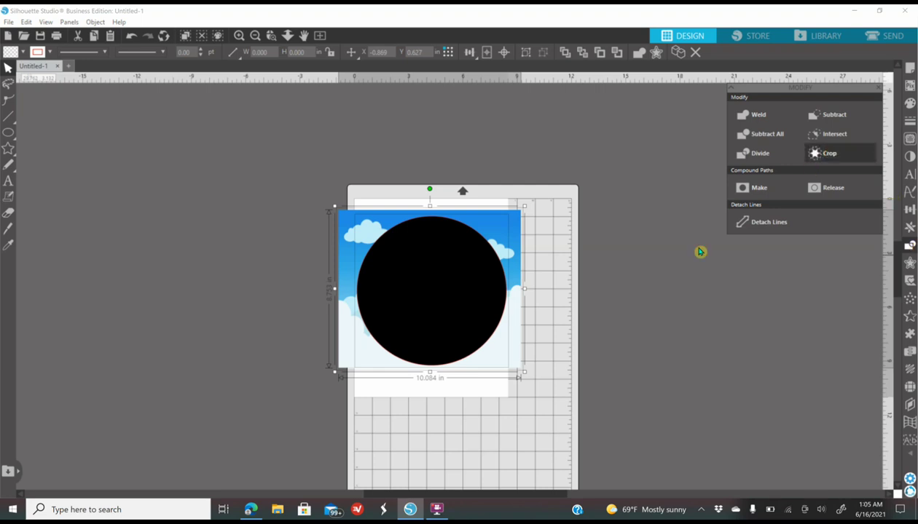
- Paste another copy of the sky image and move it off the page, beside the cropped sky circle
click(239, 36)
click(239, 35)
click(239, 36)
scroll(533, 195, down, 1)
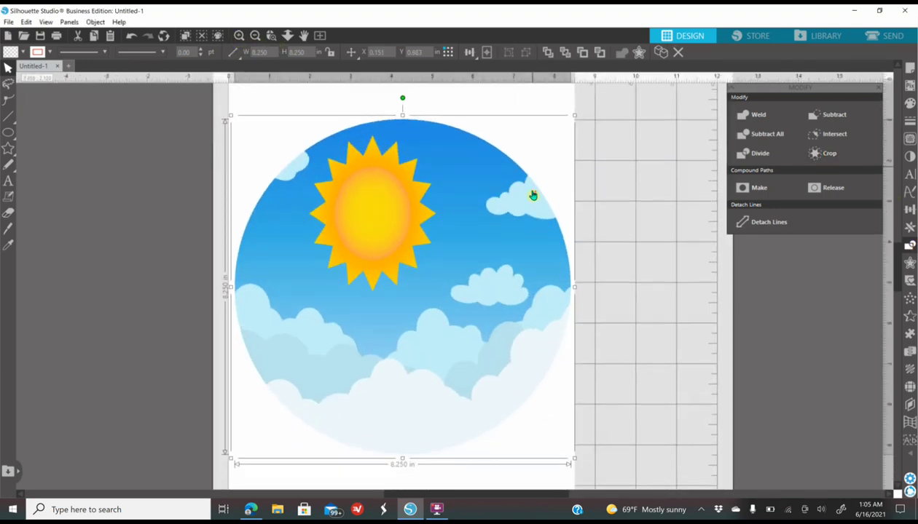
scroll(532, 195, down, 1)
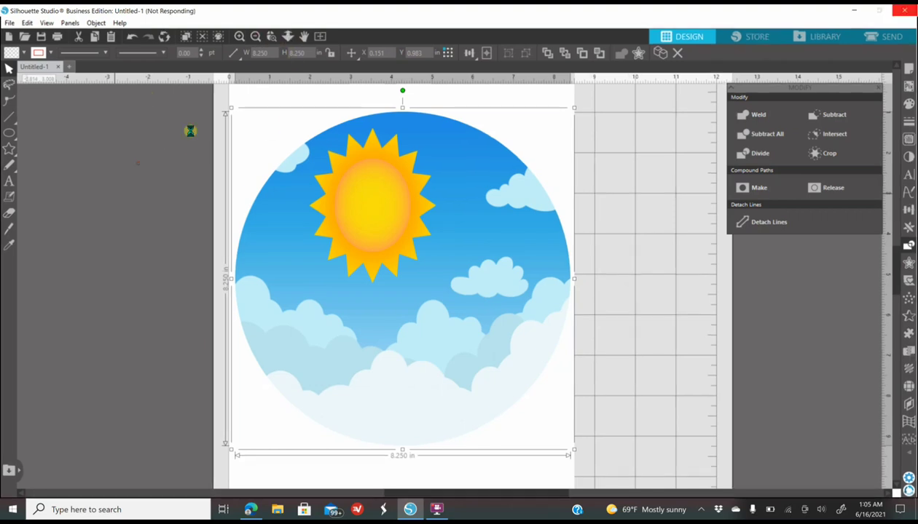
right_click(180, 194)
click(204, 240)
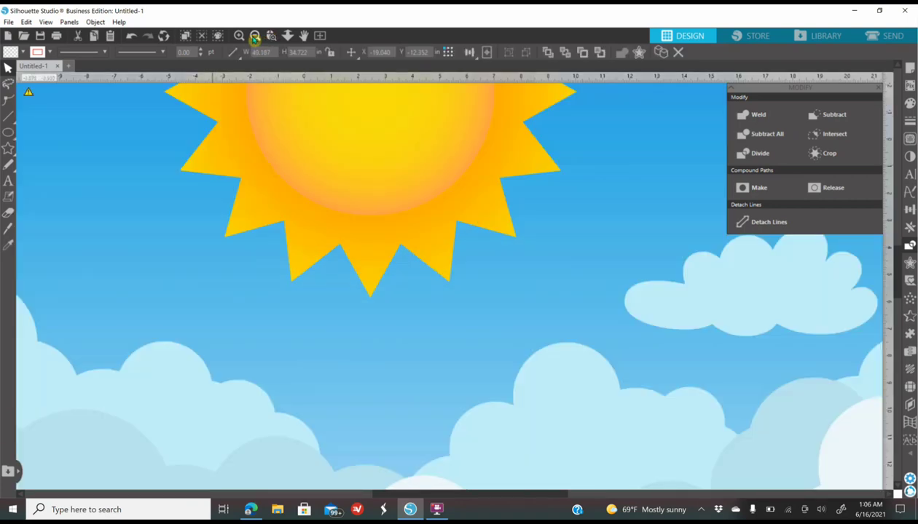
click(255, 35)
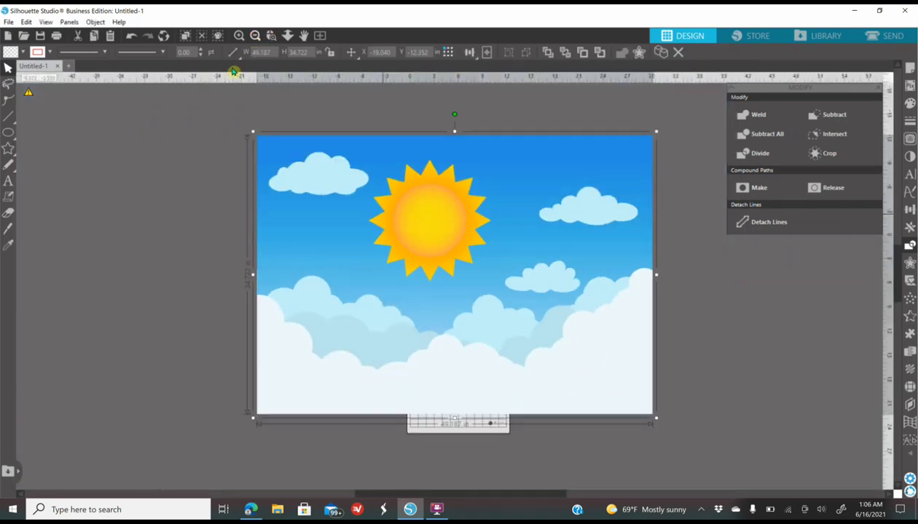
drag(575, 196, 277, 168)
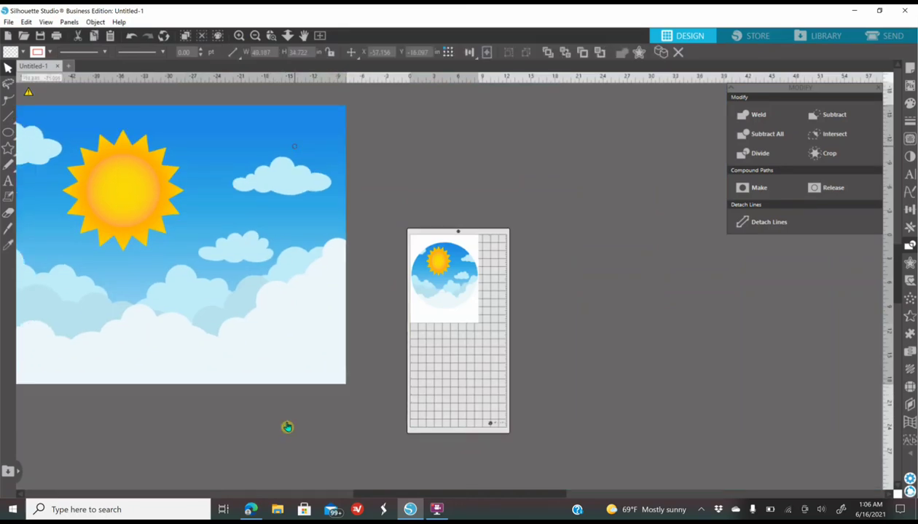
click(287, 426)
- Switch to the Edge browser and copy the rainbow zigzag image from the "chevron colorful background" search results
click(251, 510)
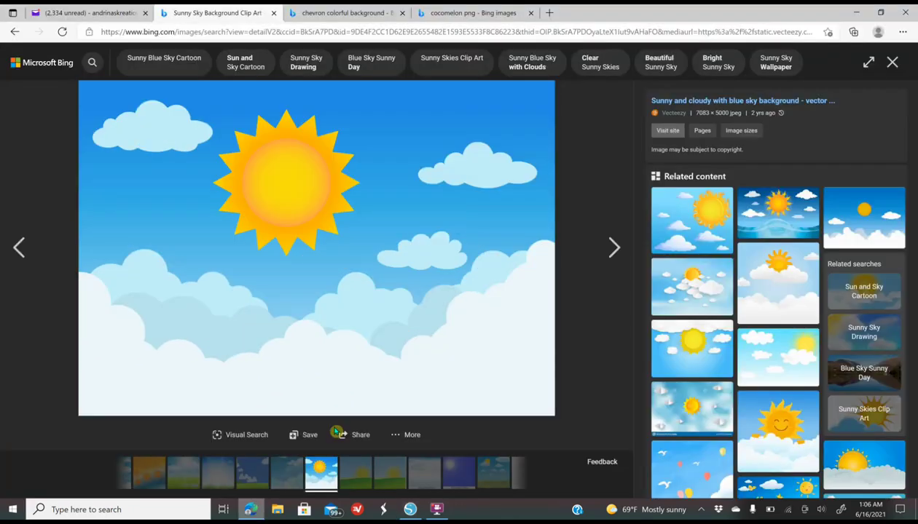
click(354, 13)
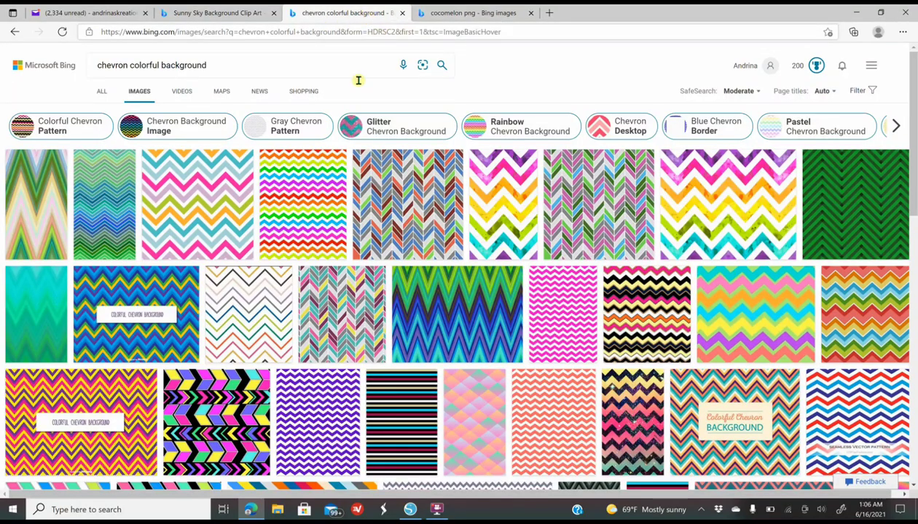
click(306, 224)
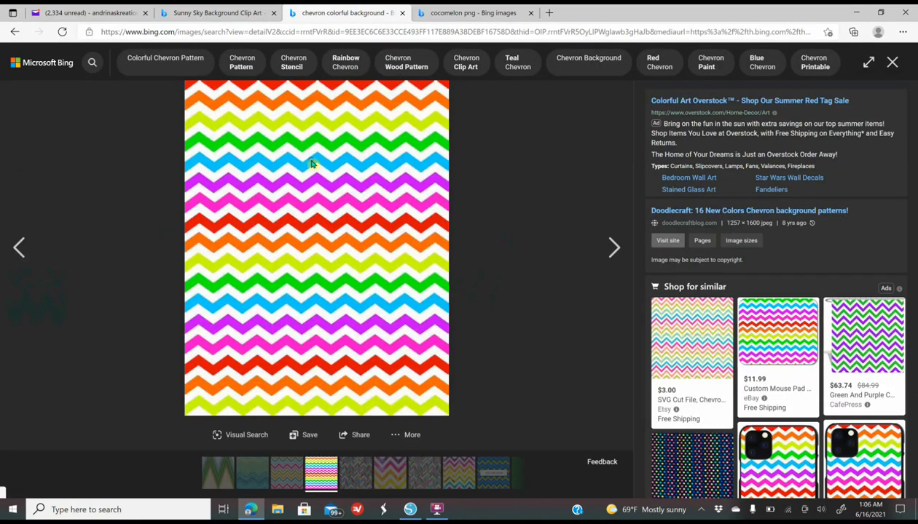
right_click(311, 160)
click(355, 207)
- Switch back to Silhouette Studio, paste the chevron image, and enlarge it to about 10.65 in wide so that it covers the sky circle
click(410, 509)
right_click(561, 137)
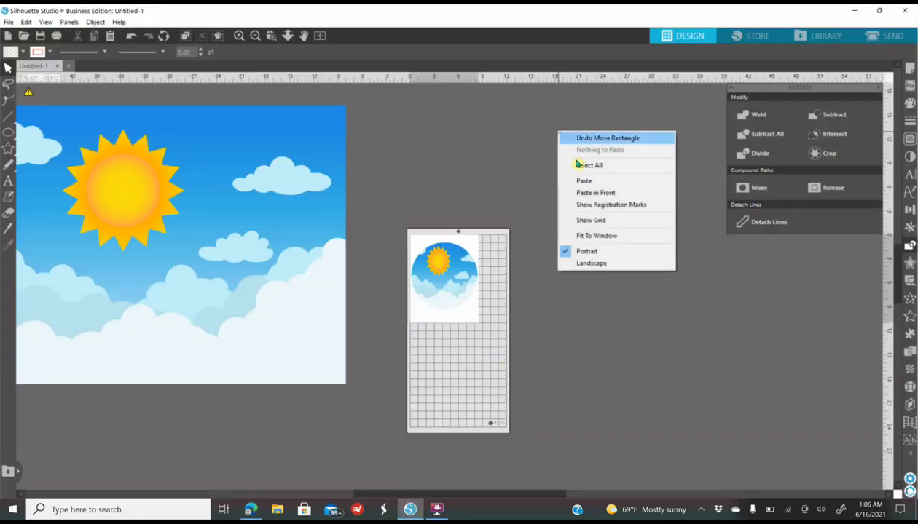
click(584, 179)
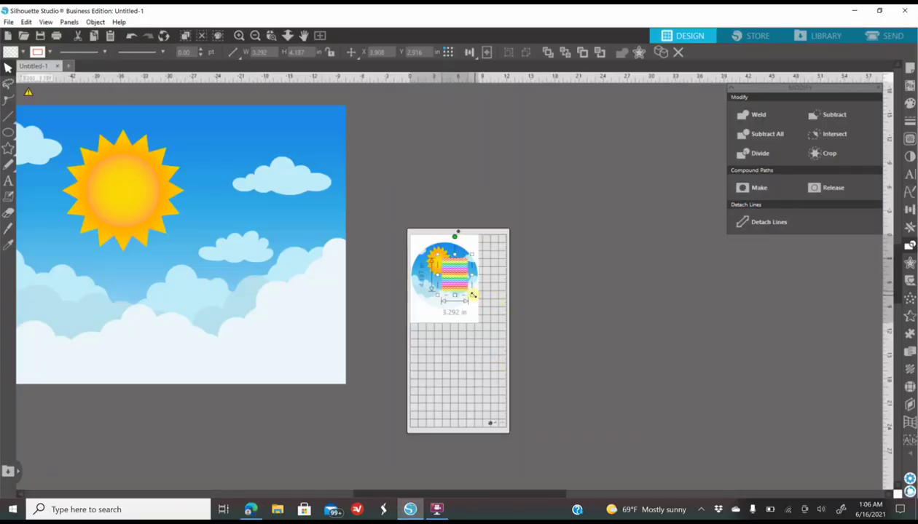
drag(472, 294, 547, 363)
drag(500, 333, 456, 296)
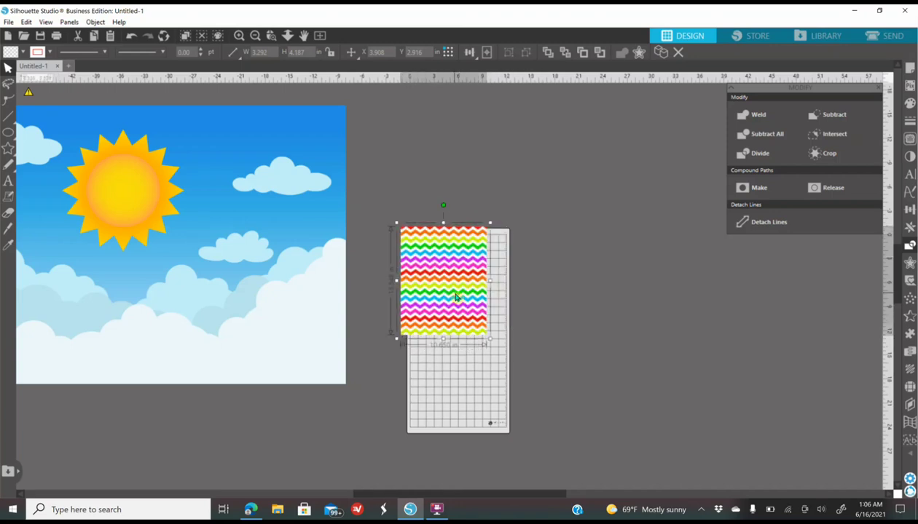
- Select the chevron image together with the sky circle beneath it and crop the chevron to the circle's shape
drag(425, 182, 475, 370)
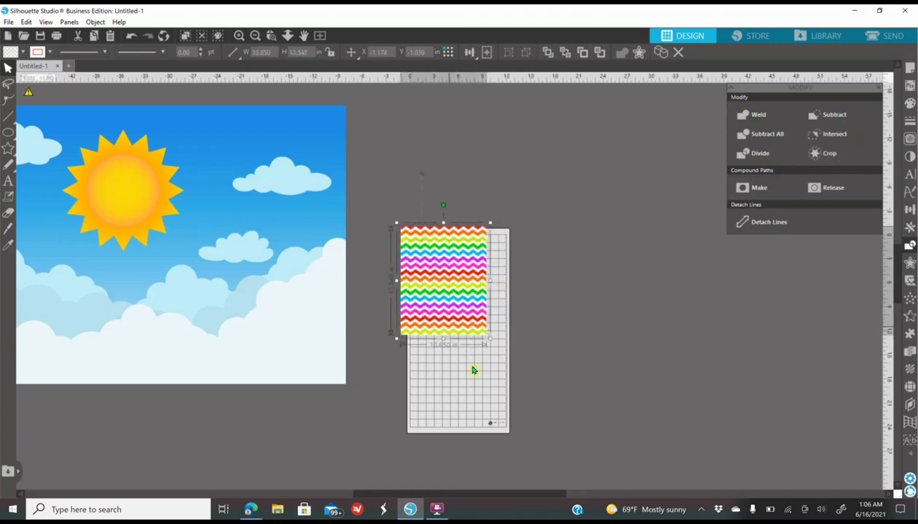
click(831, 153)
click(632, 289)
- Create an internal offset of the chevron circle with a distance of 0.185 in
click(239, 35)
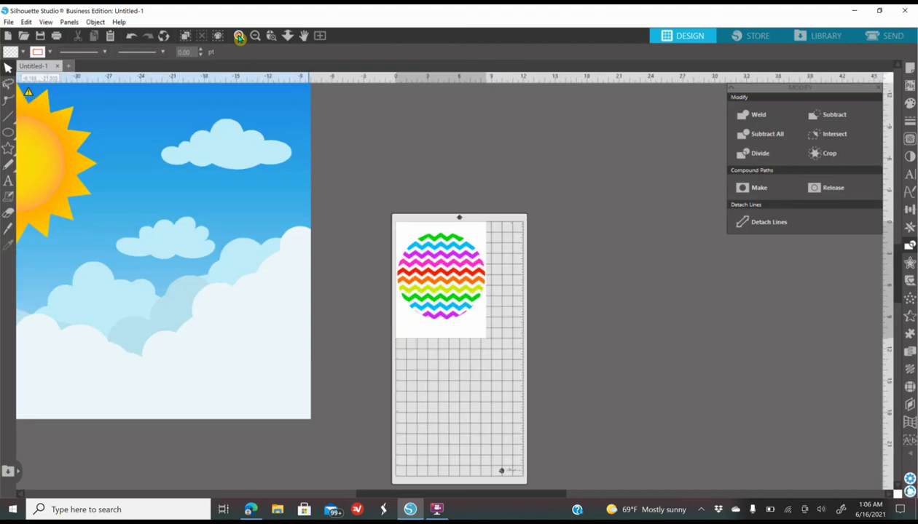
click(239, 35)
click(469, 307)
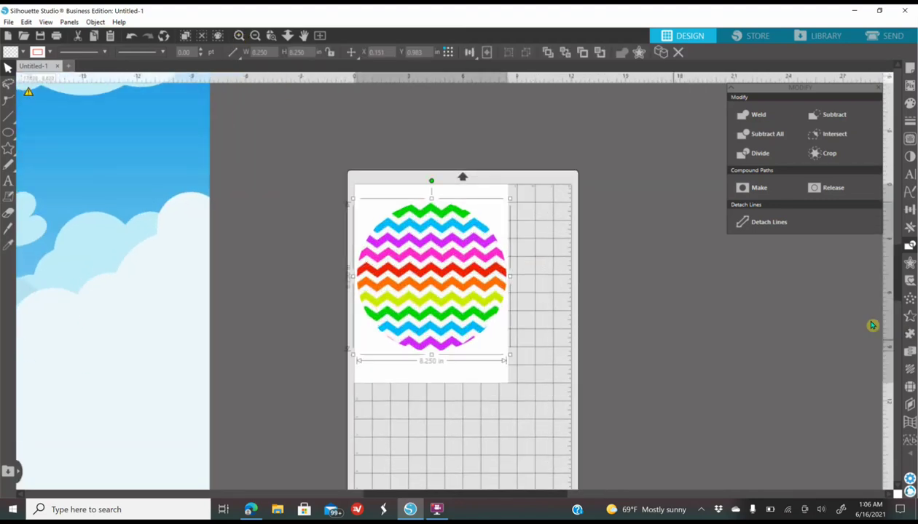
click(911, 264)
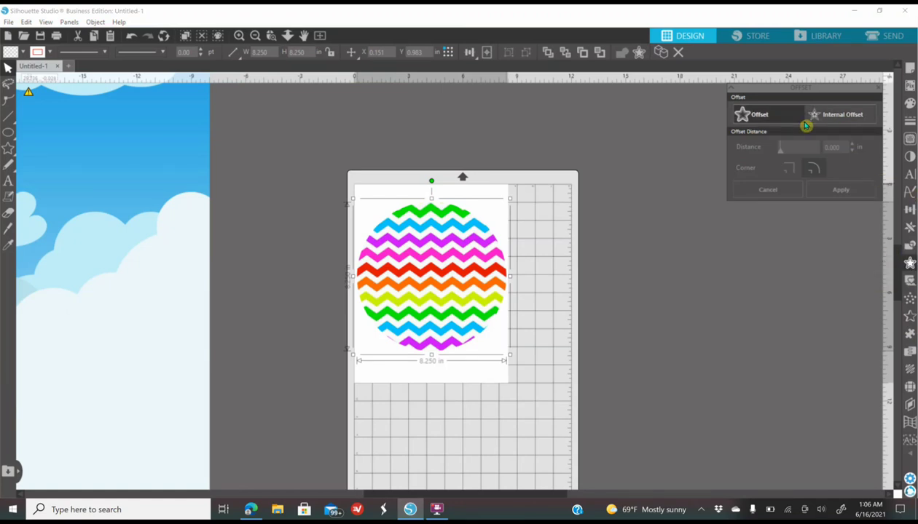
click(852, 116)
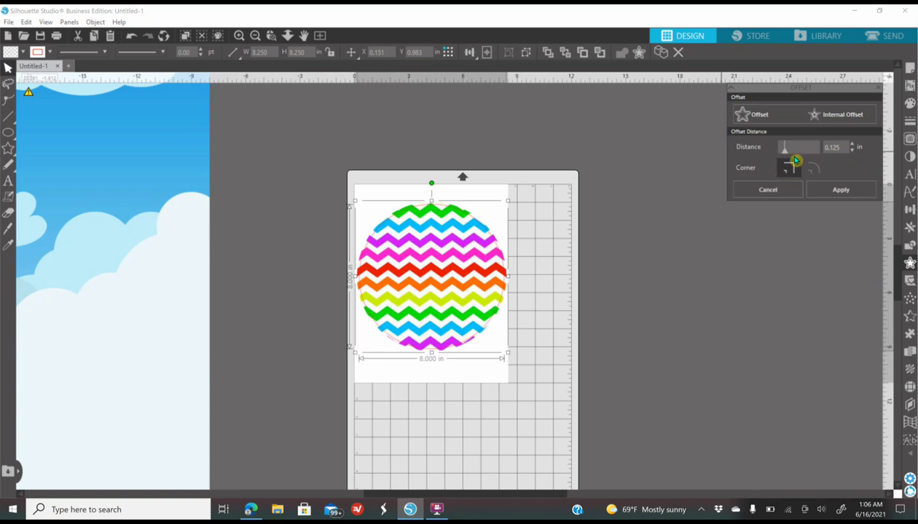
drag(790, 148, 791, 148)
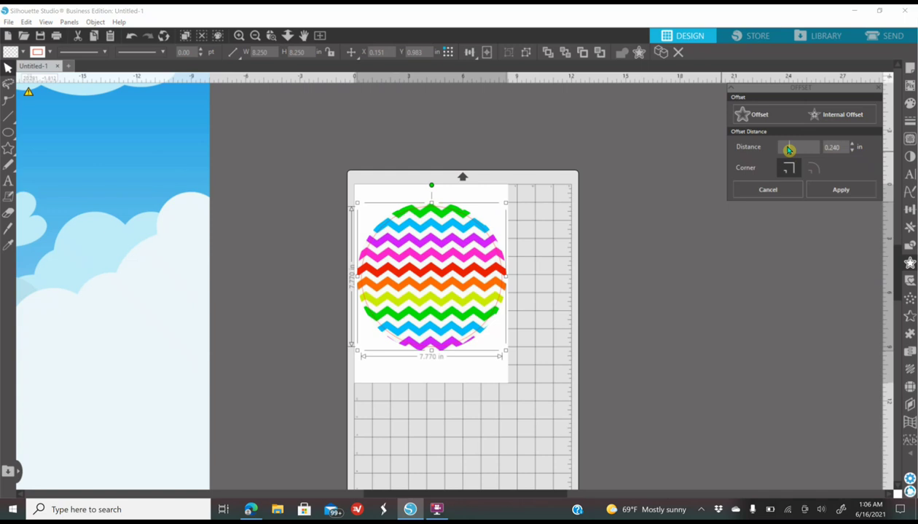
drag(786, 149, 787, 147)
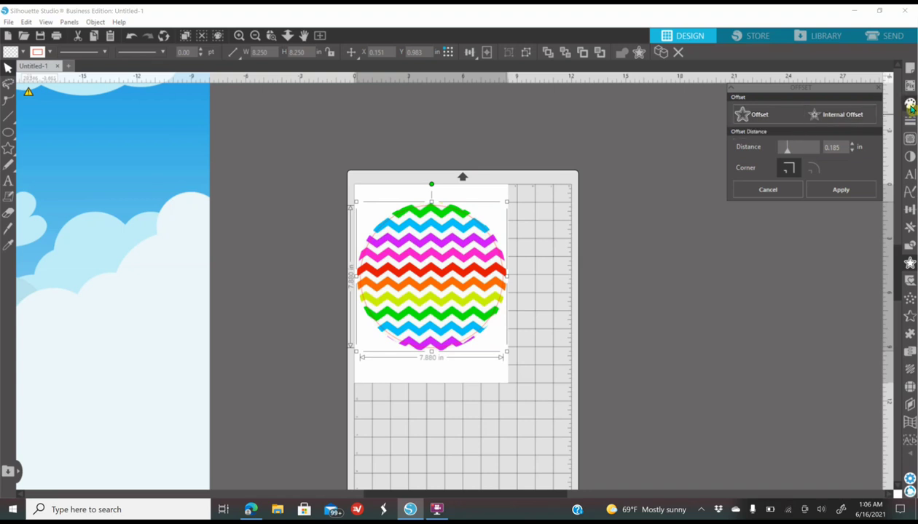
- Fill the inner offset circle with black
click(909, 104)
click(733, 129)
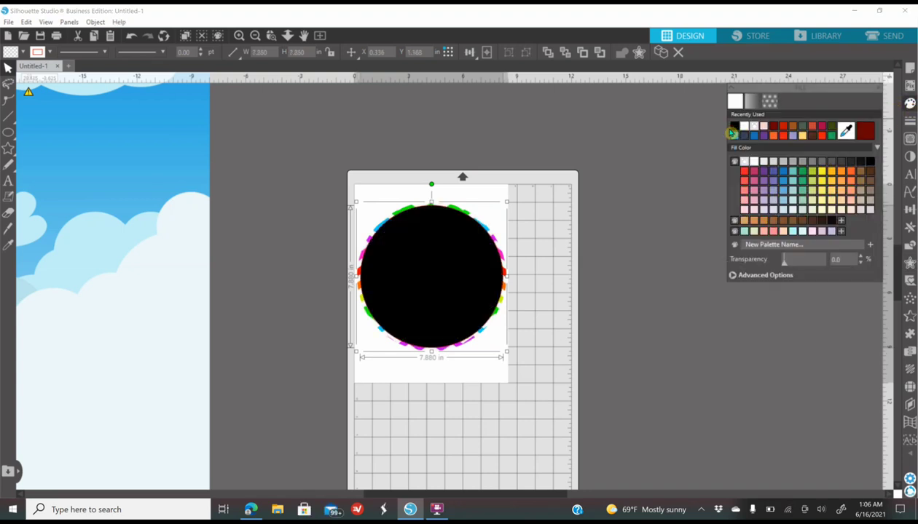
click(652, 231)
- Shrink the spare sky image to about 13.6 x 9.6 in and position it so that it surrounds the black circle
drag(113, 316, 308, 359)
drag(233, 431, 464, 276)
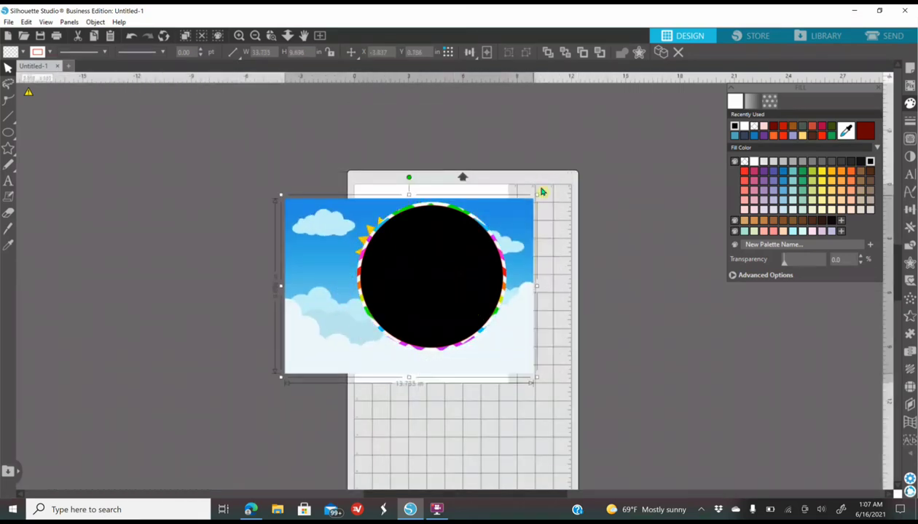
mouse_move(538, 192)
mouse_down()
mouse_move(527, 217)
mouse_move(541, 204)
mouse_up()
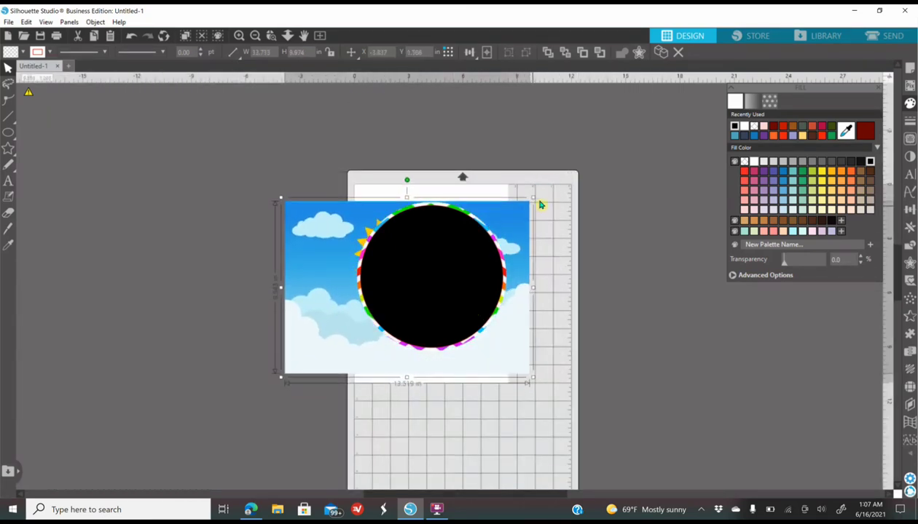
drag(512, 242, 539, 242)
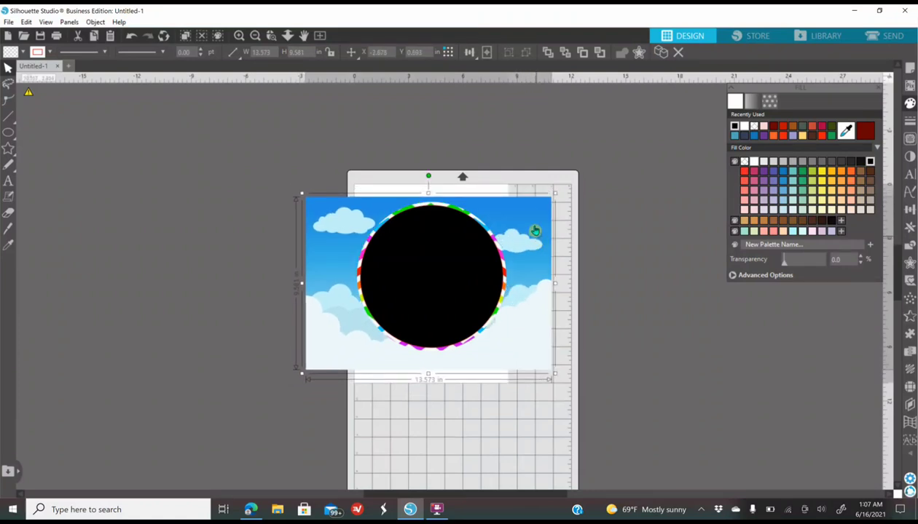
click(433, 260)
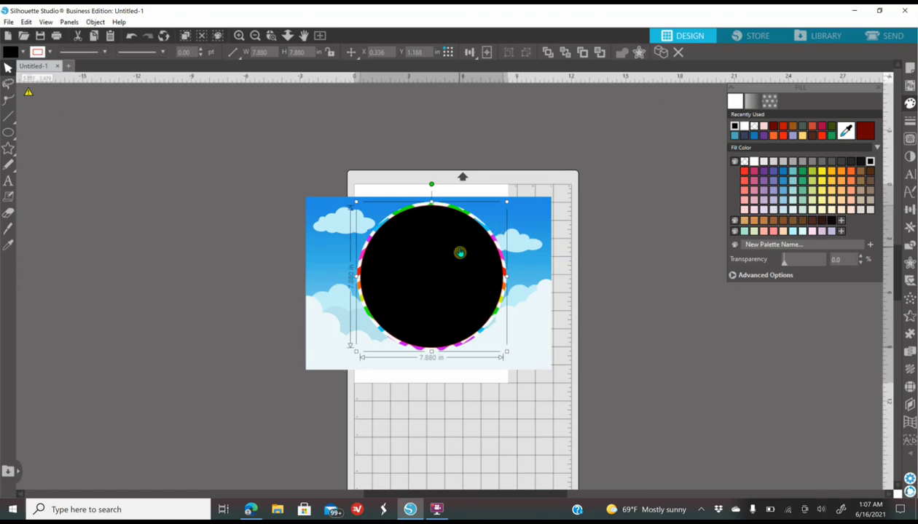
click(536, 221)
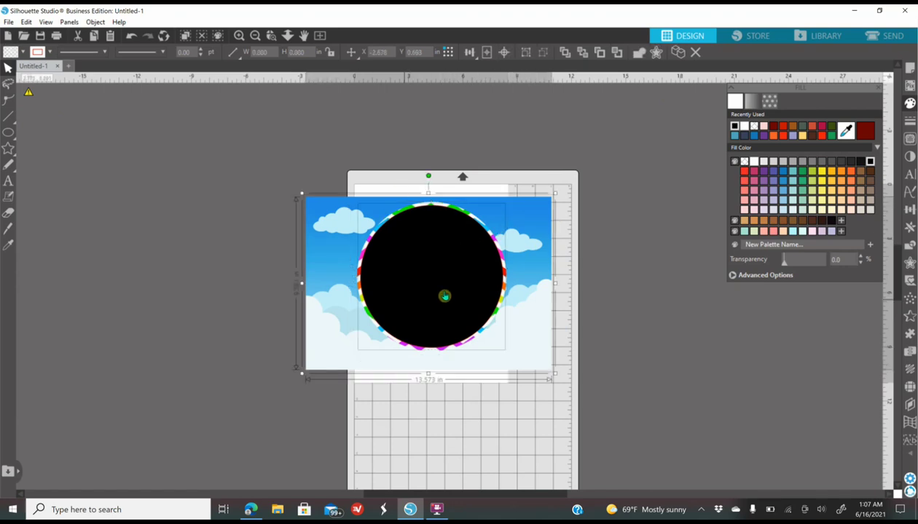
click(256, 194)
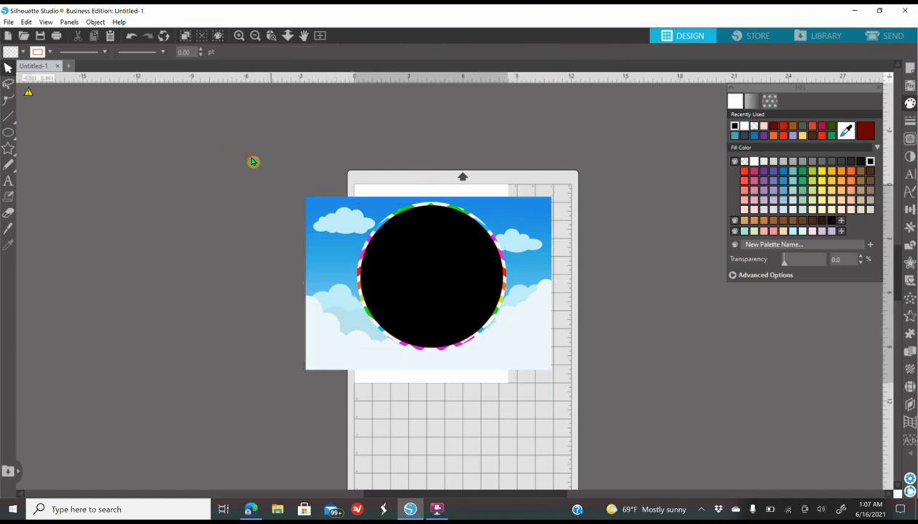
- Select the sky image together with the black circle and crop the image to the inner circle's shape
click(330, 228)
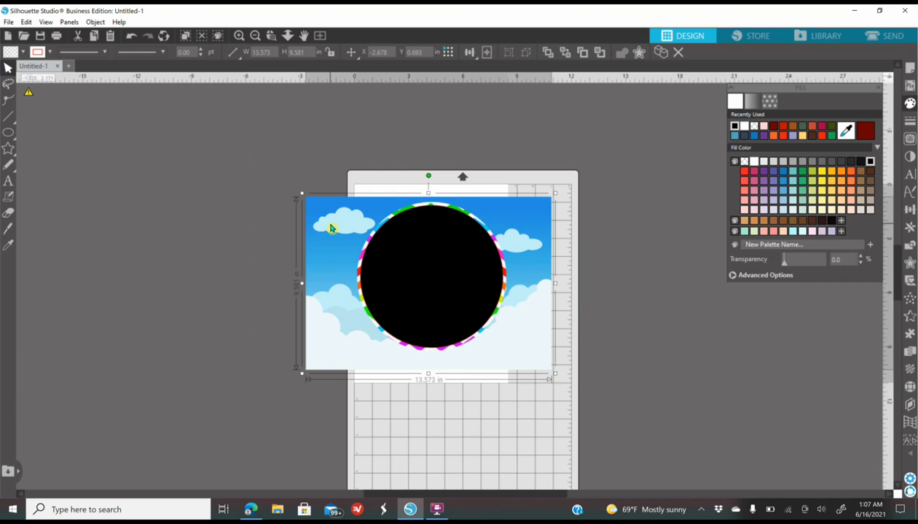
click(466, 262)
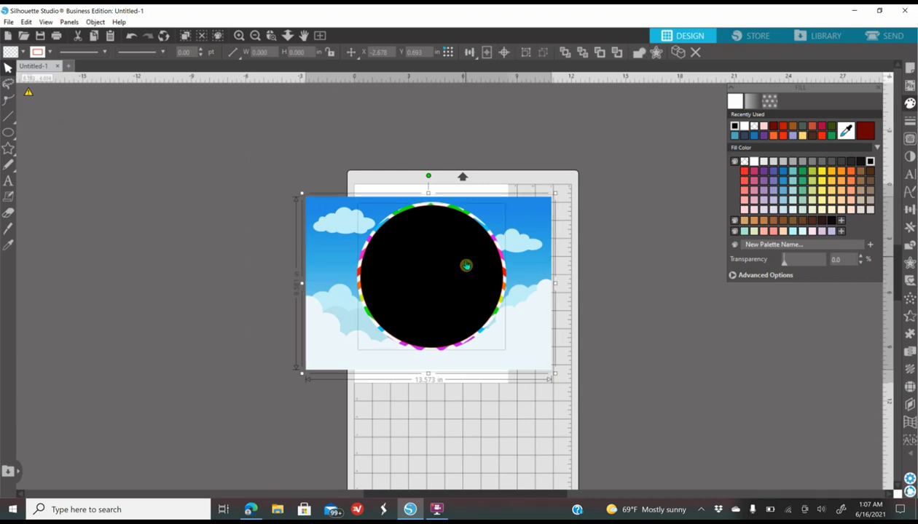
click(910, 246)
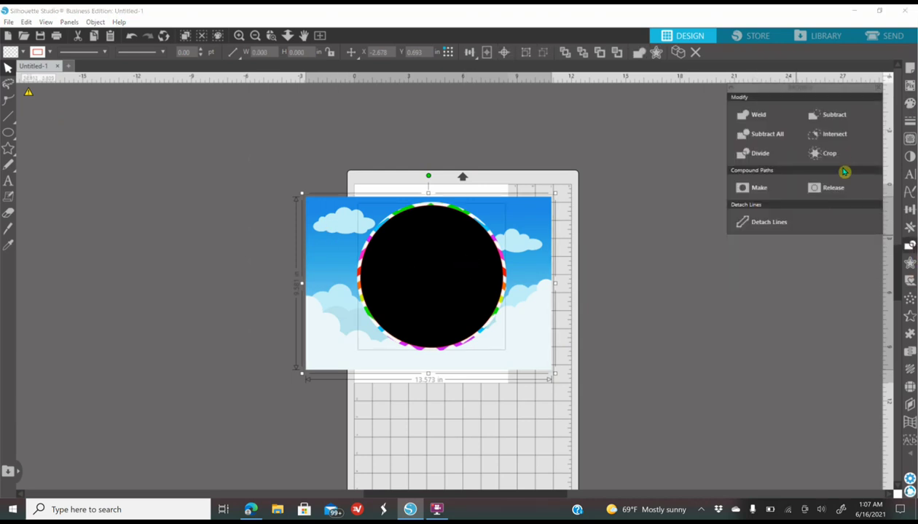
click(830, 153)
click(773, 293)
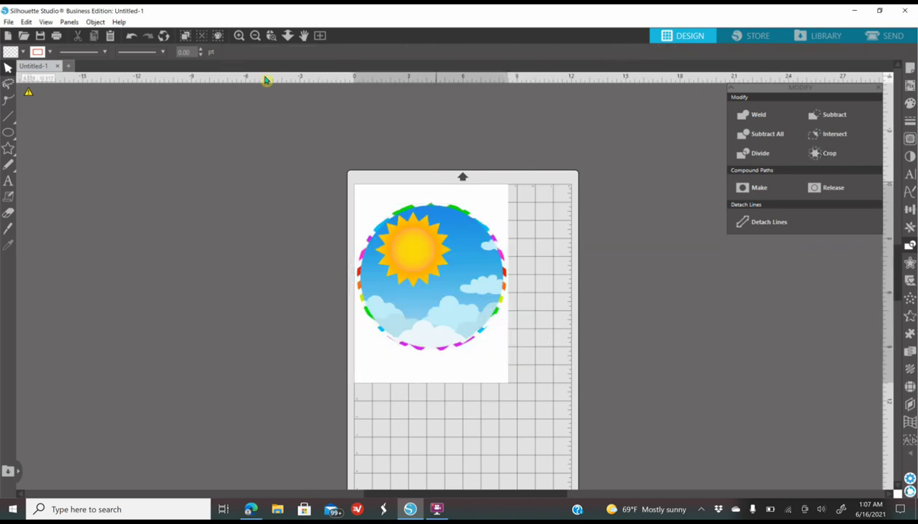
click(239, 36)
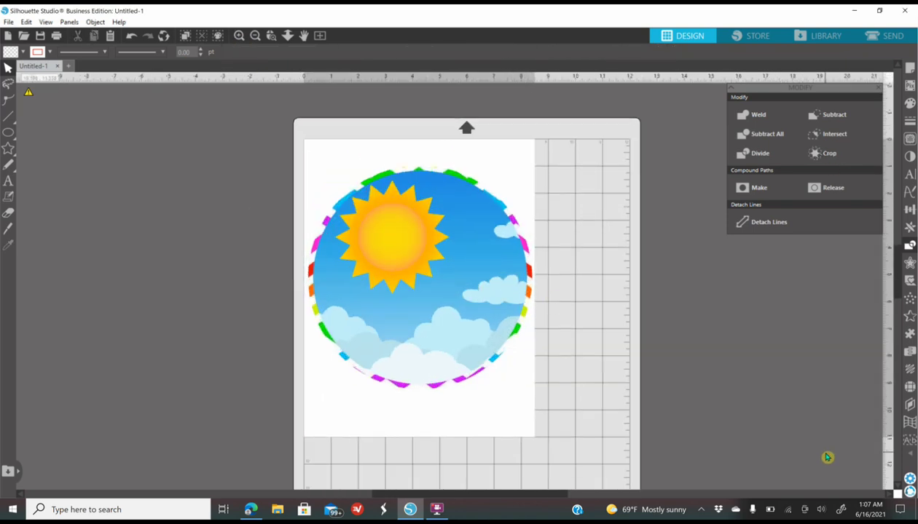
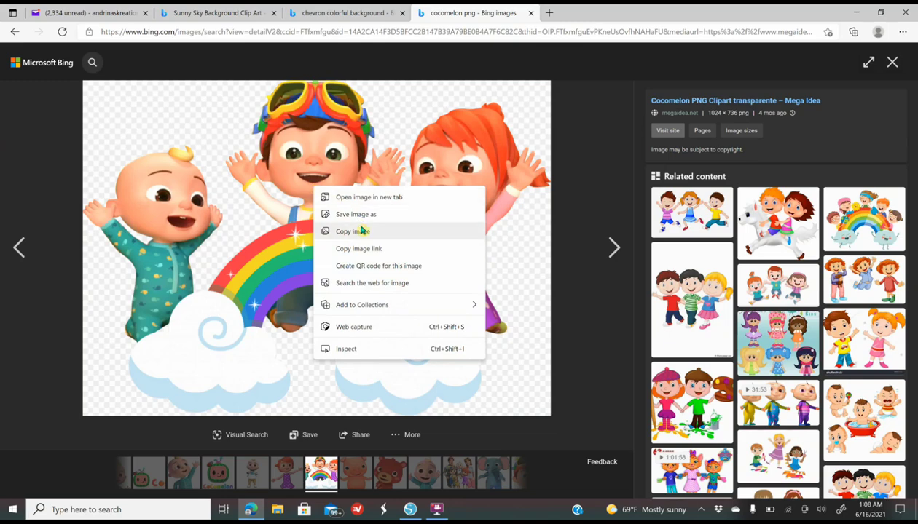
- Switch back to Silhouette Studio and add the picture cocomelon-amigos-1024x736 from the cocomelon folder beside the page
click(407, 509)
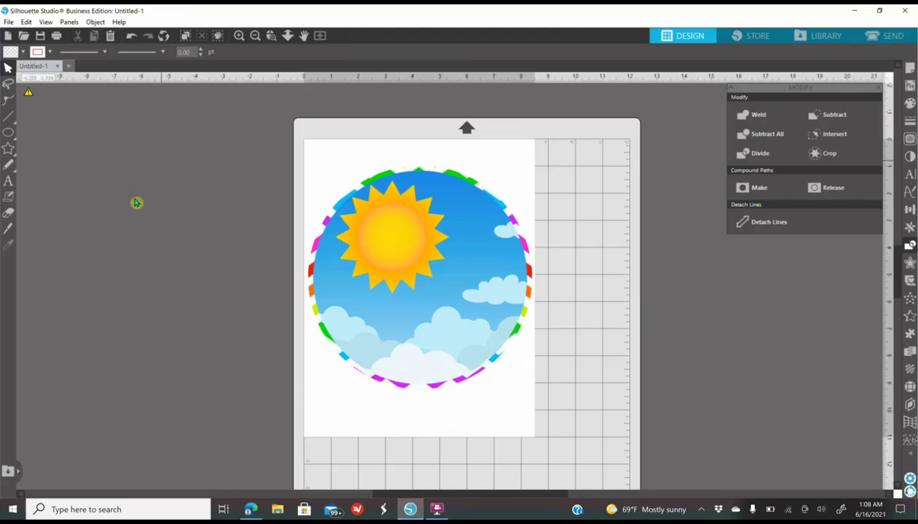
click(10, 22)
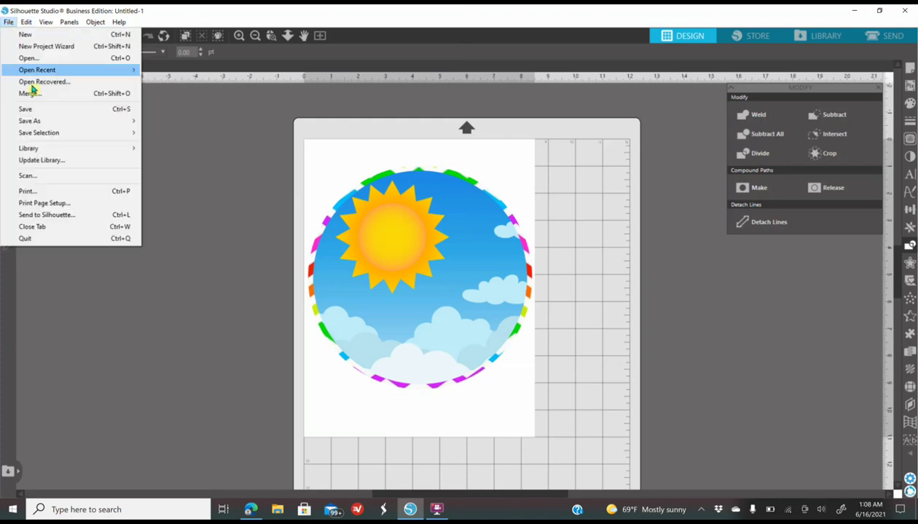
click(29, 93)
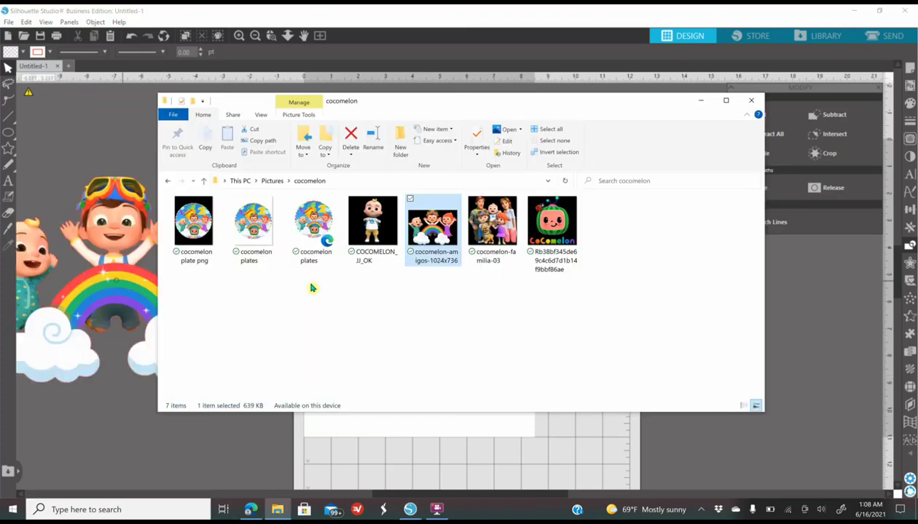
click(751, 100)
click(107, 275)
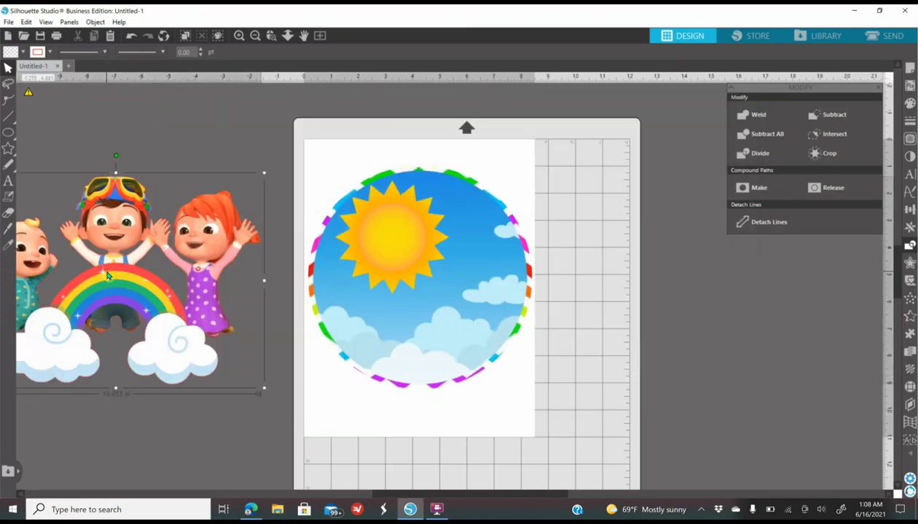
- Move the character picture so that it partly overlaps the page, and remove its red outline
drag(108, 275, 281, 228)
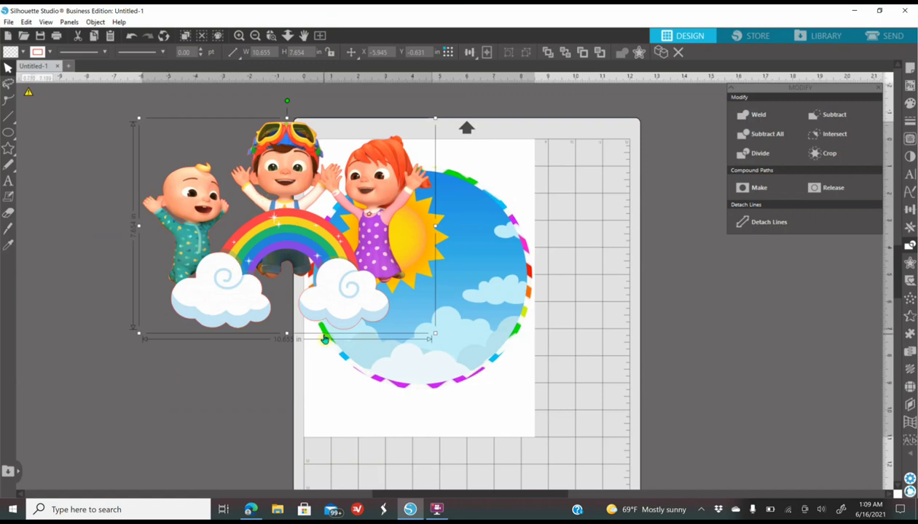
click(912, 123)
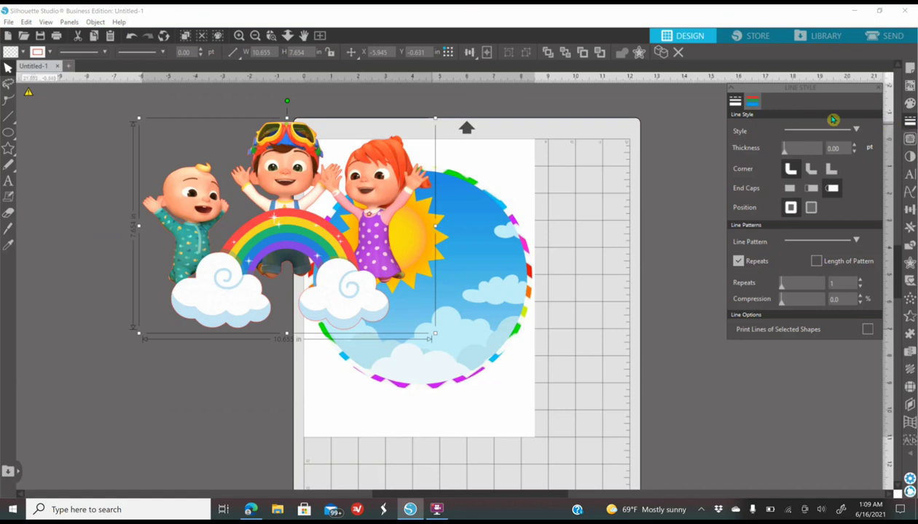
click(755, 103)
click(754, 128)
- Shrink the character picture to about 6.74 x 4.84 in and centre it in the lower part of the sky circle
drag(435, 339, 328, 258)
drag(277, 240, 456, 357)
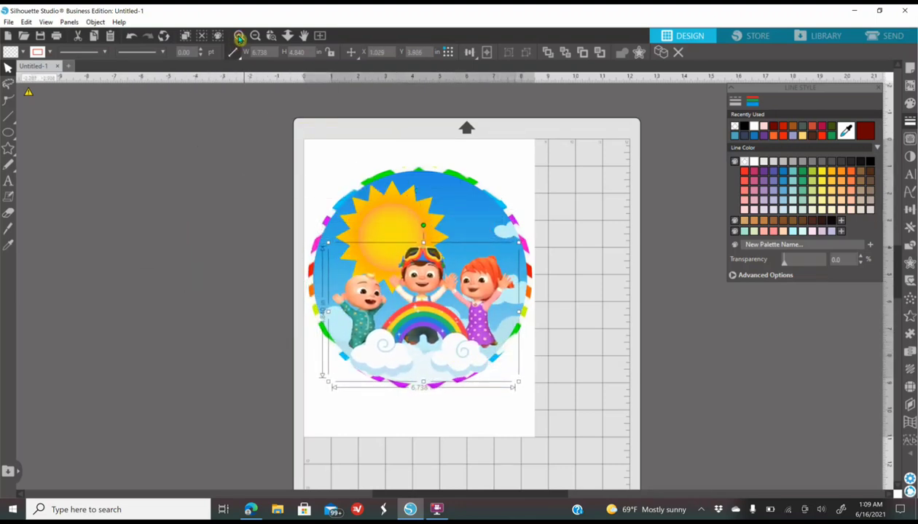
click(239, 35)
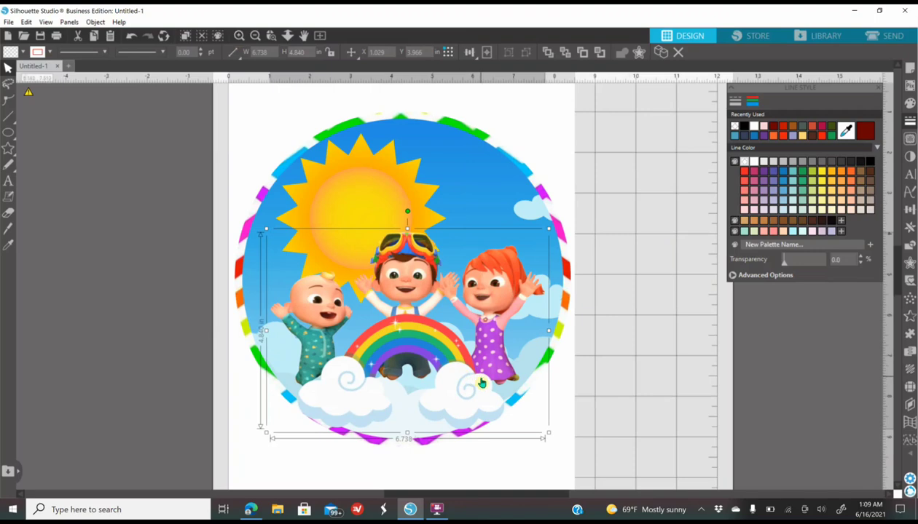
key(Left)
key(Left)
key(Left)
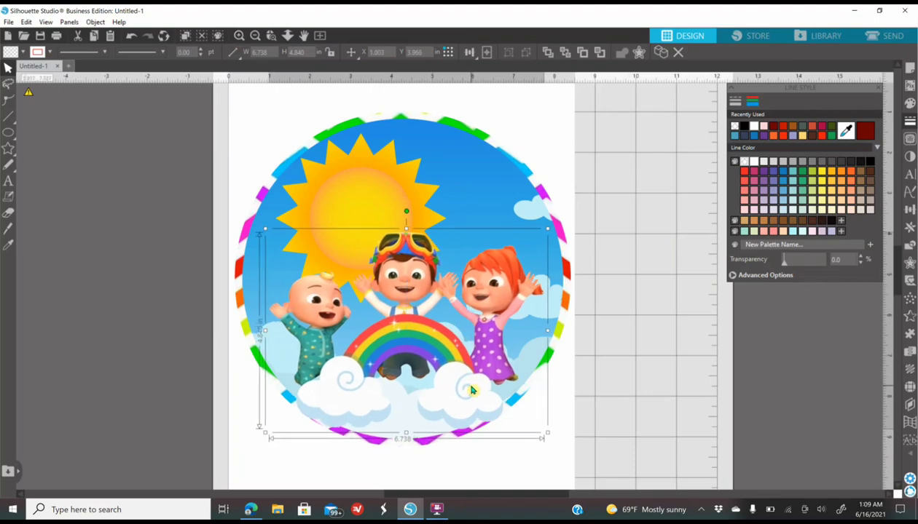
- Switch to the browser, return to the chevron colorful background results, and copy a multicolored zigzag chevron image with navy stripes
click(248, 512)
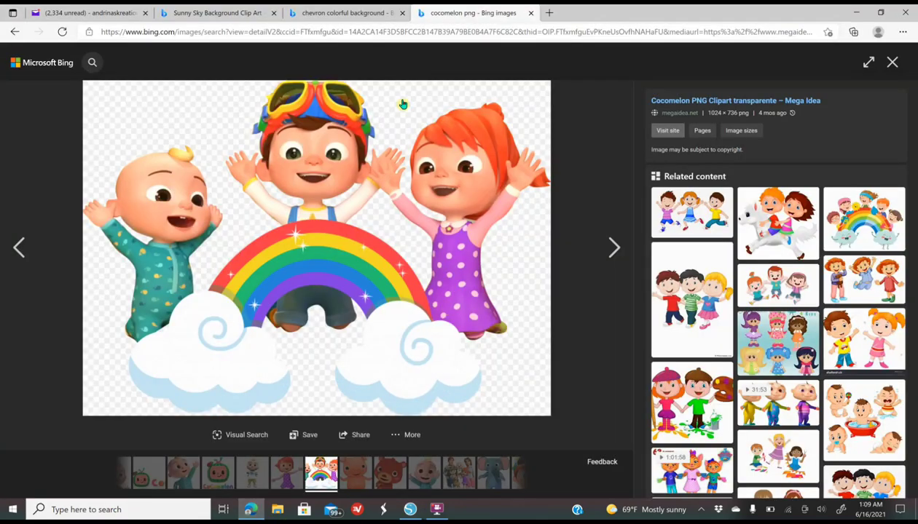
click(325, 14)
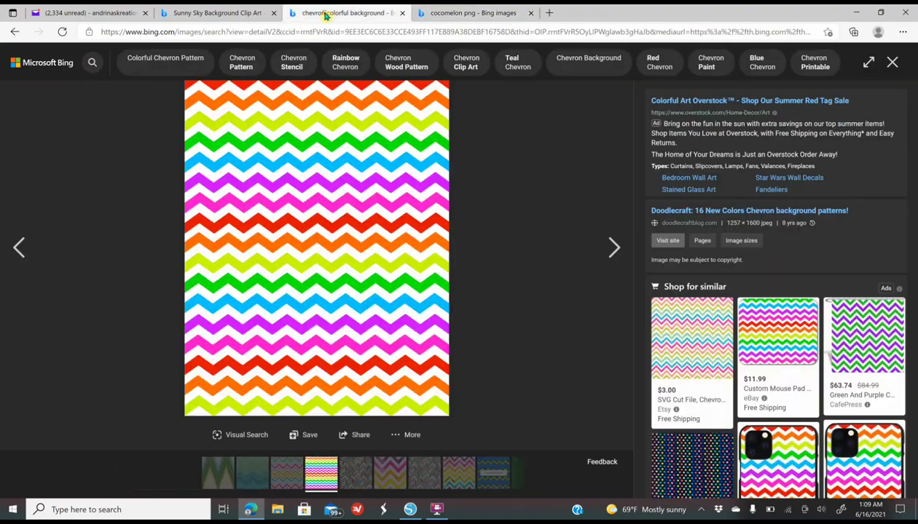
click(14, 32)
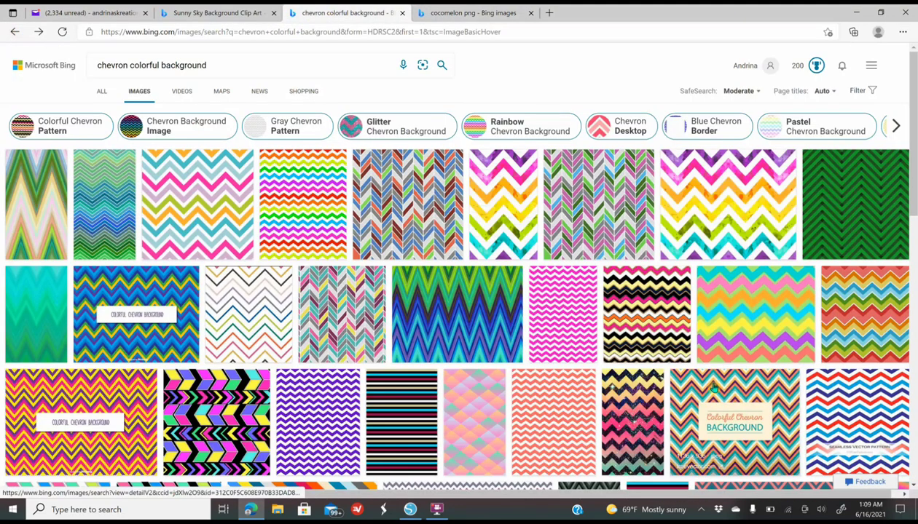
scroll(710, 391, down, 1)
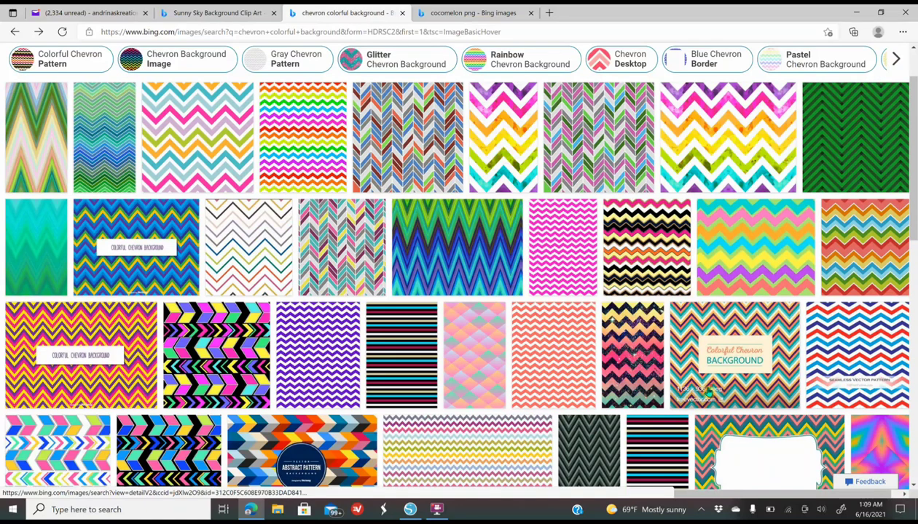
scroll(710, 391, down, 5)
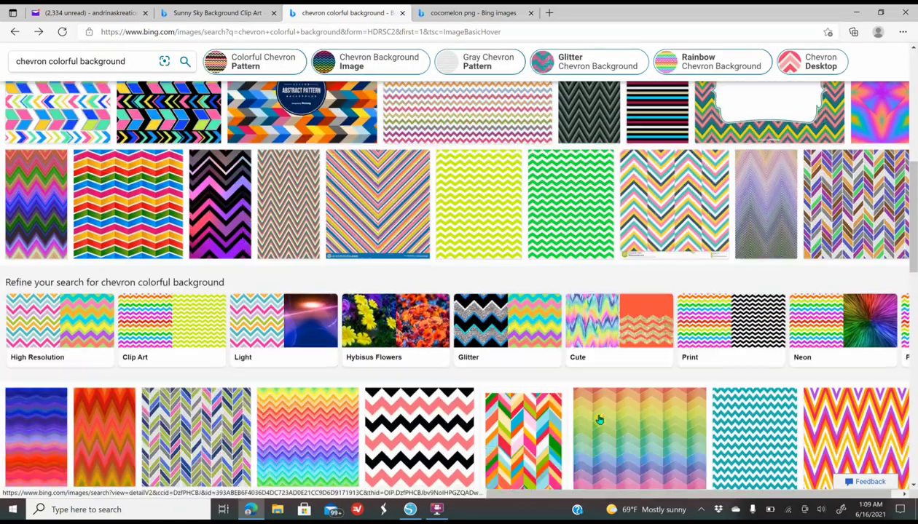
click(523, 410)
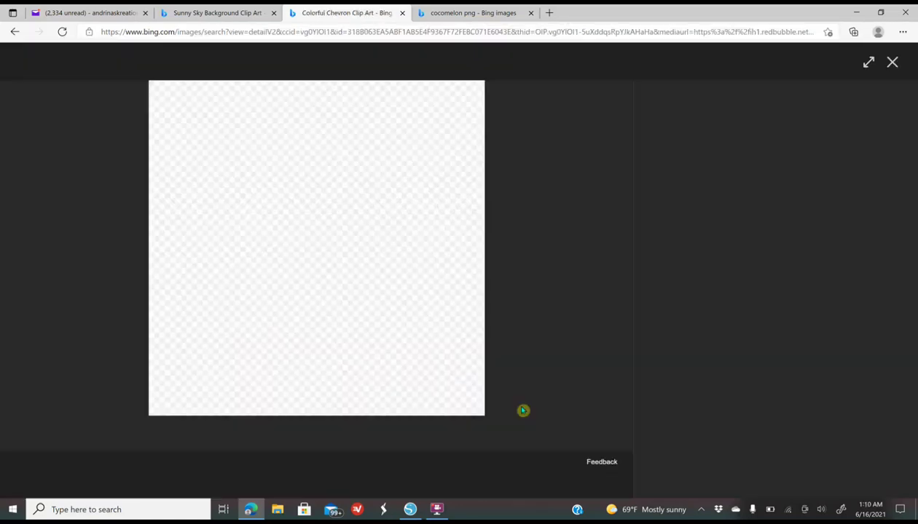
right_click(292, 212)
click(329, 256)
- Switch back to Silhouette Studio, paste the copied chevron image, and send it behind the plate artwork
click(437, 509)
right_click(149, 218)
click(178, 268)
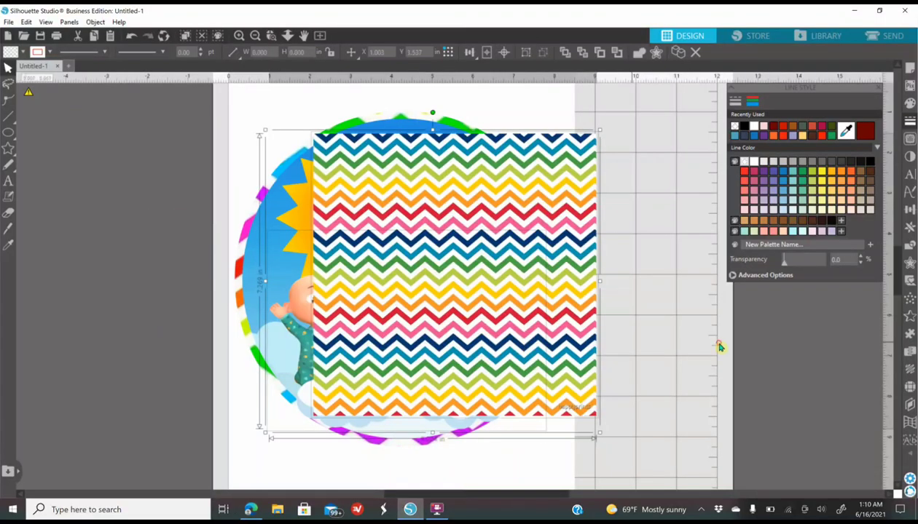
drag(487, 301, 403, 301)
right_click(405, 301)
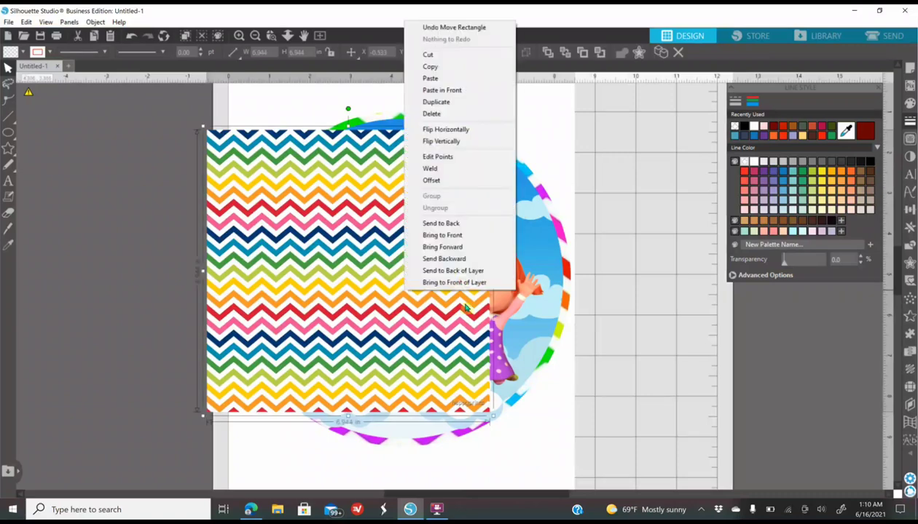
click(441, 224)
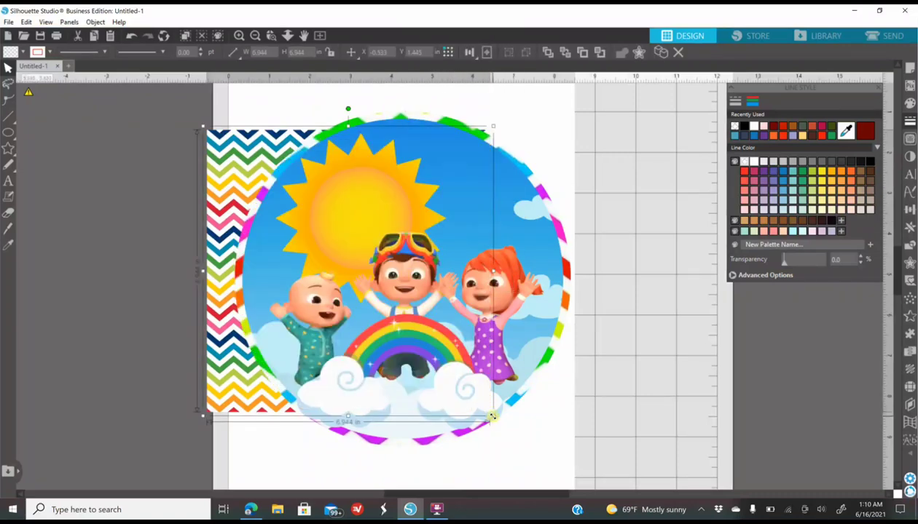
- Enlarge the new chevron image to about 9.3 in square around the plate and crop it to the outer circle's shape
drag(577, 443, 634, 454)
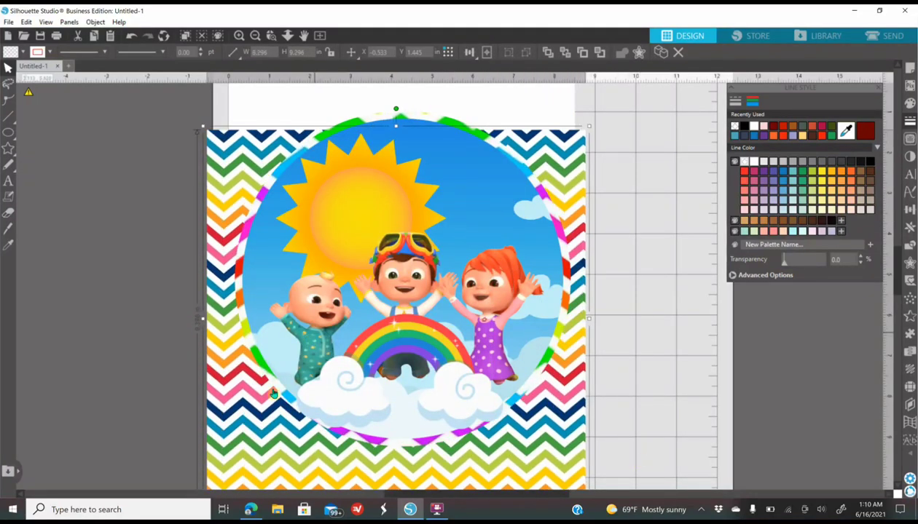
drag(261, 434, 264, 418)
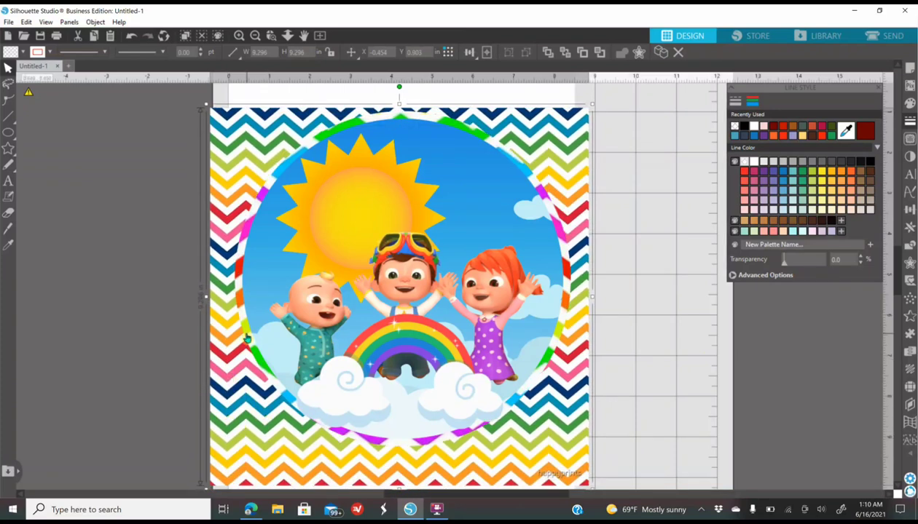
key(Escape)
click(909, 246)
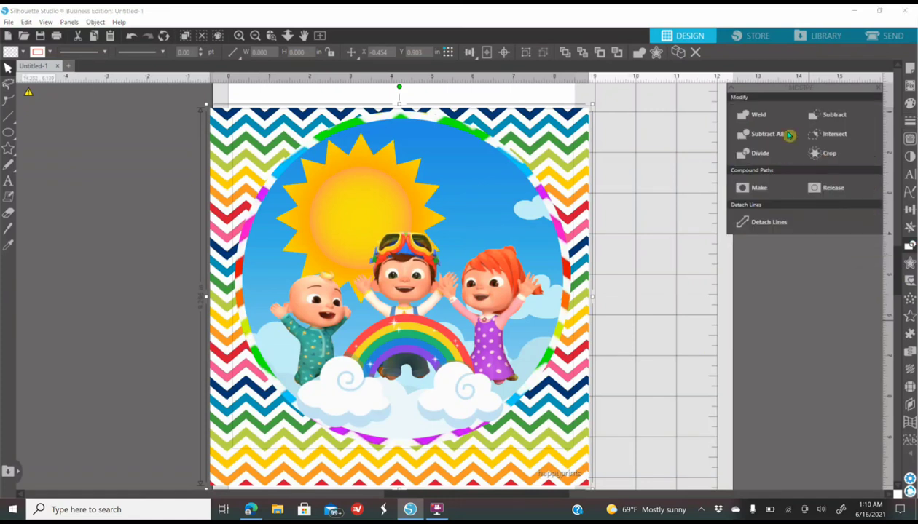
click(823, 153)
click(720, 339)
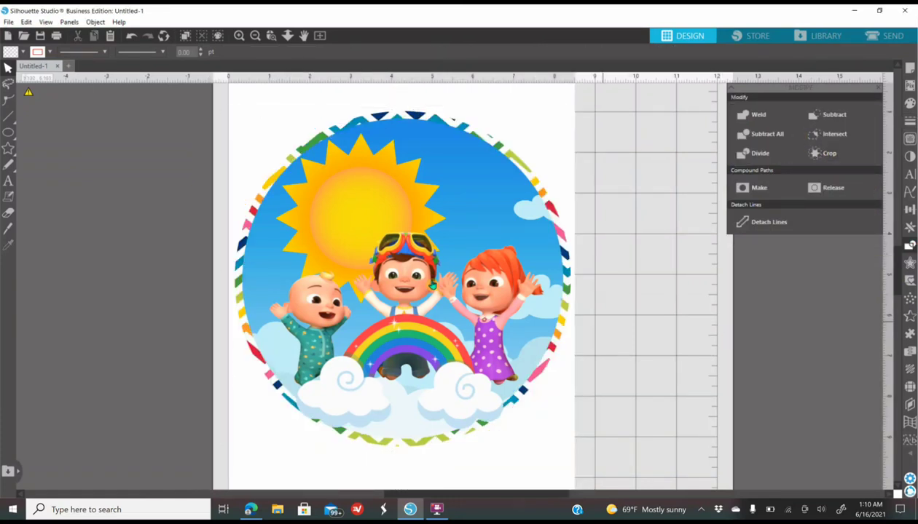
- Move the character picture up slightly and add the CoComelon watermelon logo from the cocomelon folder beside the page
drag(466, 403, 468, 389)
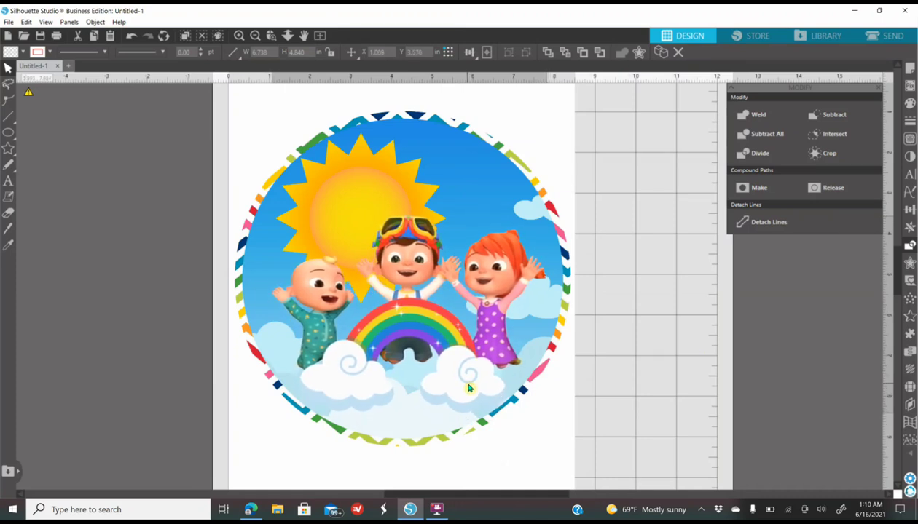
click(276, 509)
drag(551, 232, 122, 308)
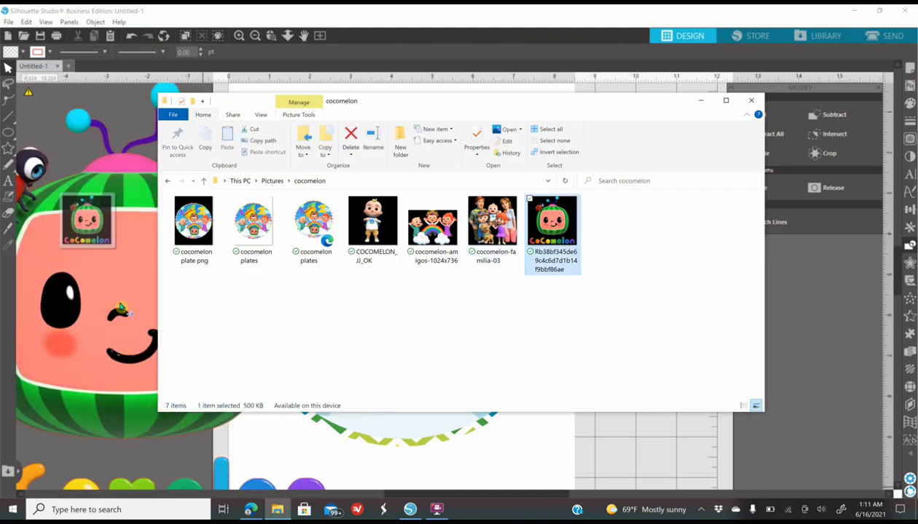
click(750, 100)
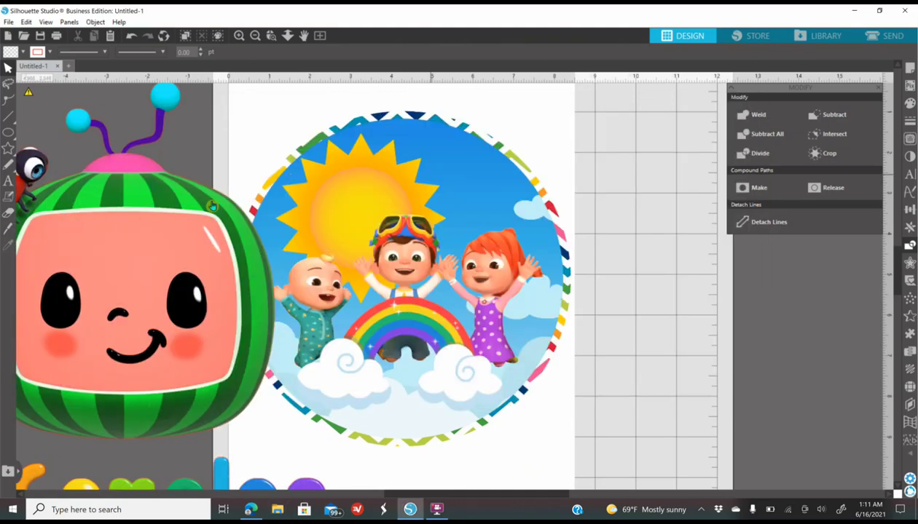
- Remove the outline from the CoComelon watermelon logo
click(907, 122)
click(751, 102)
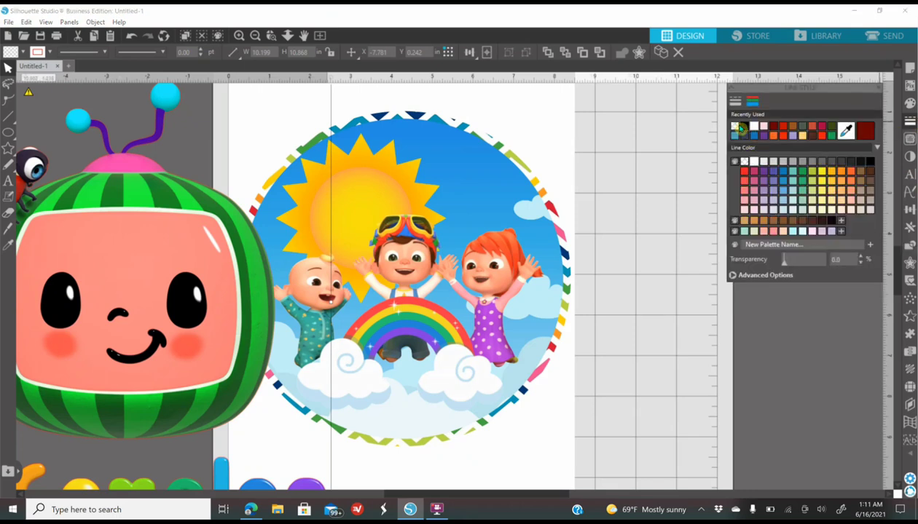
key(ctrl+z)
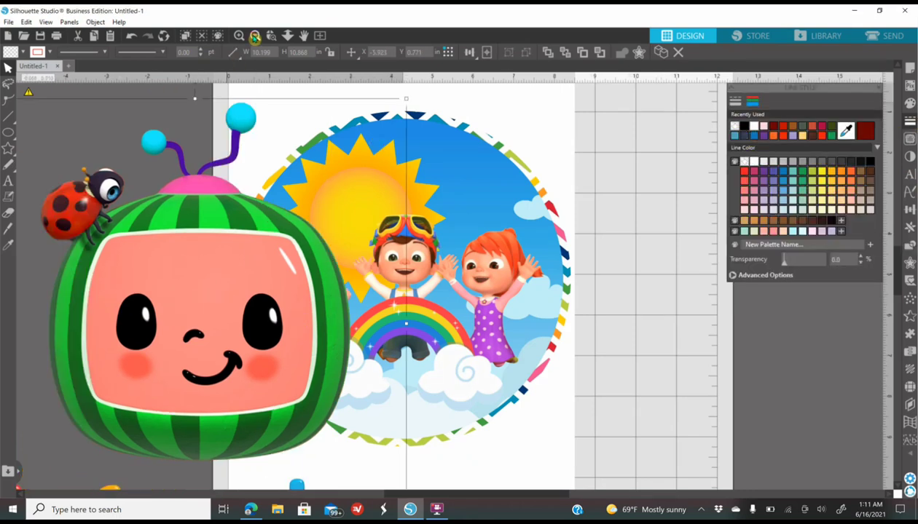
- Shrink the CoComelon logo and place it at the bottom centre of the plate, between the two white clouds
scroll(419, 156, down, 2)
drag(423, 156, 242, 348)
drag(220, 410, 471, 337)
click(238, 36)
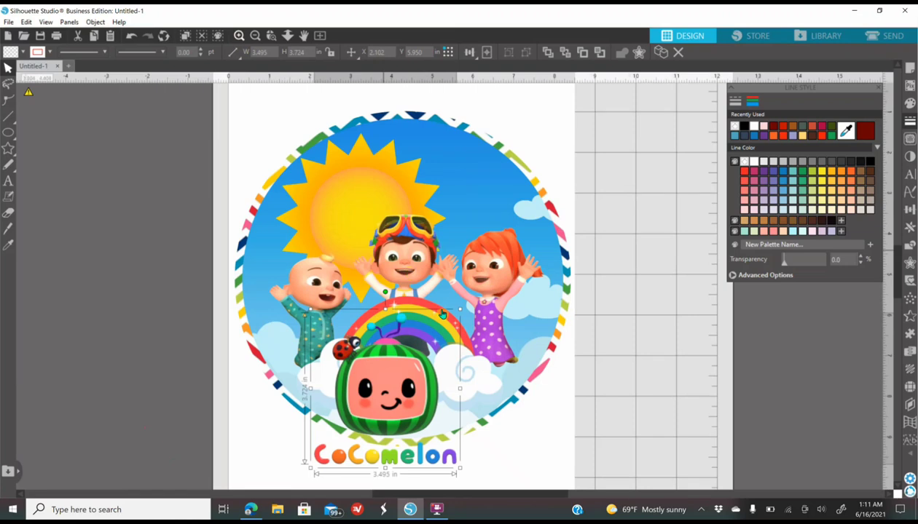
drag(459, 309, 398, 375)
drag(361, 435, 406, 381)
click(711, 416)
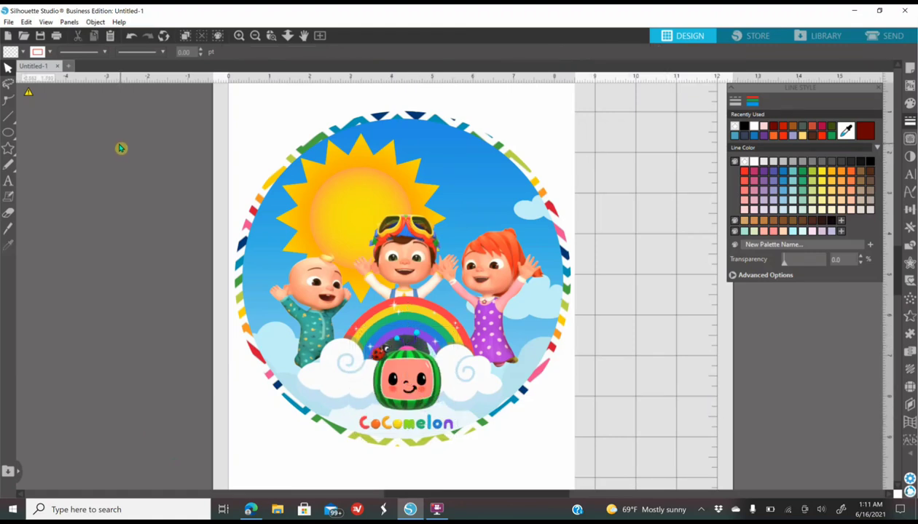
- Add the child's first name as a text object to the left of the page, in 72 pt Cooper Black
click(7, 183)
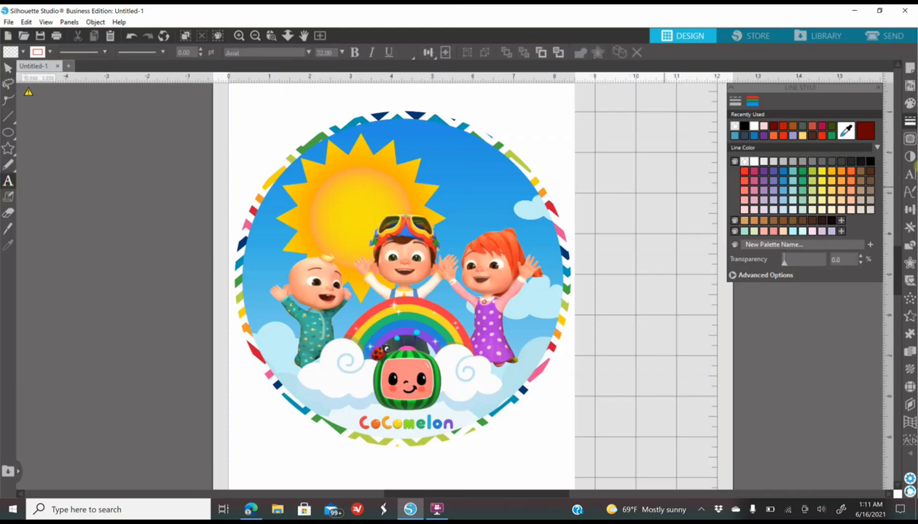
click(909, 178)
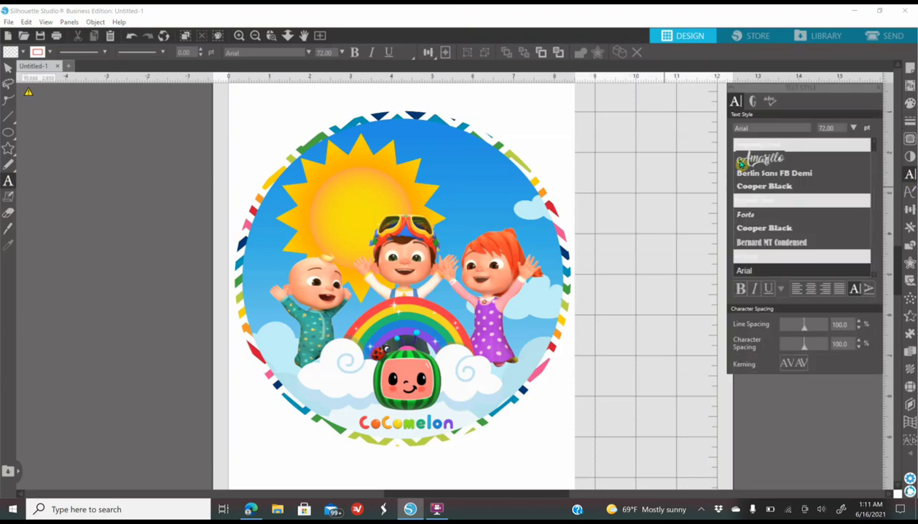
click(761, 186)
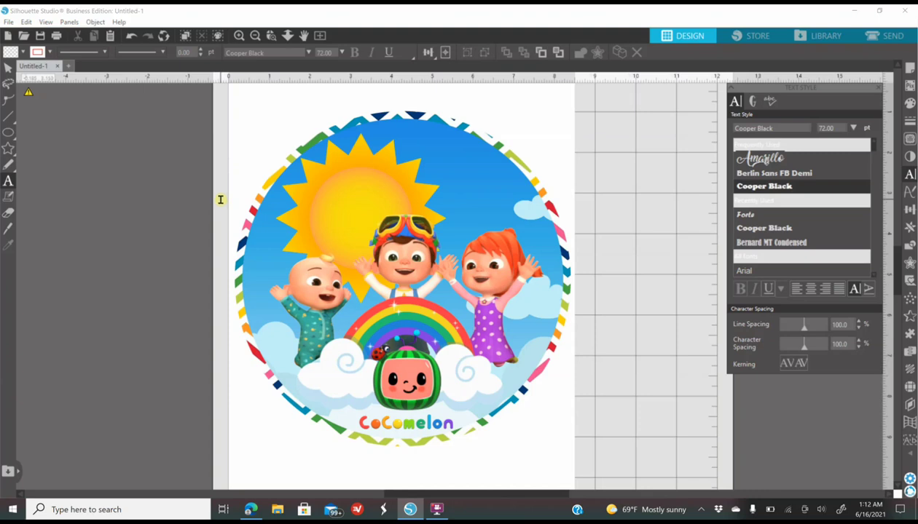
click(74, 161)
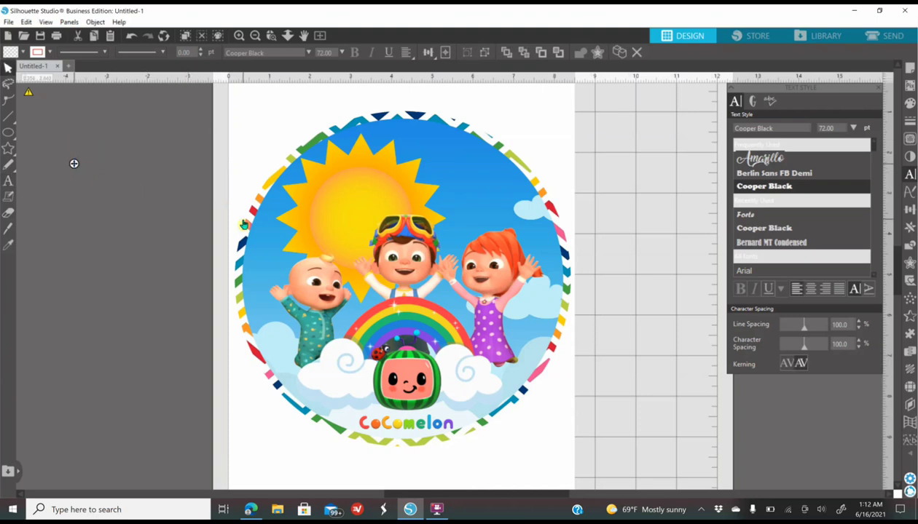
text(Zoco)
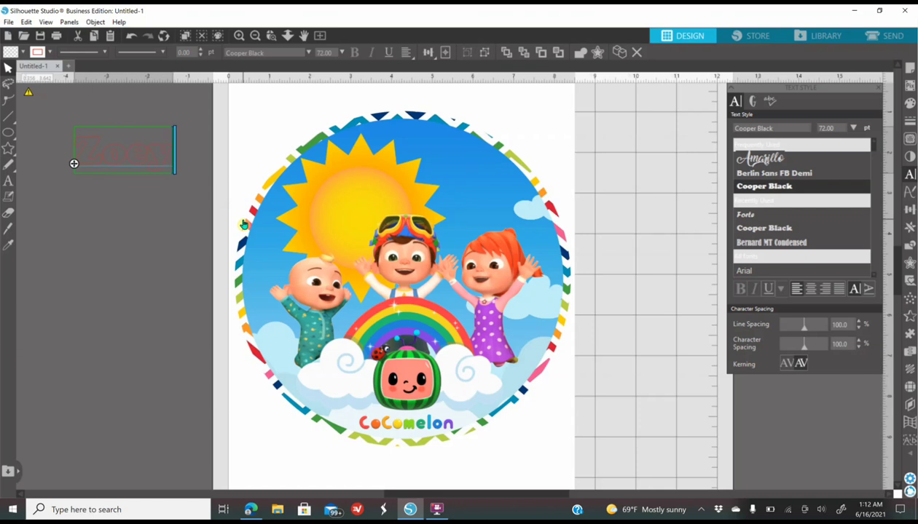
click(149, 271)
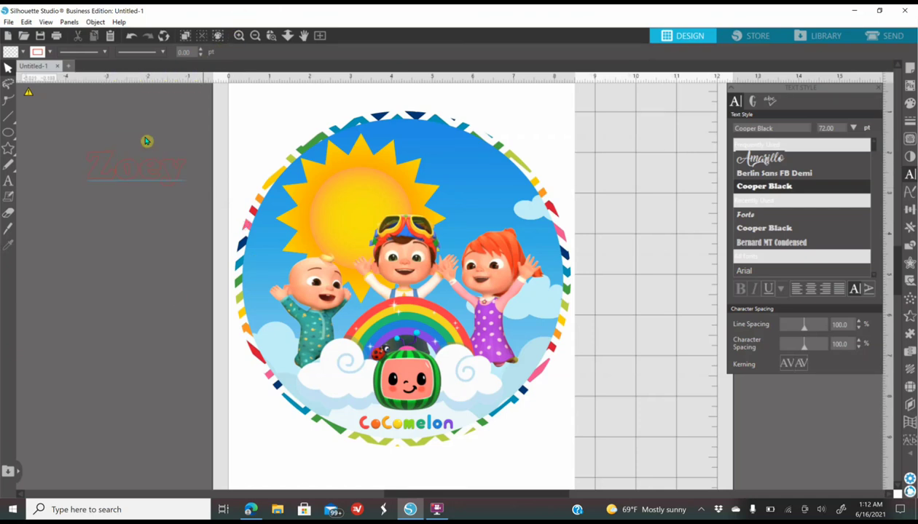
- Fill the name text with black and move it slightly lower in the empty area beside the page
click(127, 170)
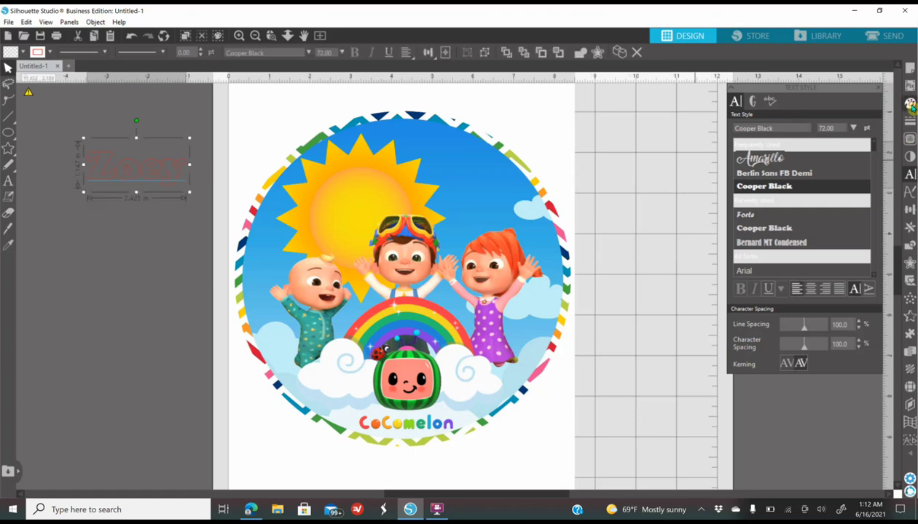
click(910, 104)
click(735, 125)
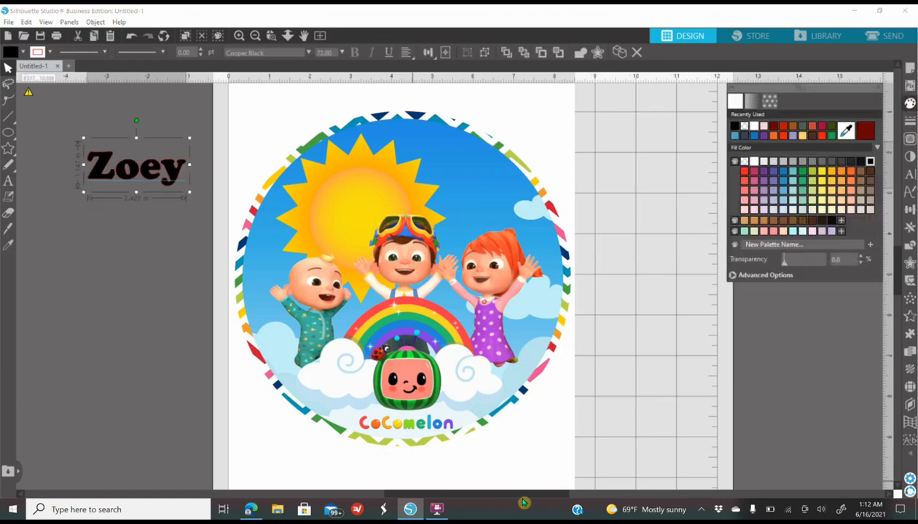
drag(536, 493, 499, 496)
click(267, 358)
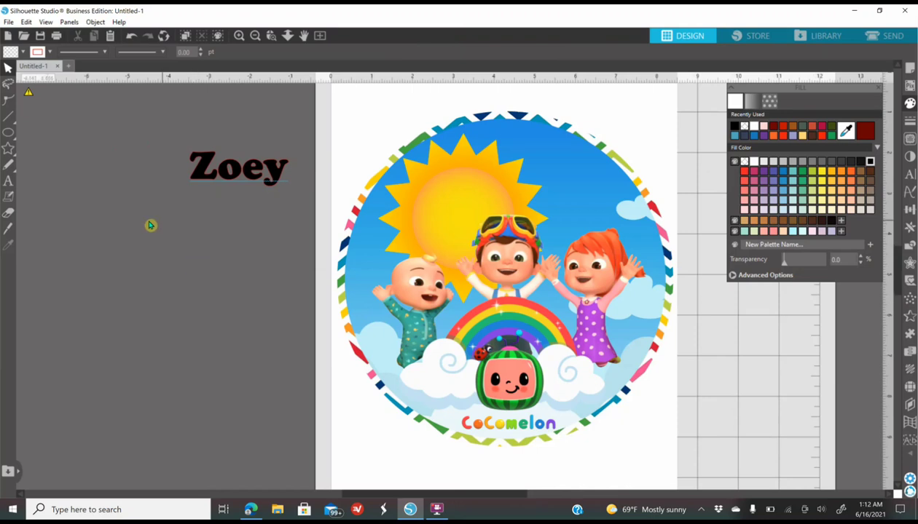
drag(256, 182, 240, 212)
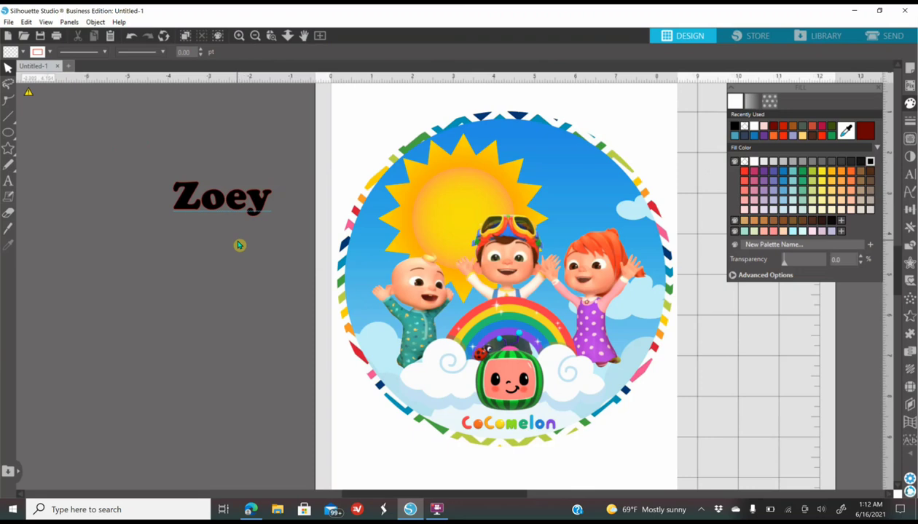
click(191, 204)
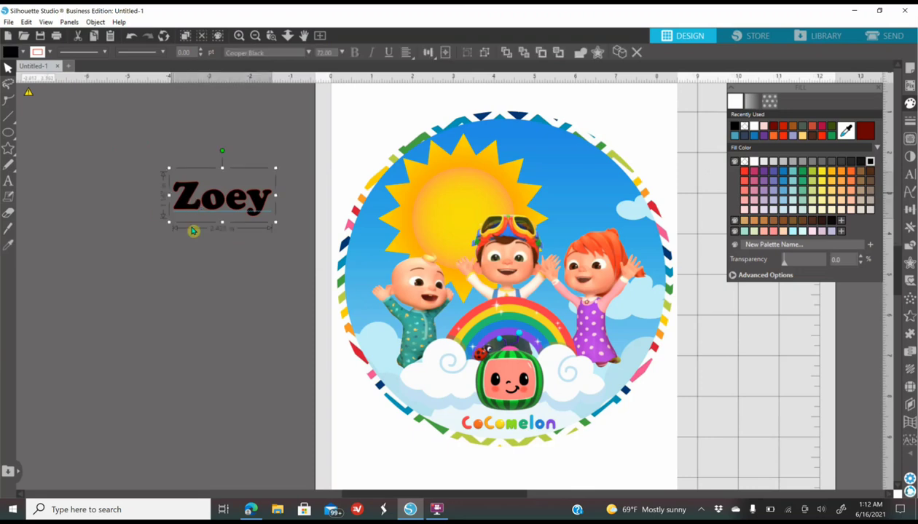
click(909, 174)
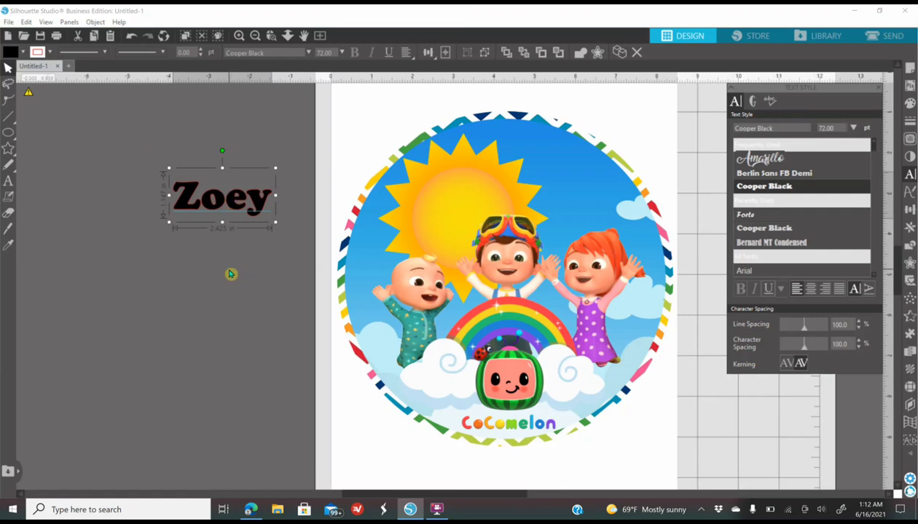
click(188, 287)
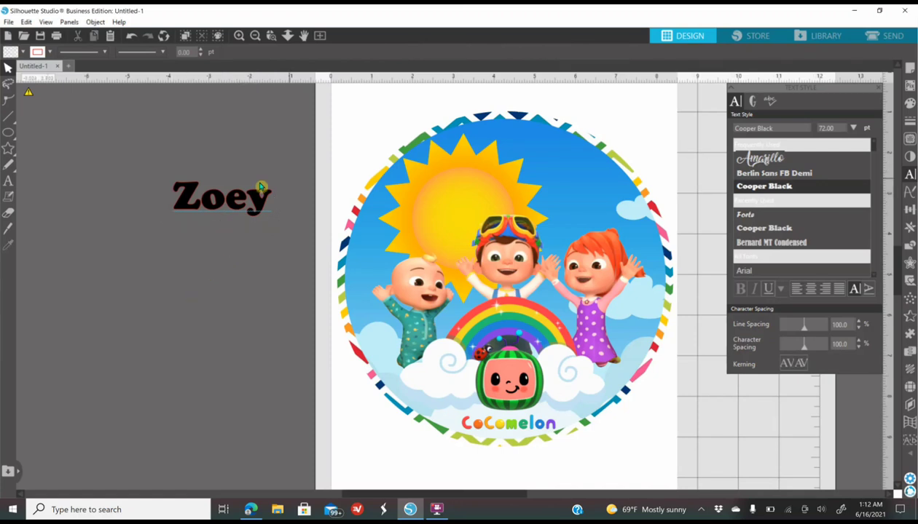
- Duplicate the sunny sky circle and move the copy into the empty area to the left of the page
click(406, 216)
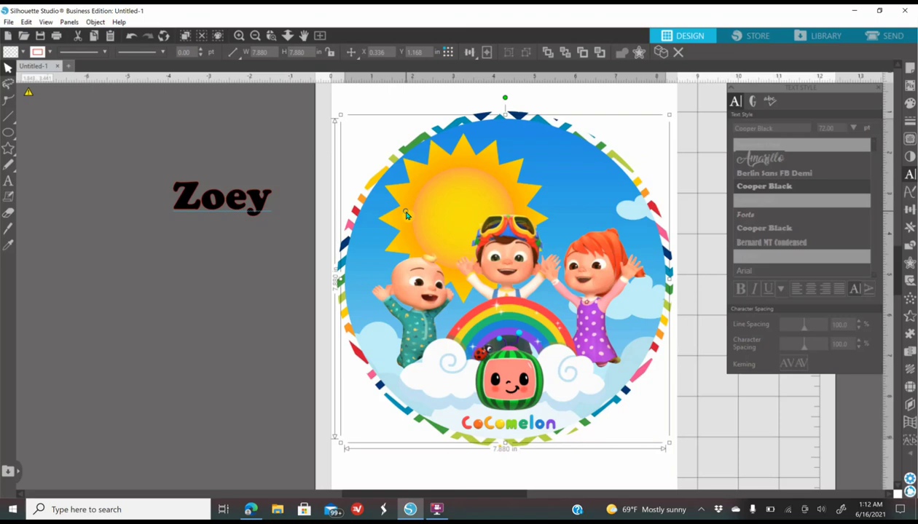
right_click(405, 214)
click(439, 291)
drag(400, 191, 80, 274)
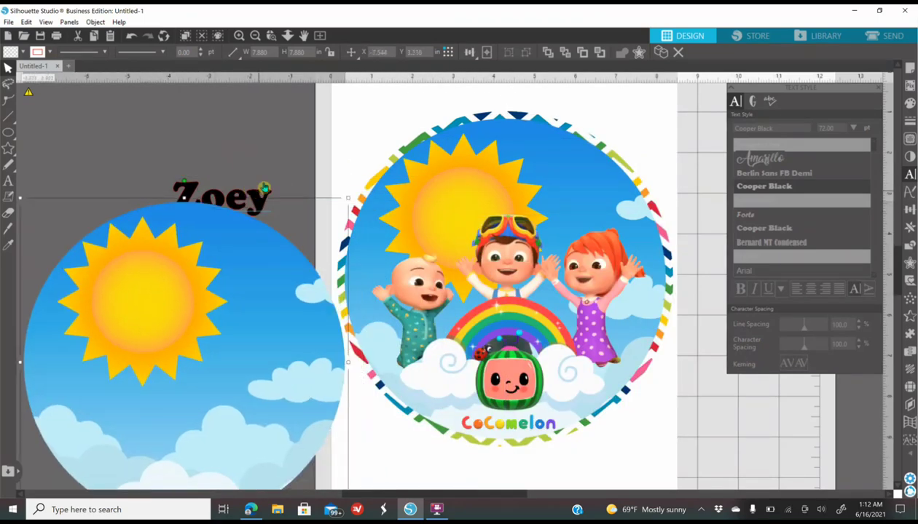
- Move the name text above the copied sky circle and bring it to the front
drag(258, 196, 261, 159)
double_click(262, 159)
right_click(263, 160)
click(106, 147)
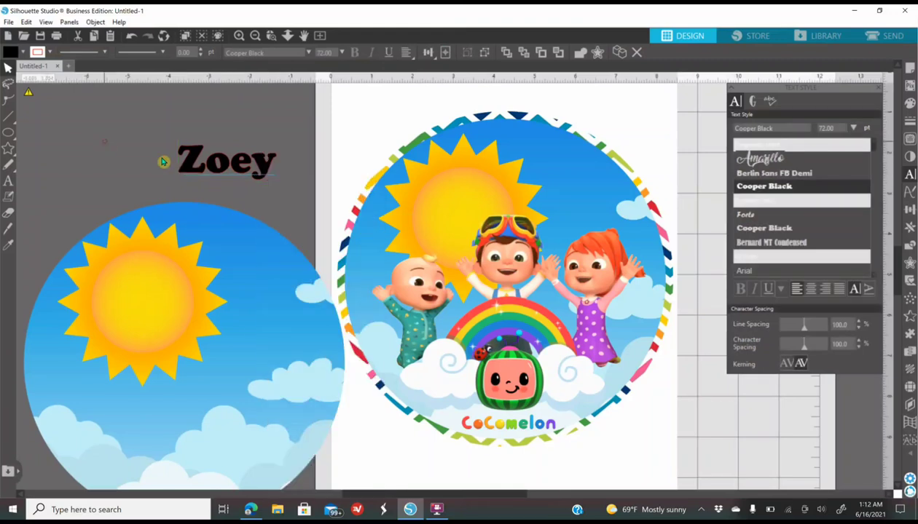
right_click(198, 166)
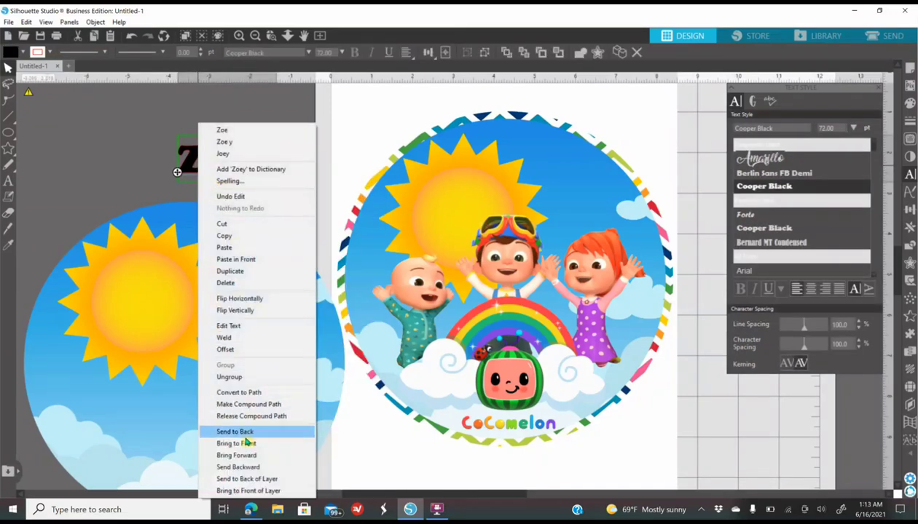
click(236, 443)
- Enlarge the name text to about 115.4 pt and place it just above the copied sky circle
drag(198, 167, 116, 275)
click(163, 278)
click(188, 279)
drag(198, 297, 222, 284)
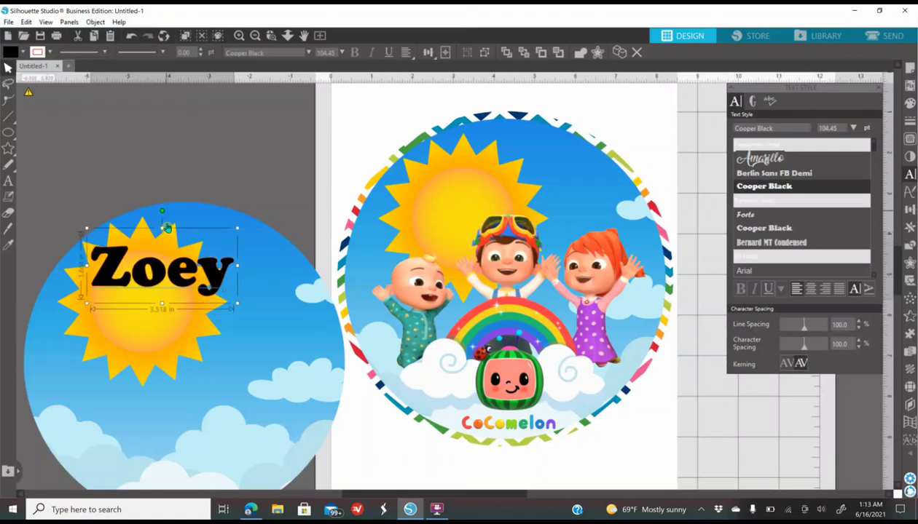
drag(238, 303, 251, 324)
drag(113, 279, 156, 171)
- Attach the name text to the upper-left edge of the copied sky circle so it follows the curve
double_click(155, 170)
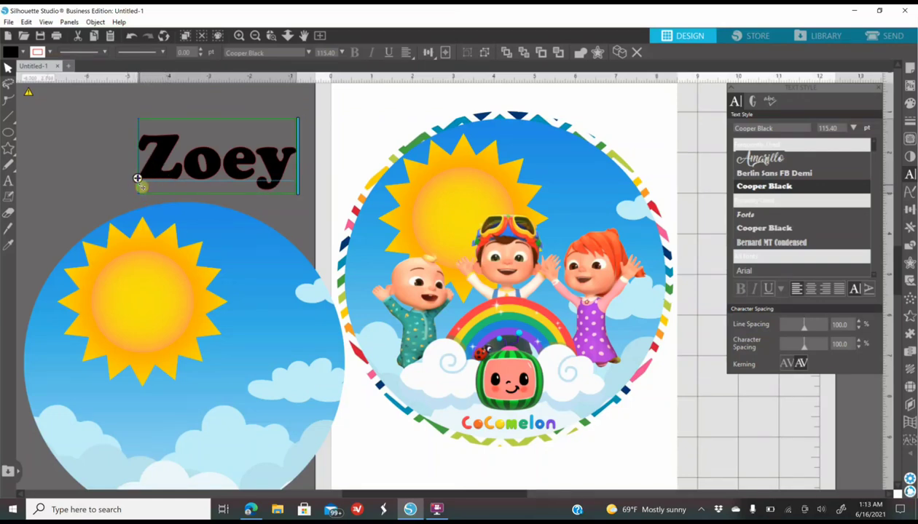
drag(137, 178, 61, 265)
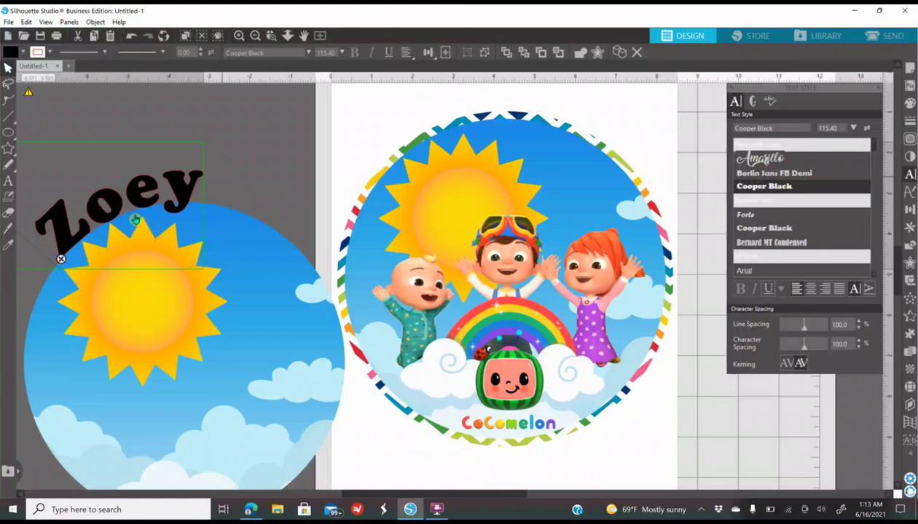
click(249, 144)
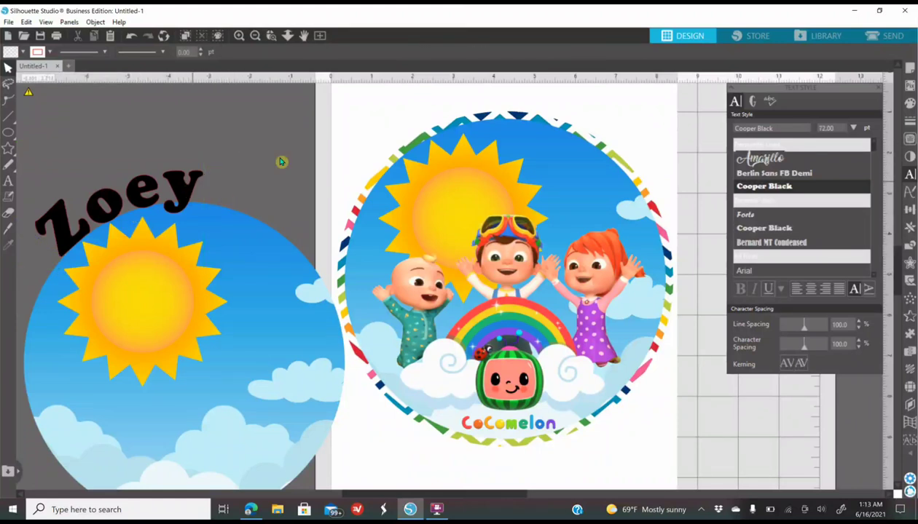
- Make the curved name text a compound path
click(56, 229)
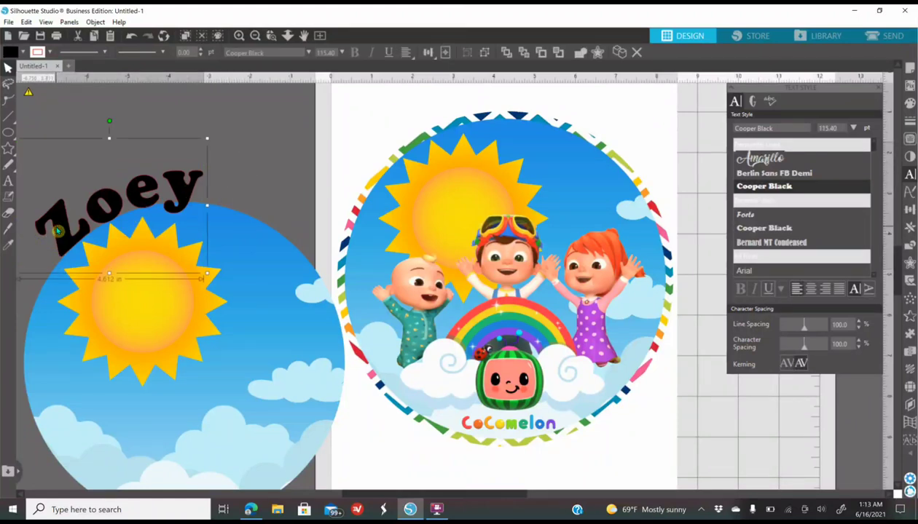
right_click(57, 230)
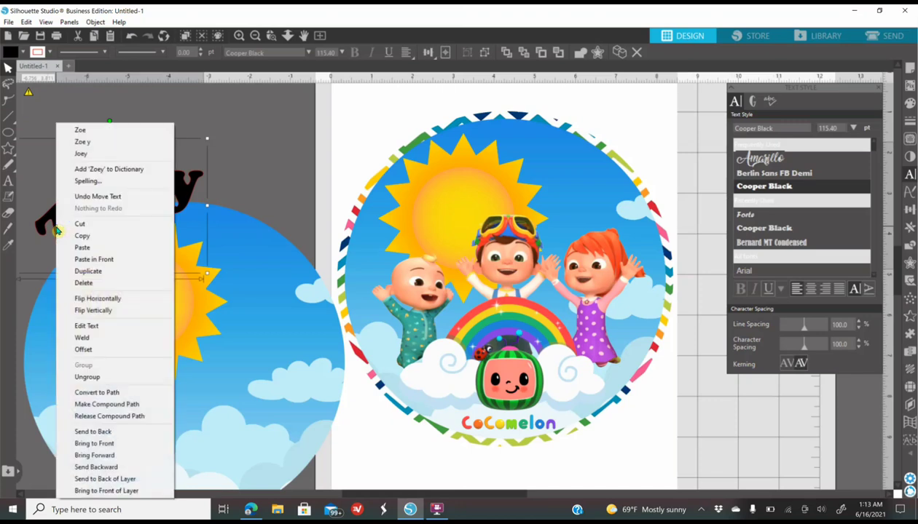
click(112, 406)
- Move the copied sky circle down and to the left, and shift the curved name up and right, clear of it
drag(237, 276, 109, 400)
drag(180, 194, 266, 172)
drag(164, 289, 67, 347)
click(168, 284)
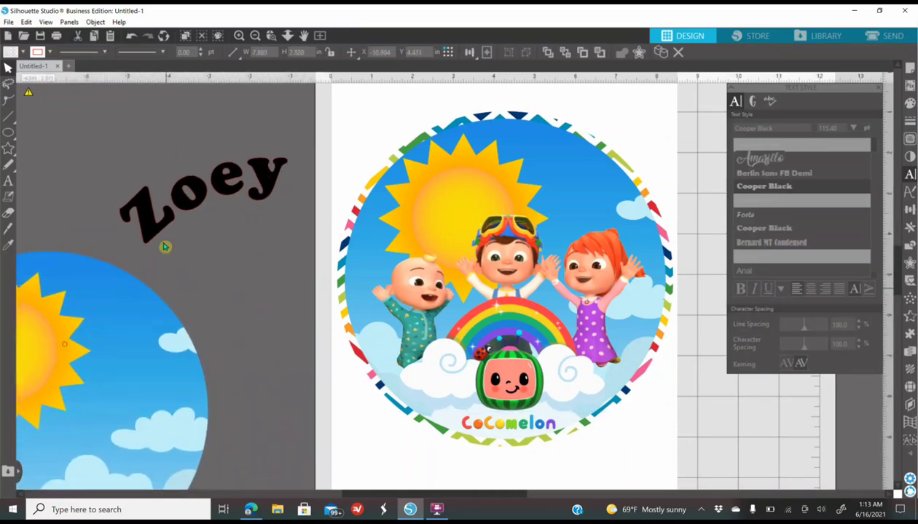
drag(157, 235, 195, 209)
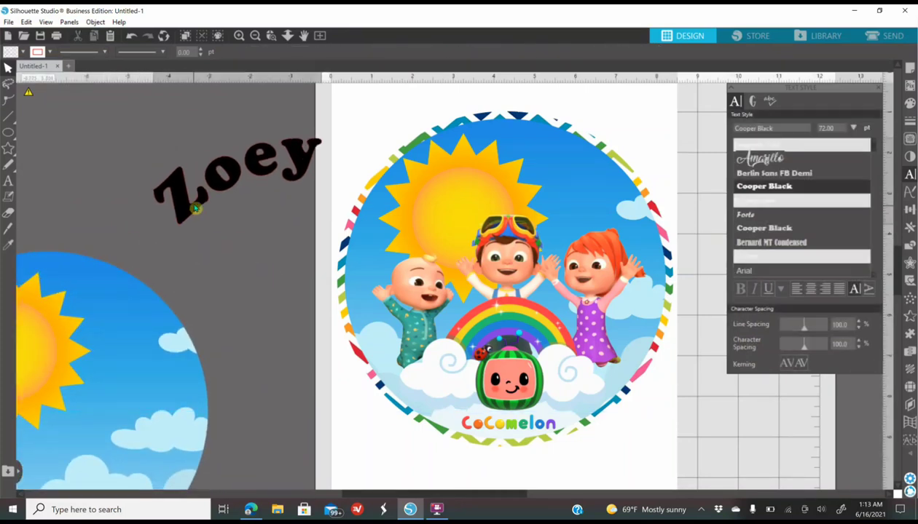
key(Escape)
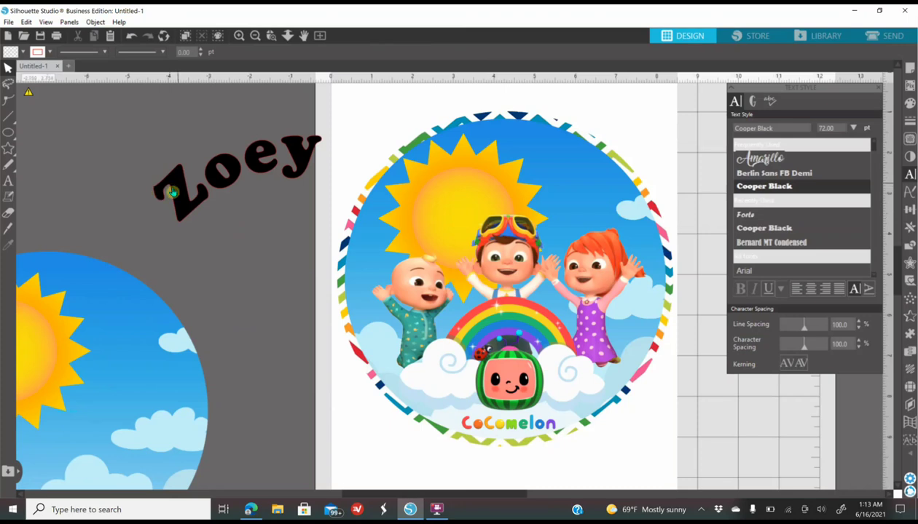
- Release the compound path of the curved name to separate its letters
right_click(164, 194)
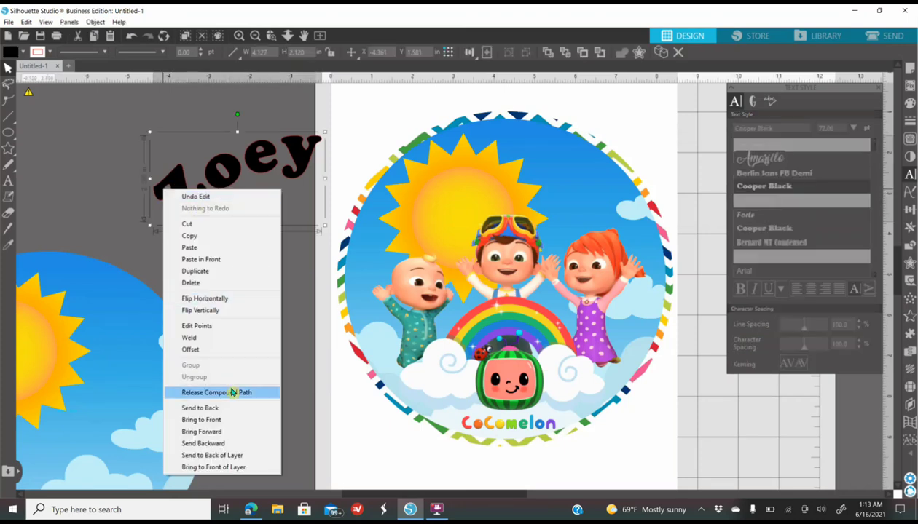
click(230, 393)
click(258, 266)
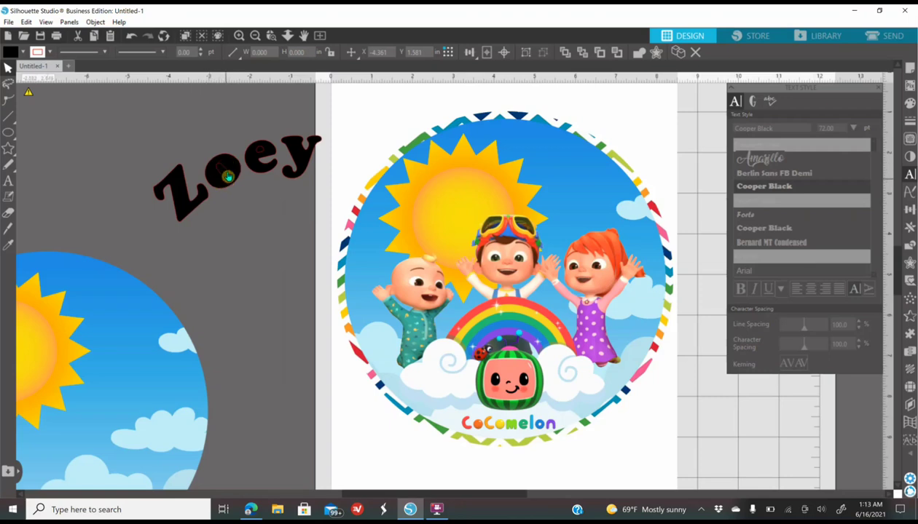
- Apply Subtract All to the name's letters and remove the loose inner piece of the second letter
click(222, 178)
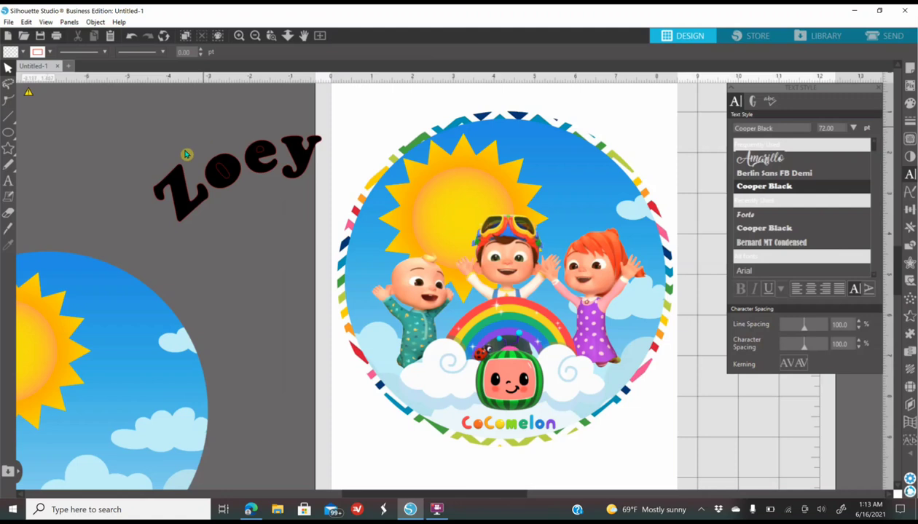
click(313, 163)
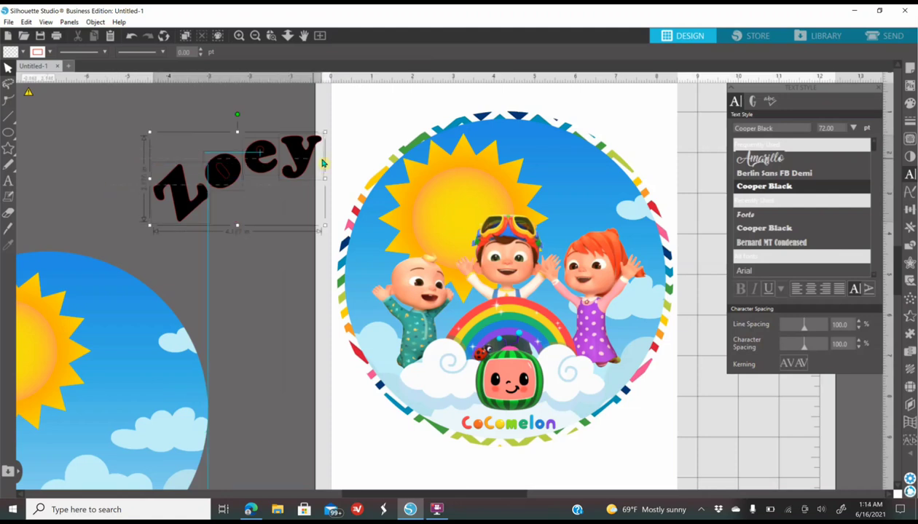
click(908, 249)
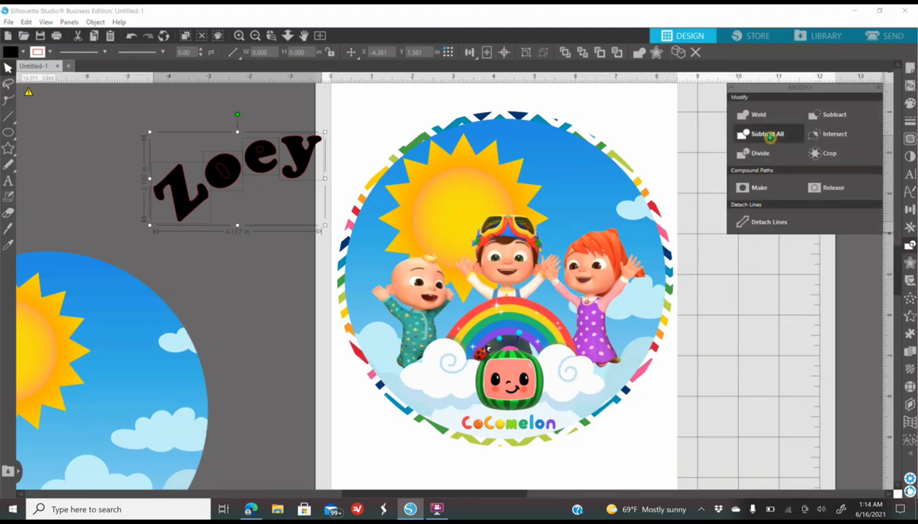
click(271, 291)
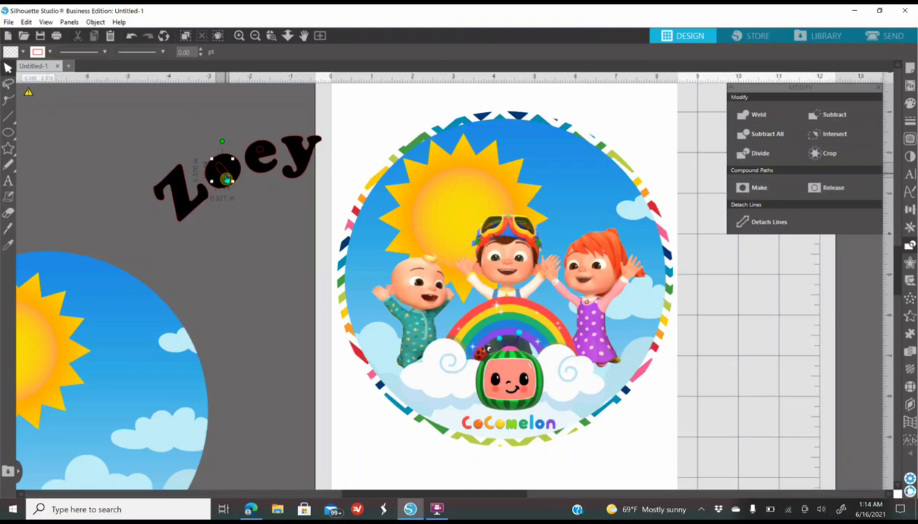
click(260, 153)
click(307, 224)
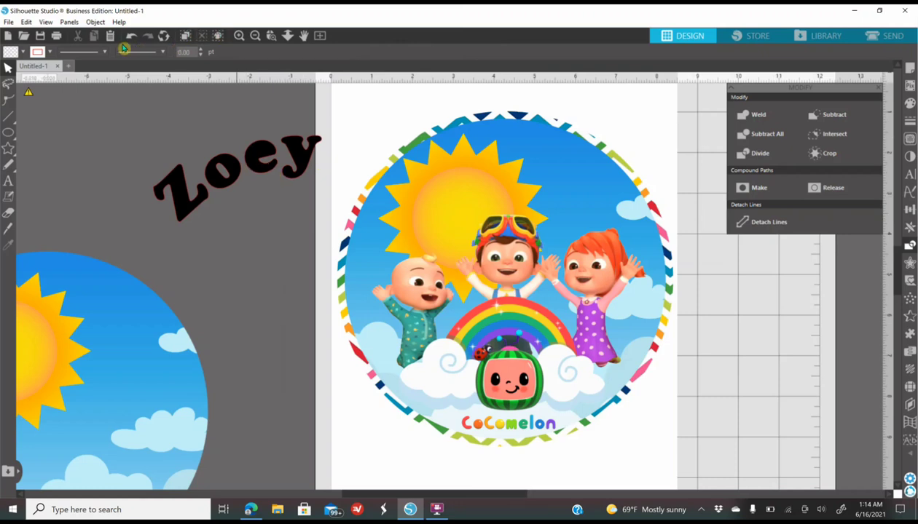
- Apply Subtract All to the last three letters and delete the inner piece of the third letter
click(263, 144)
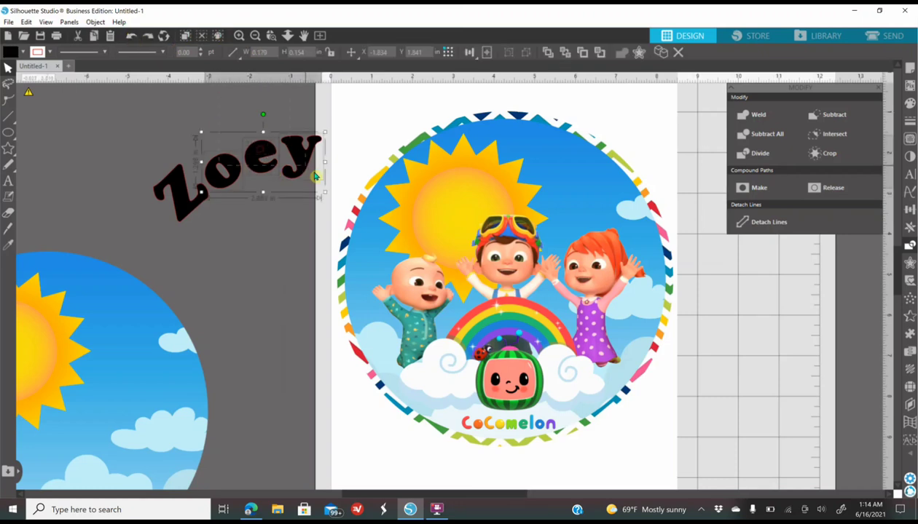
click(767, 133)
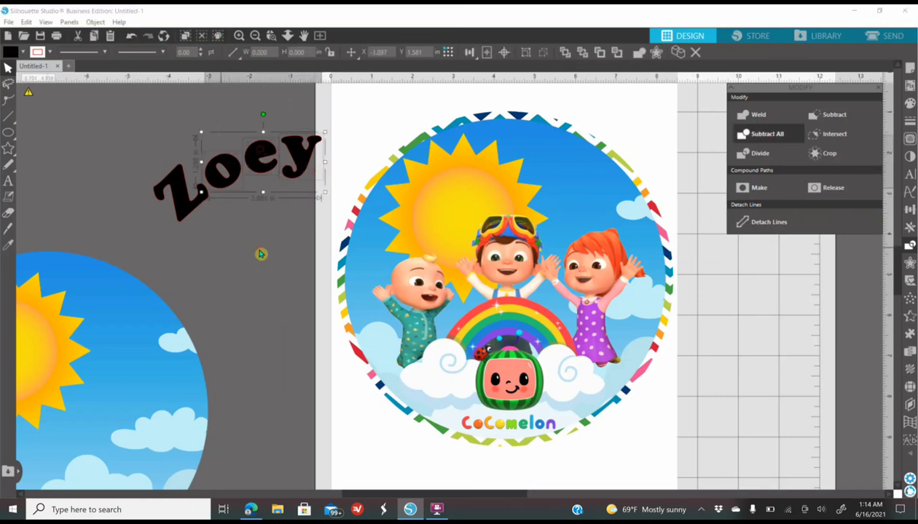
click(262, 156)
key(Delete)
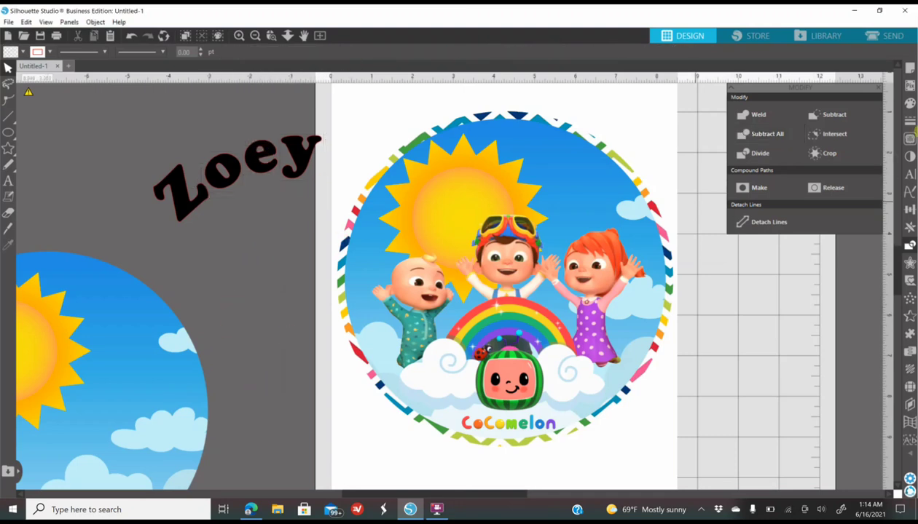
- Fill the name's first letter with purple and its second letter with blue, both sampled from the CoComelon logo lettering
click(909, 104)
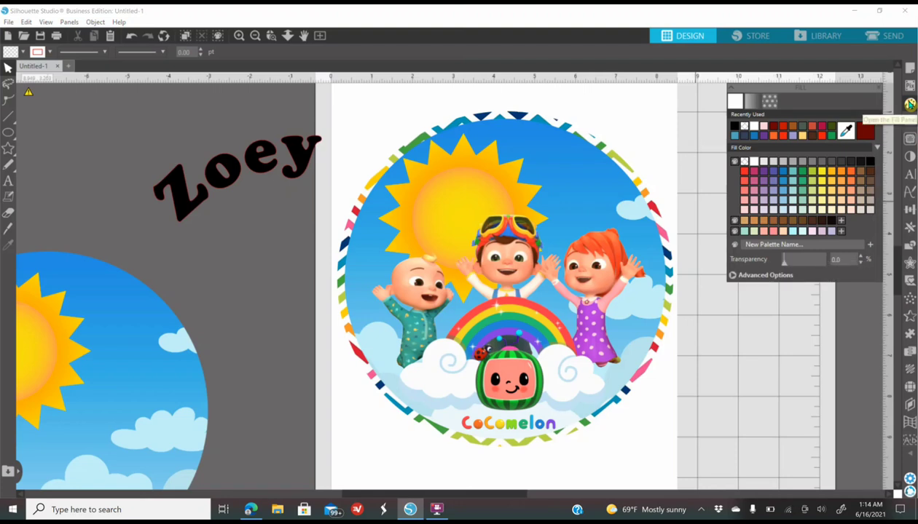
click(189, 212)
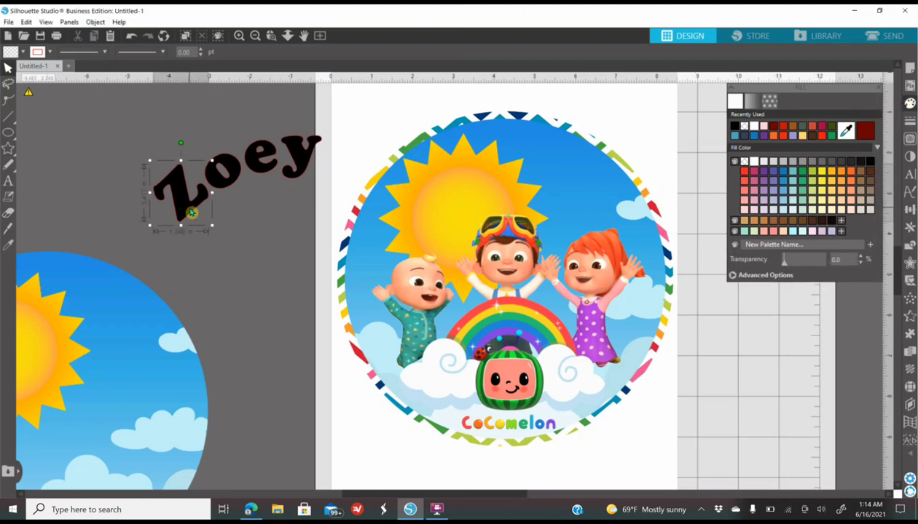
click(847, 131)
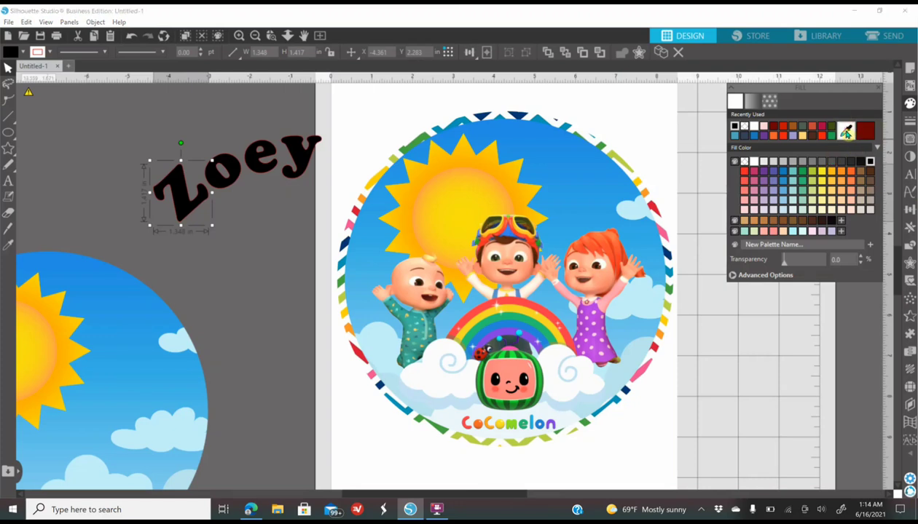
click(553, 425)
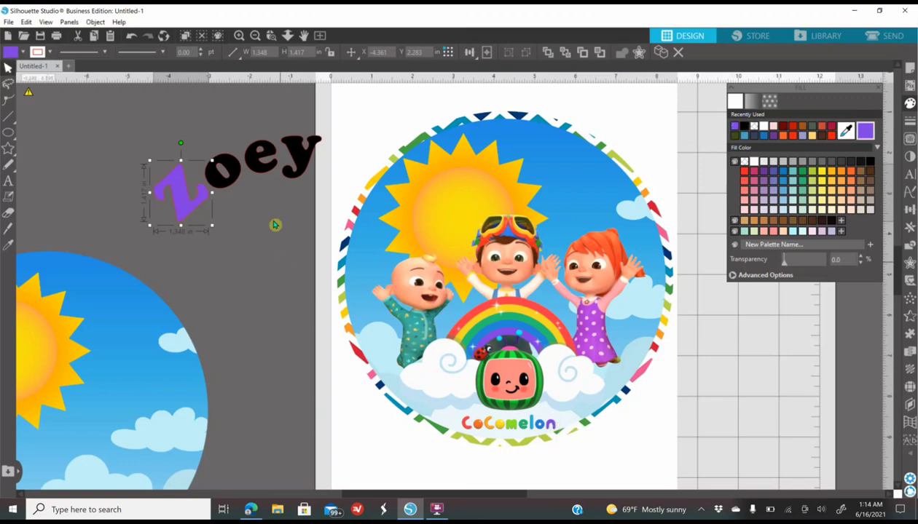
click(230, 177)
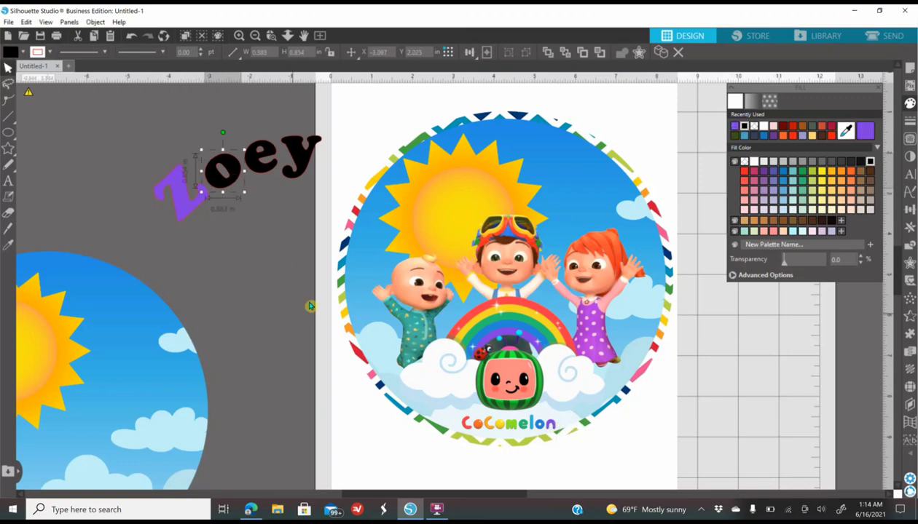
click(844, 132)
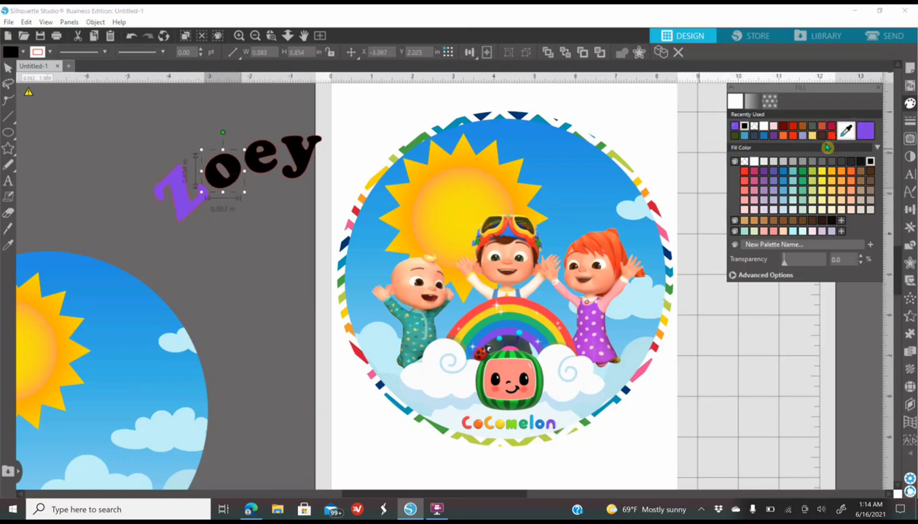
click(545, 424)
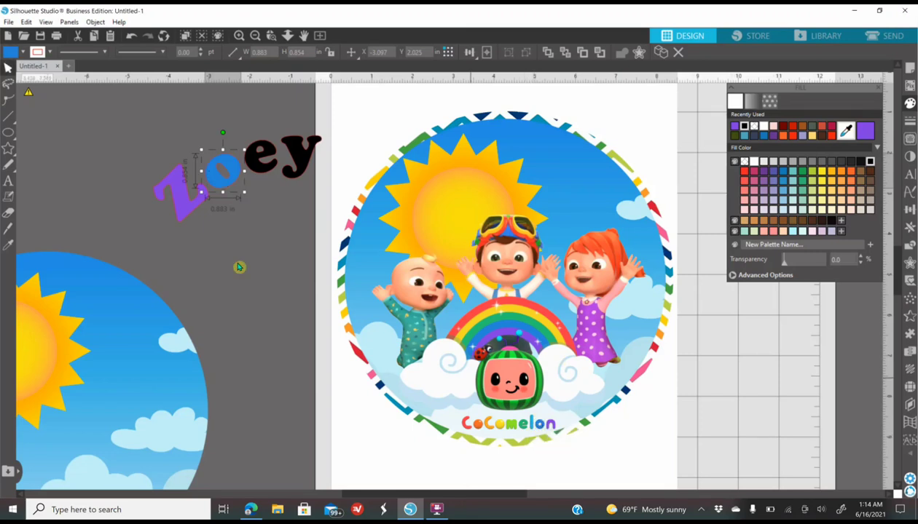
- Fill the name's third letter with green and its fourth letter with lime green, both sampled from the CoComelon logo lettering
click(255, 162)
click(844, 132)
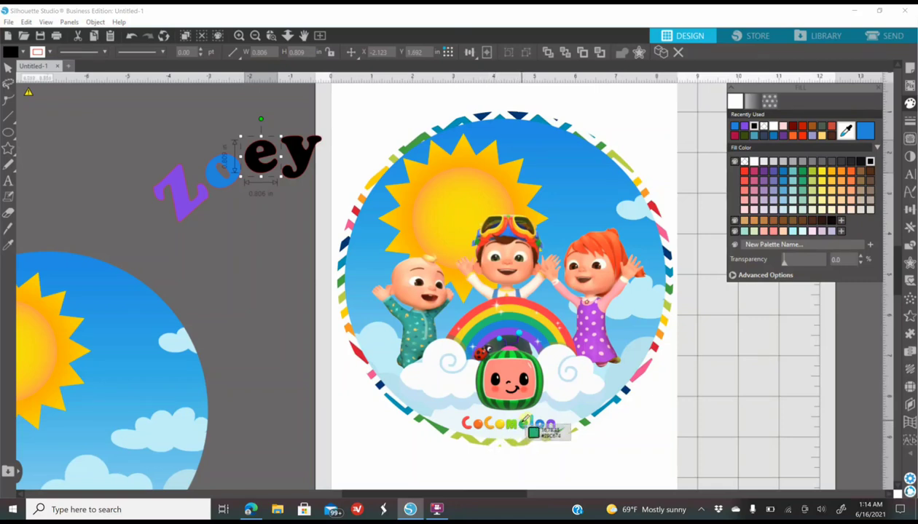
click(526, 421)
click(304, 169)
click(846, 131)
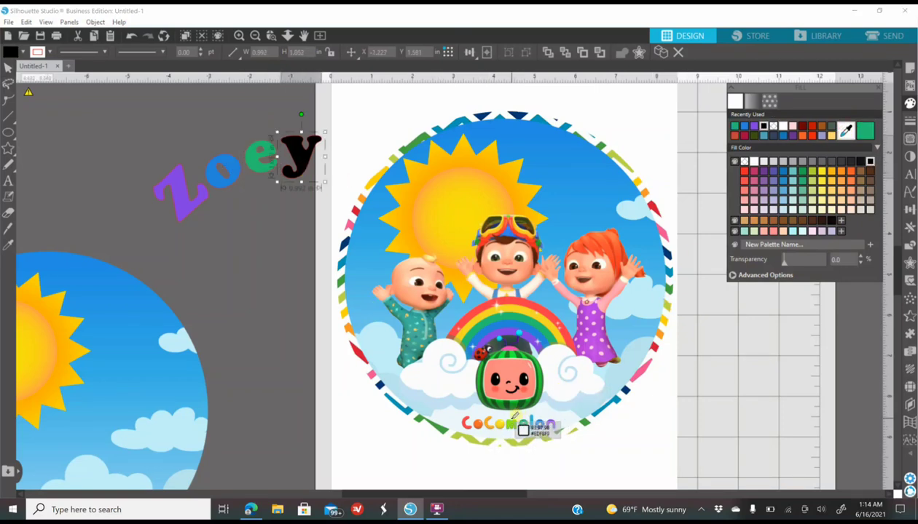
click(516, 421)
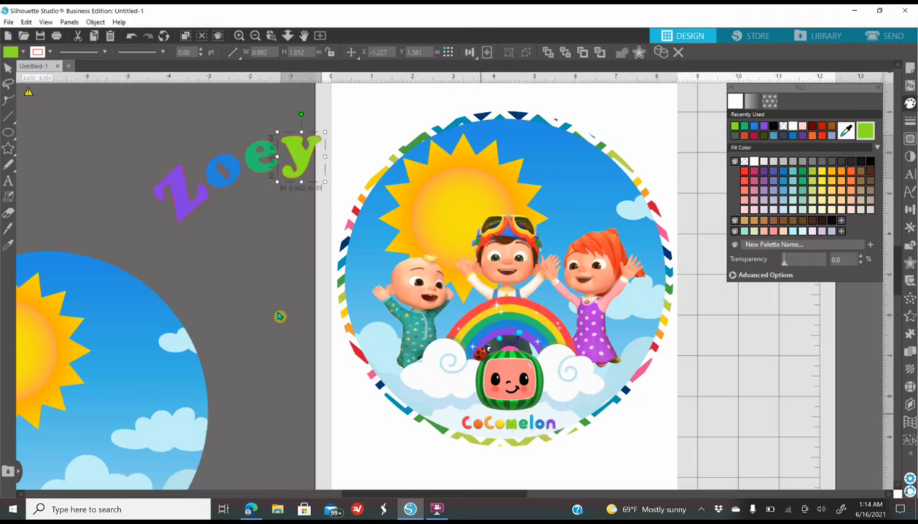
- Group the four coloured letters of the name and move the group over the sun on the plate
drag(127, 162, 301, 187)
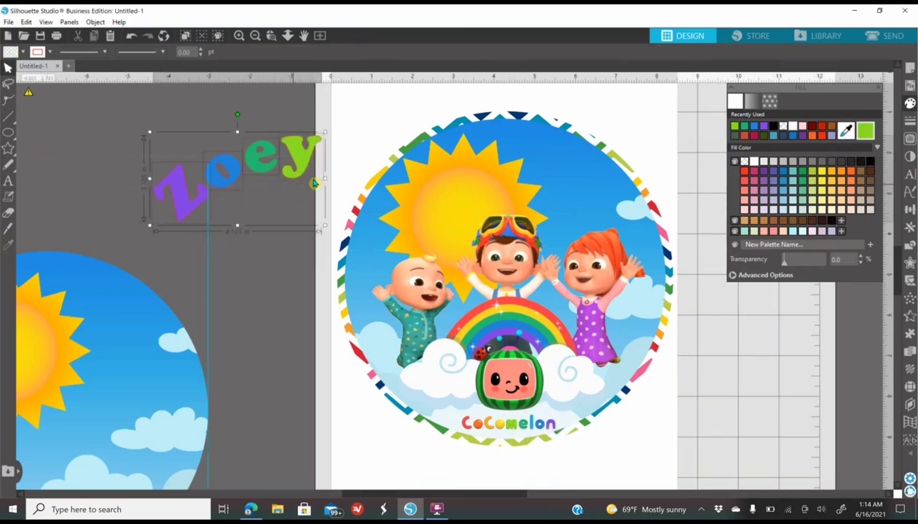
right_click(330, 169)
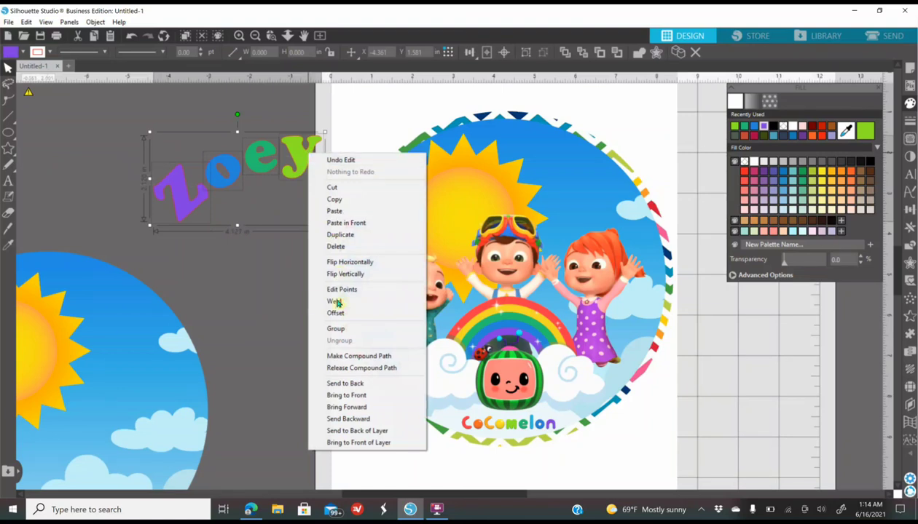
click(327, 331)
drag(300, 164, 523, 162)
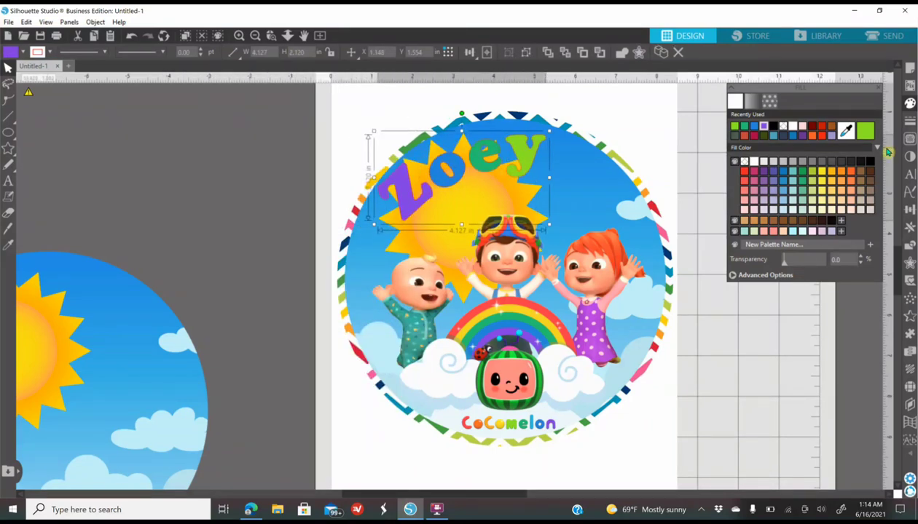
- Make the name's line colour transparent, tilt it counter-clockwise and fit it along the plate's upper-left edge
click(909, 138)
click(909, 120)
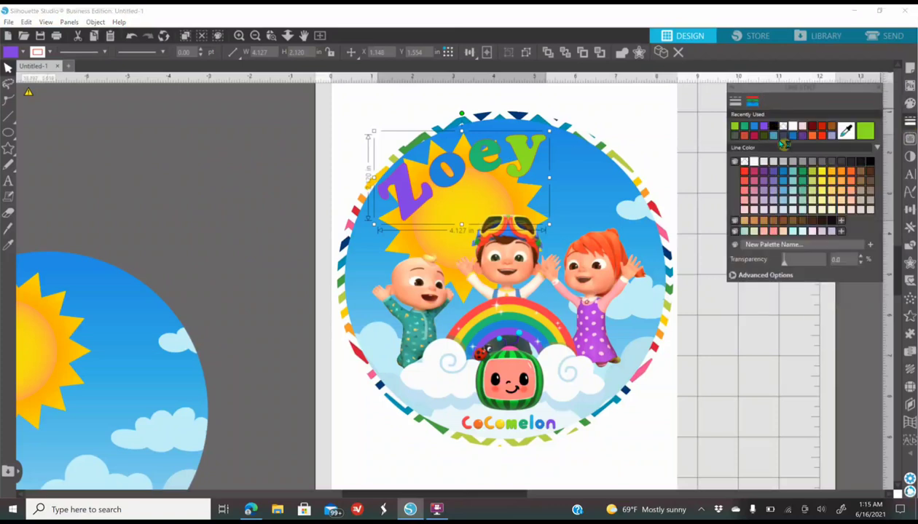
click(782, 127)
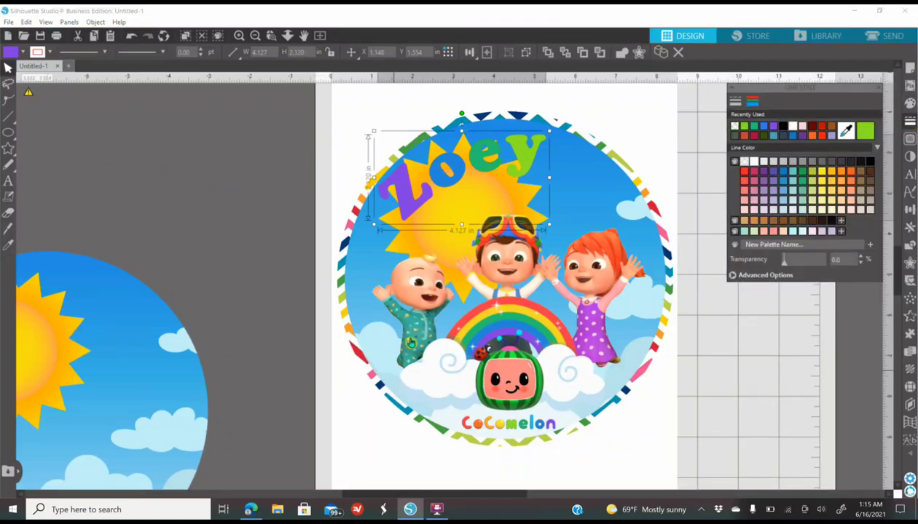
drag(461, 116, 447, 115)
drag(453, 172, 440, 174)
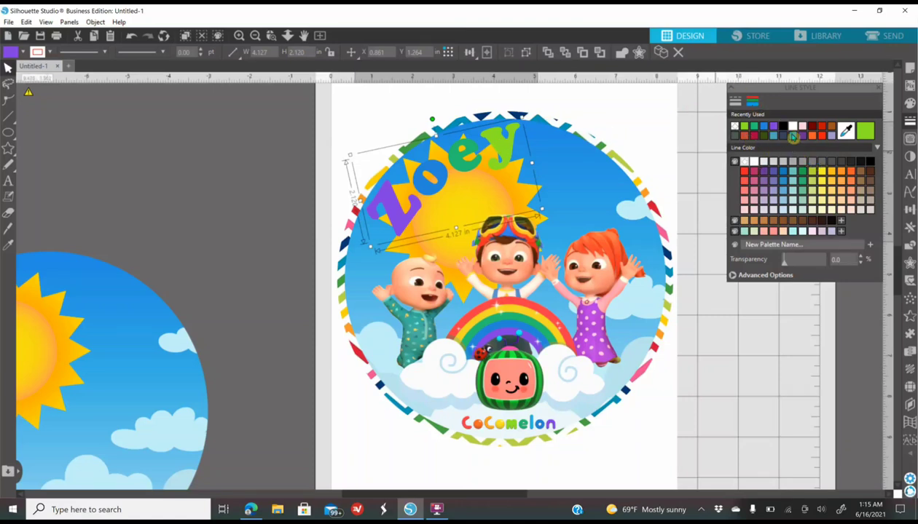
- Give the name a white outline with a thickness of 3.00 pt
click(794, 128)
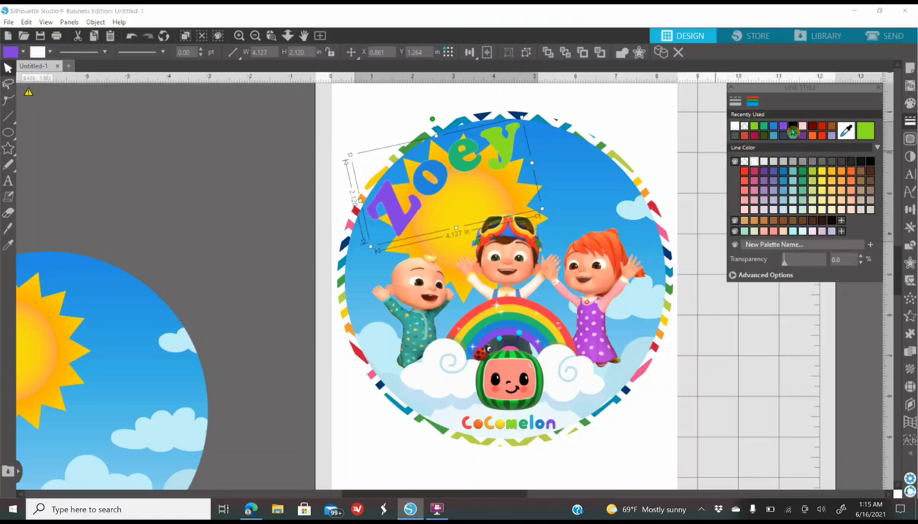
click(734, 100)
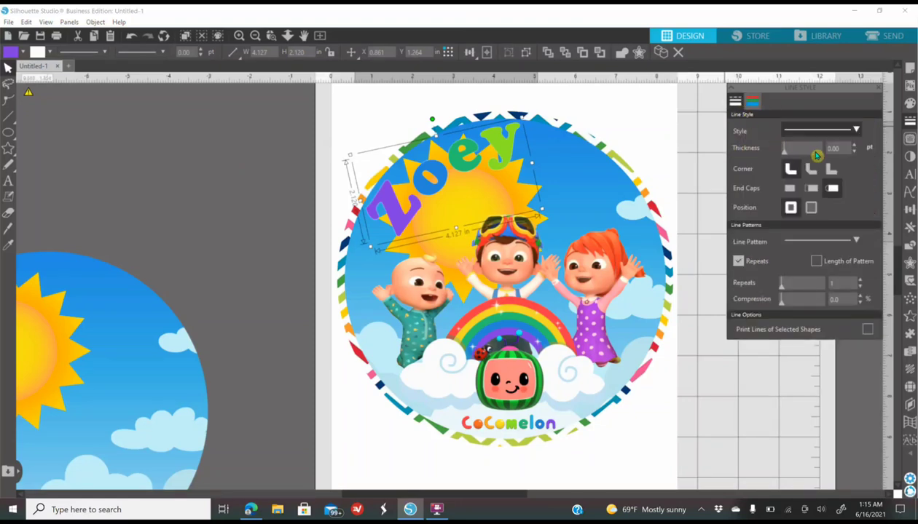
click(788, 150)
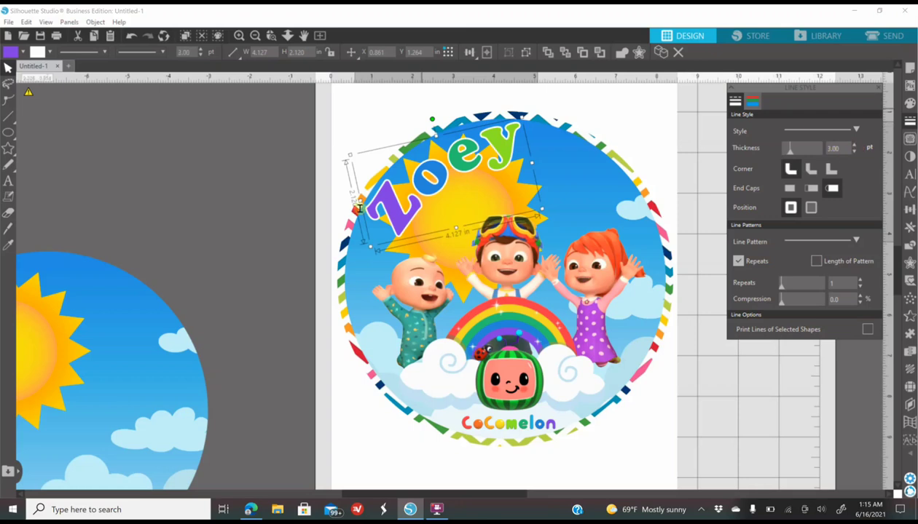
click(264, 163)
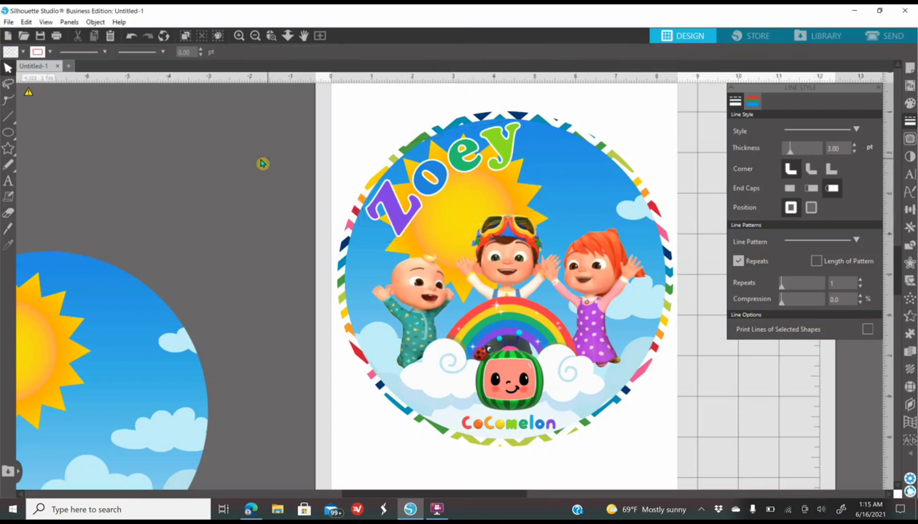
- Add the text "is turning" in Cooper Black at 72 pt on the empty area beside the plate
click(8, 184)
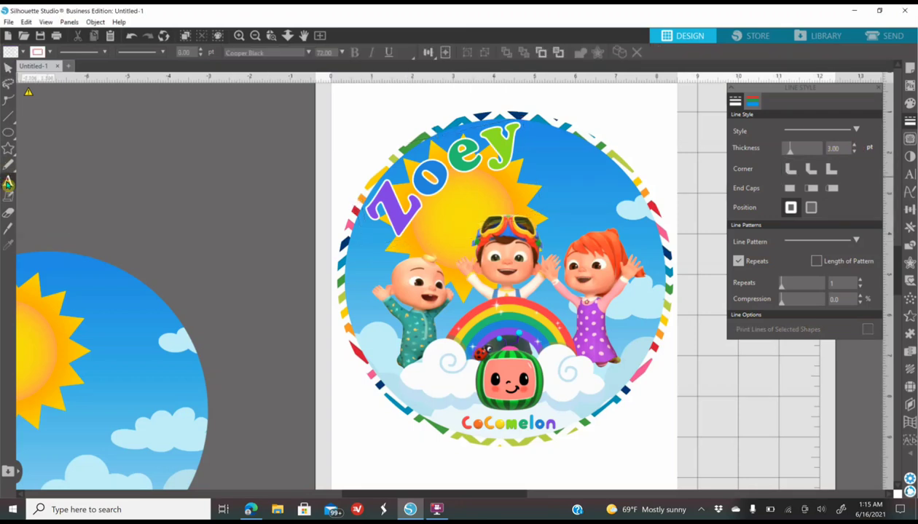
click(911, 175)
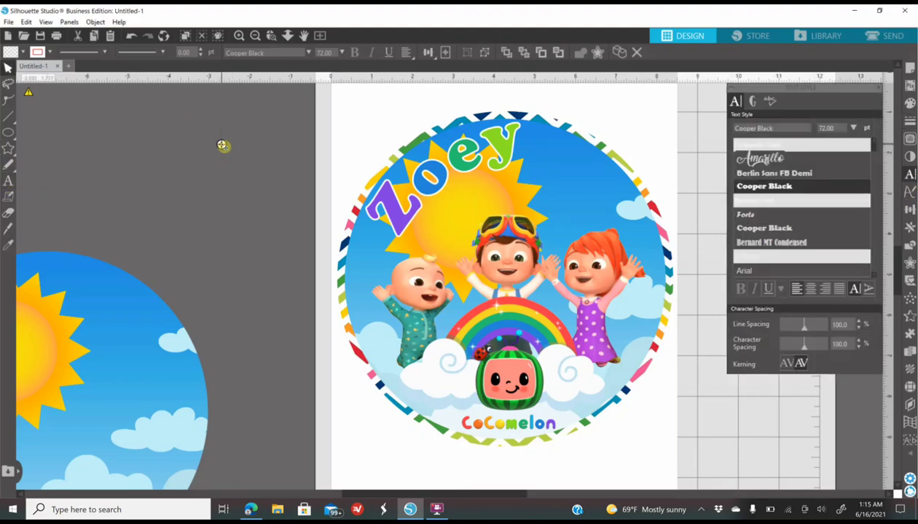
click(222, 145)
text(Is turni)
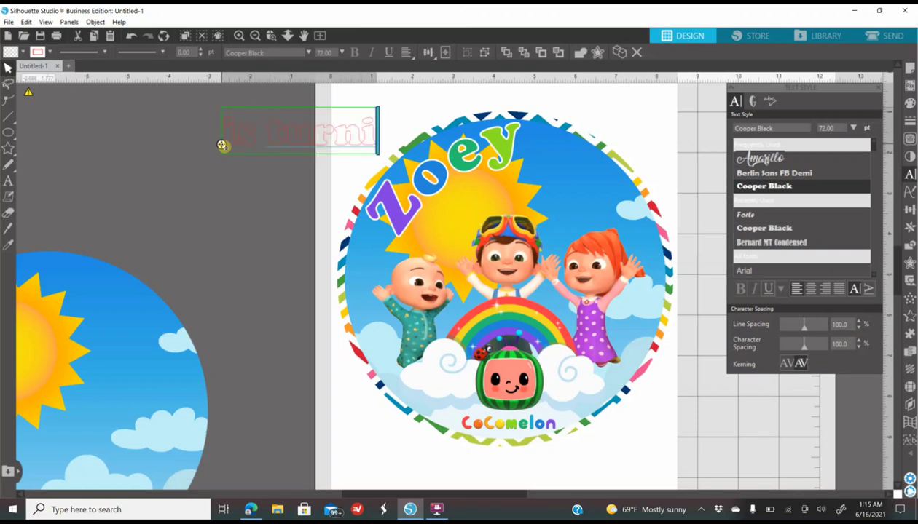
text(ng)
click(185, 217)
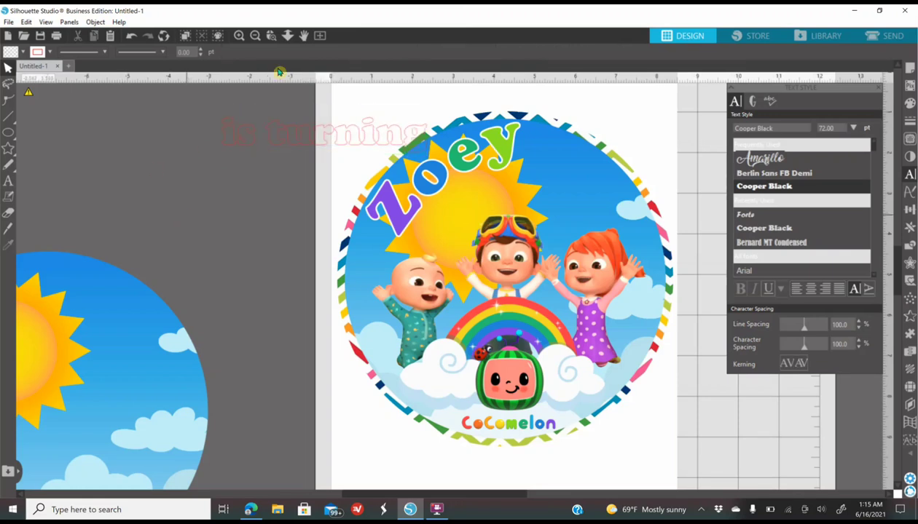
drag(299, 128, 258, 143)
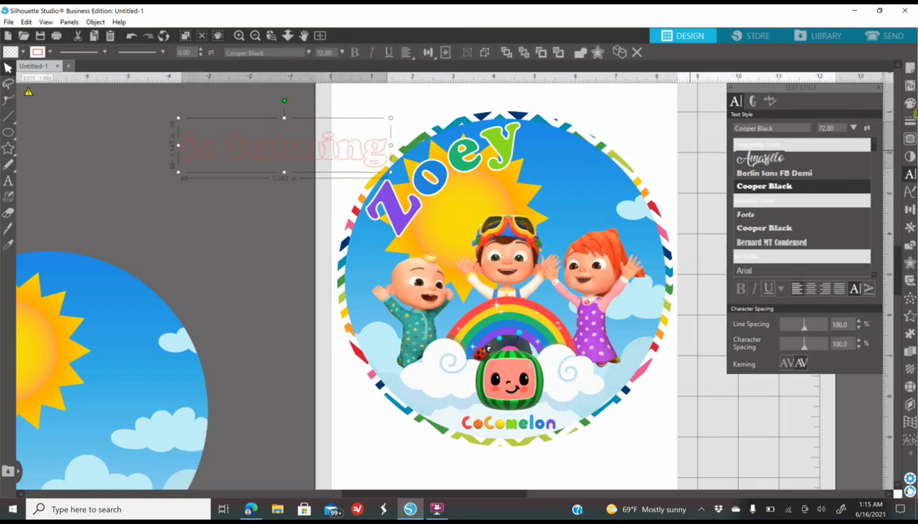
- Give "is turning" a 0.50 pt black outline and a light orange fill sampled from the CoComelon logo
click(909, 125)
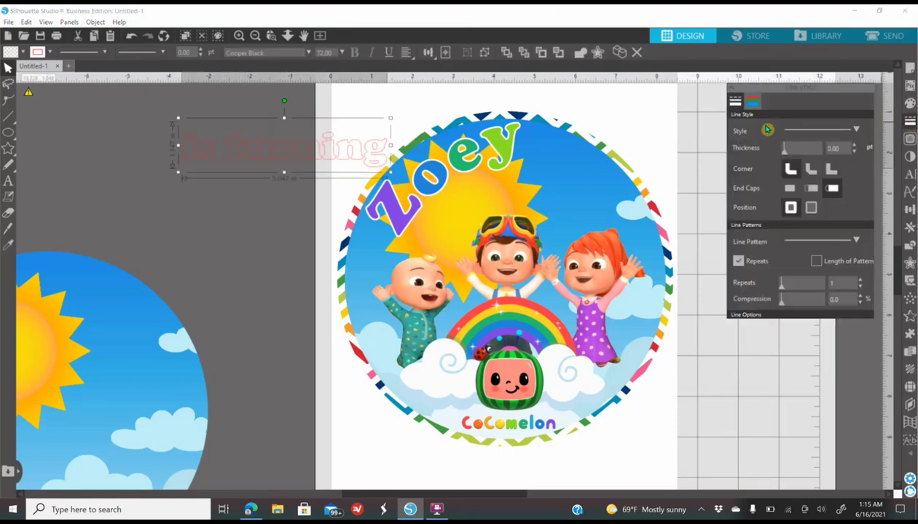
click(853, 145)
click(753, 102)
click(793, 129)
click(911, 104)
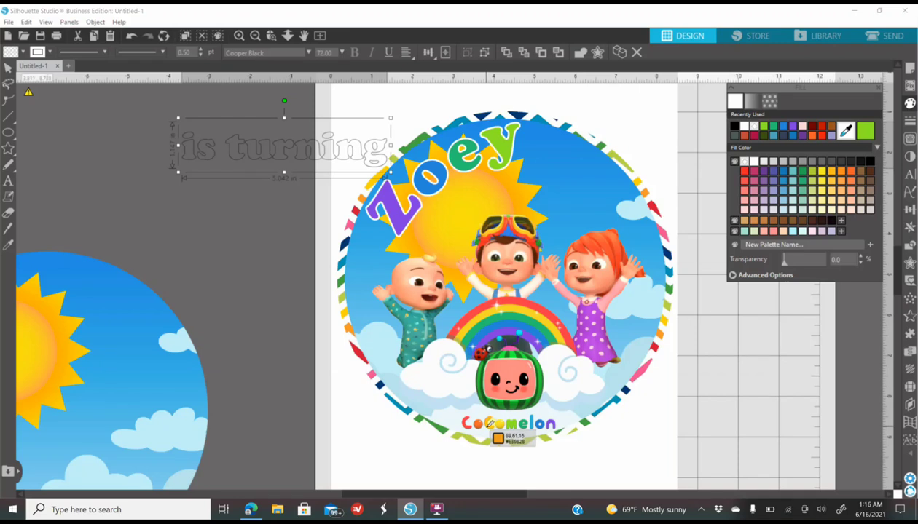
click(488, 426)
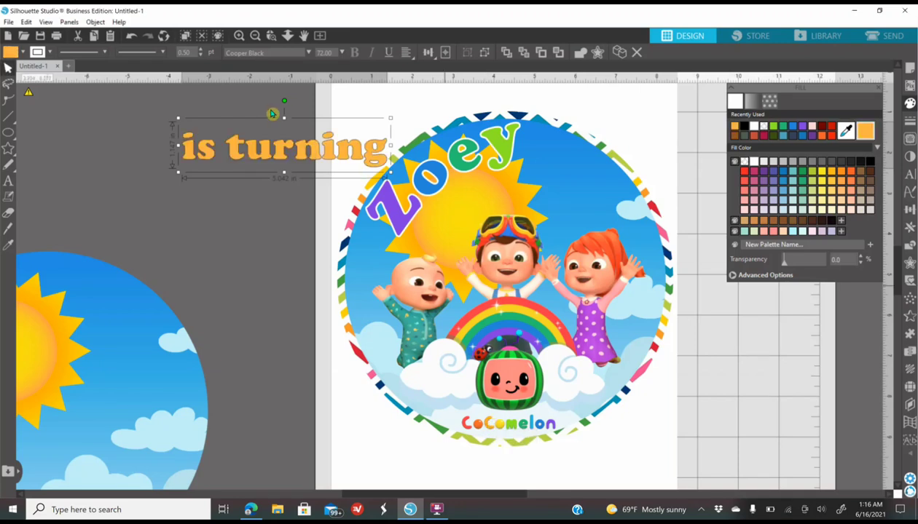
- Shrink "is turning" to about 2.54 in wide, tilt it diagonally and place it beneath the name on the sun
drag(349, 153, 510, 204)
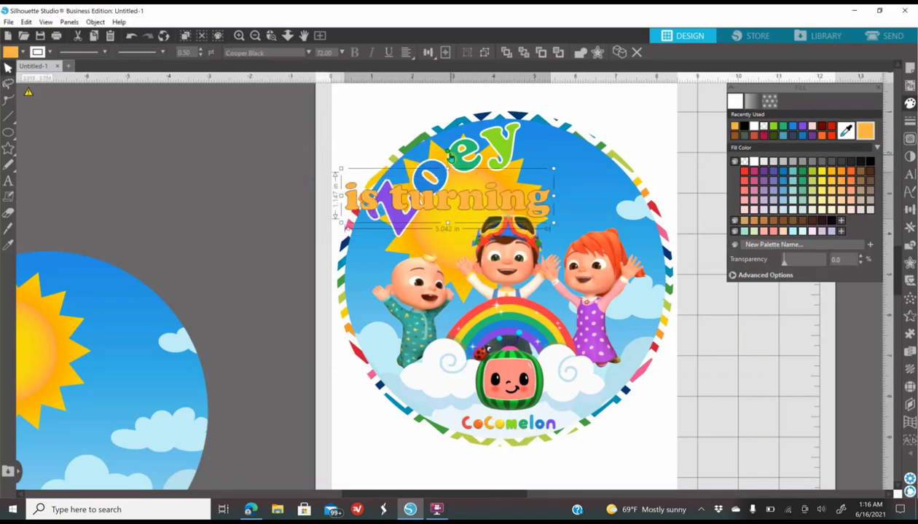
drag(448, 151, 459, 204)
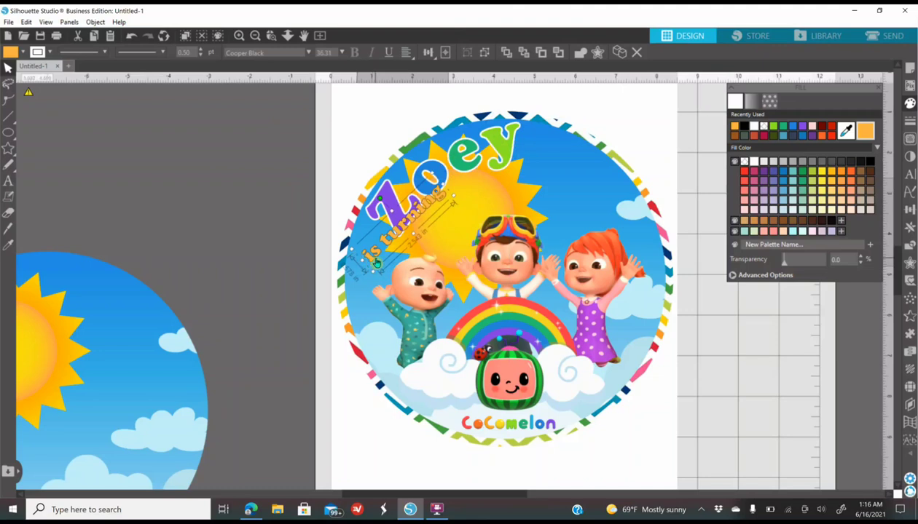
drag(374, 262, 420, 229)
- Refill "is turning" with a deeper orange sampled from the logo's first letters and adjust its position and tilt under the name
click(846, 130)
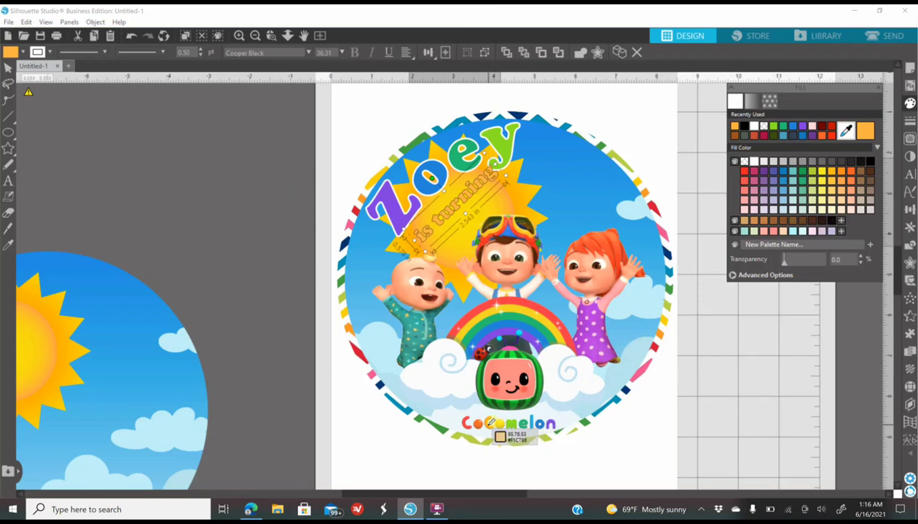
click(496, 429)
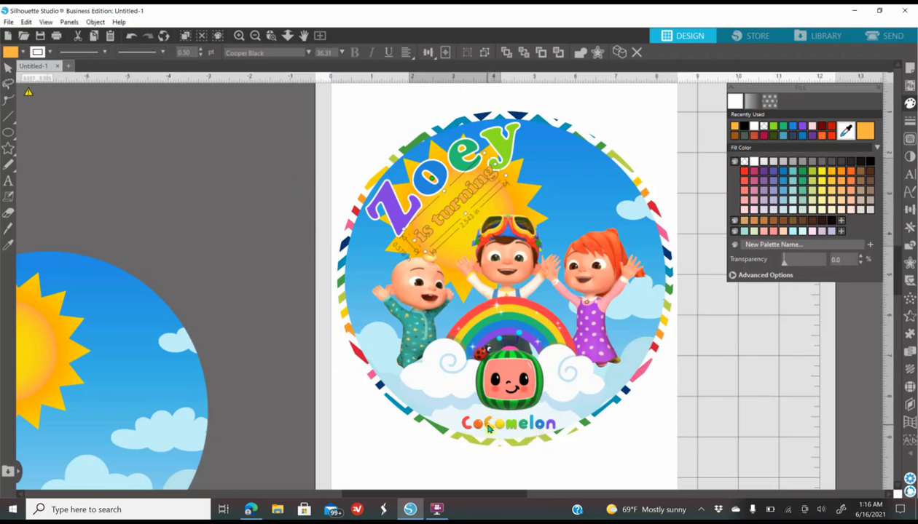
click(846, 130)
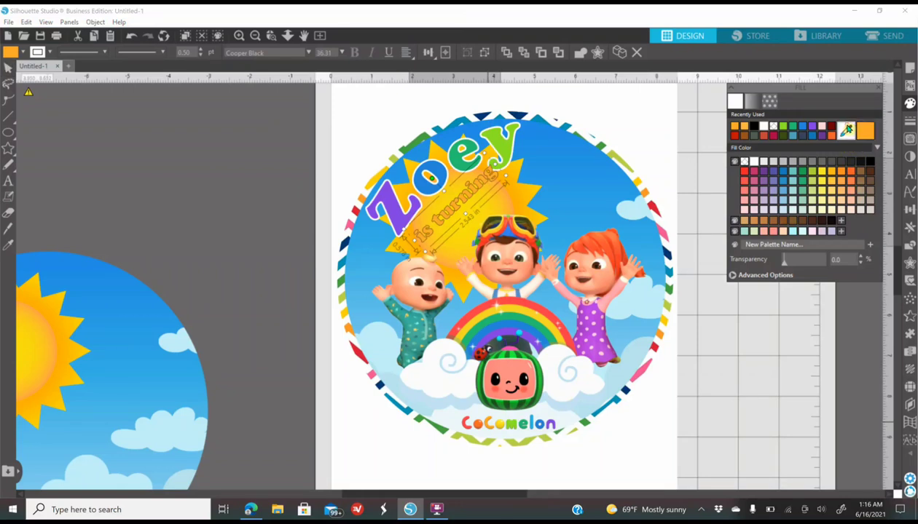
click(471, 421)
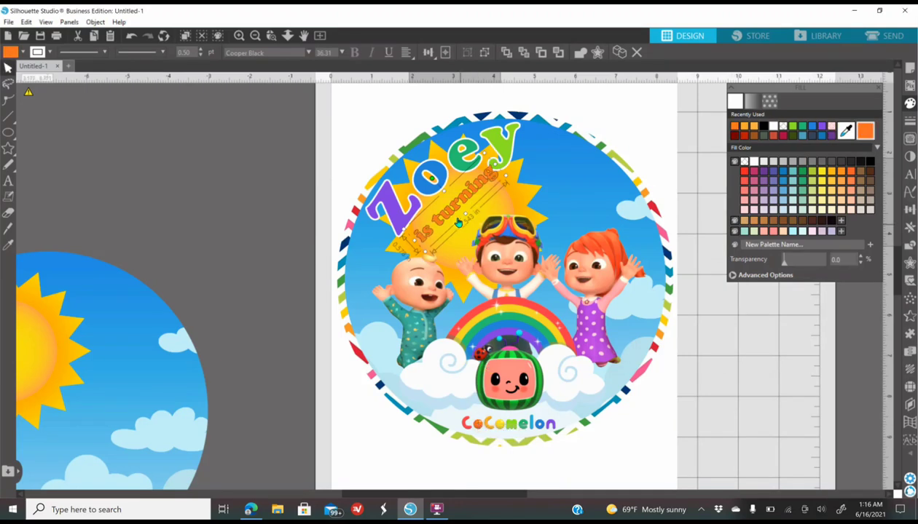
drag(449, 219, 429, 183)
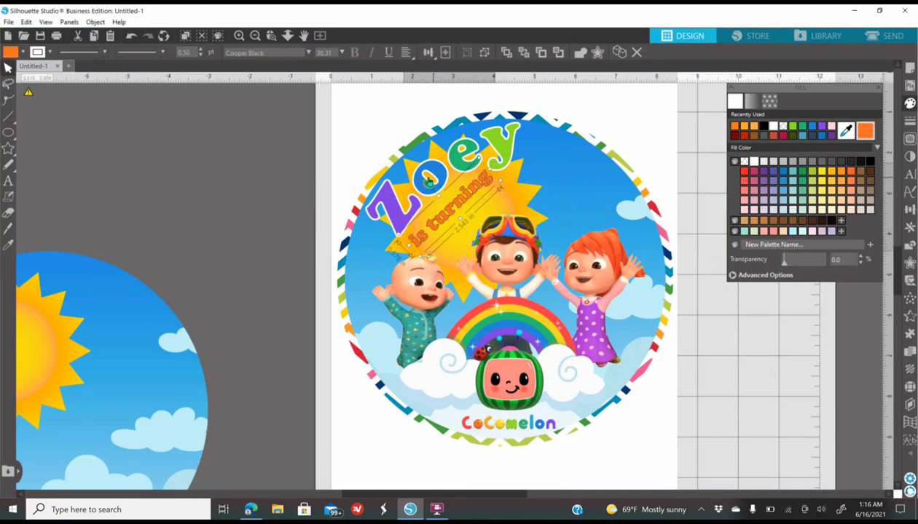
drag(428, 183, 456, 206)
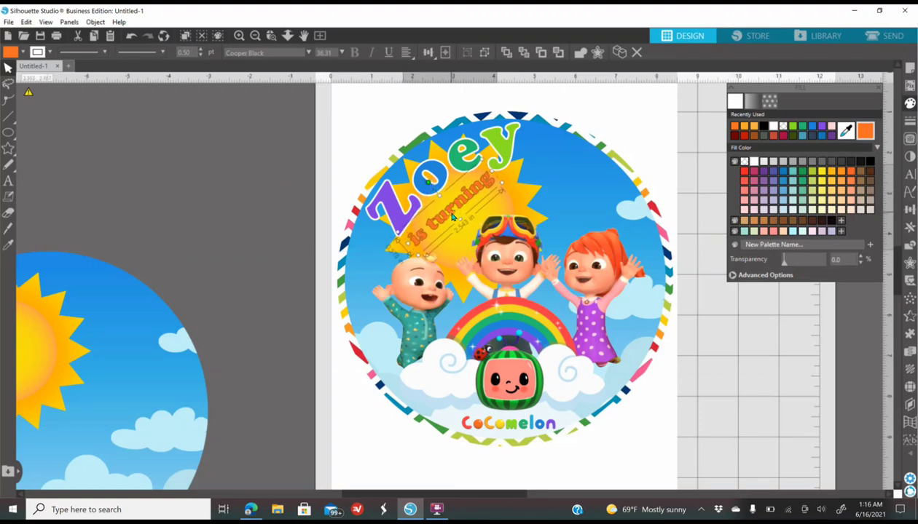
click(260, 197)
- Add the text "2" in Cooper Black at 72 pt on the empty area beside the plate
click(8, 148)
click(9, 180)
click(237, 180)
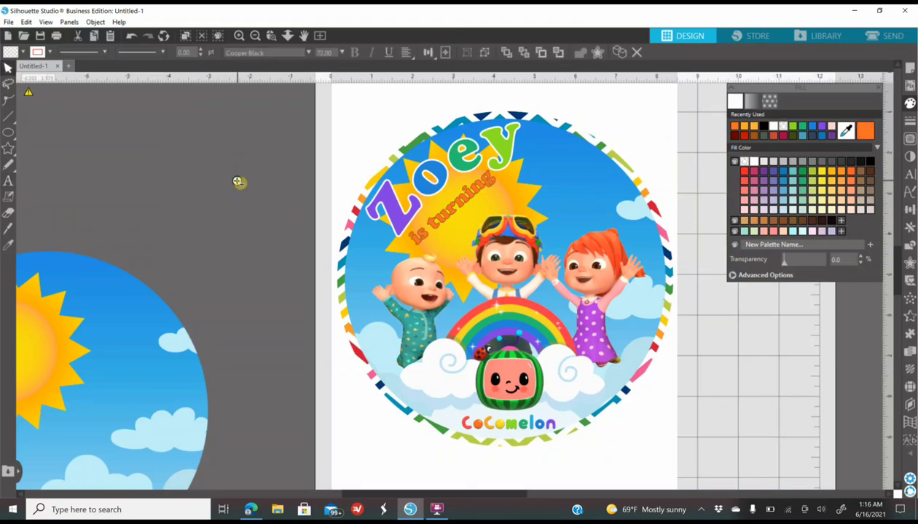
click(260, 176)
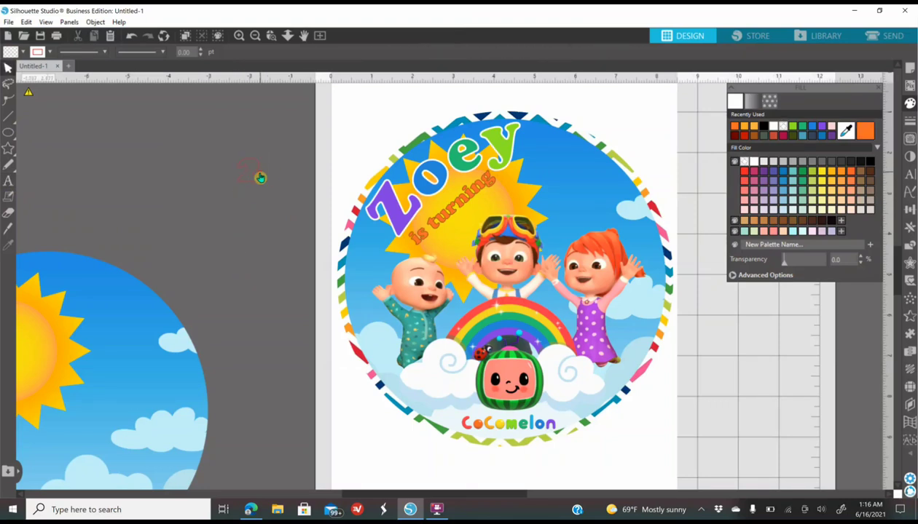
- Fill the 2 with yellow sampled from the CoComelon logo and enlarge it to about 1.8 in wide
click(844, 132)
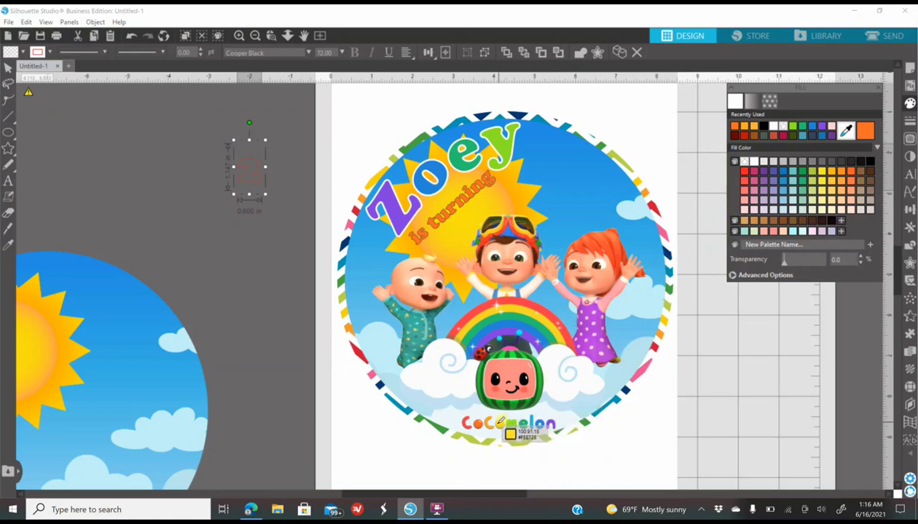
click(510, 425)
drag(267, 197, 284, 300)
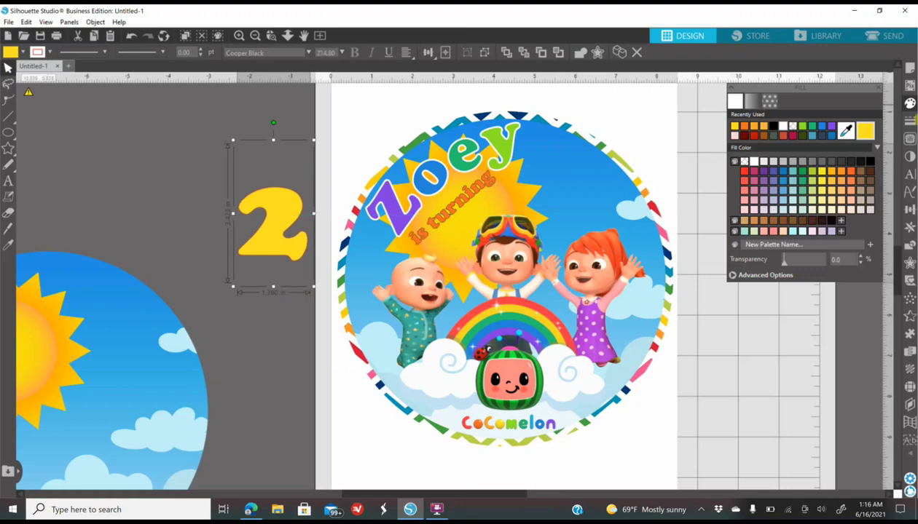
- Give the 2 a 3 pt white outline and place it on the plate's sky, beside the sun
click(910, 121)
click(792, 150)
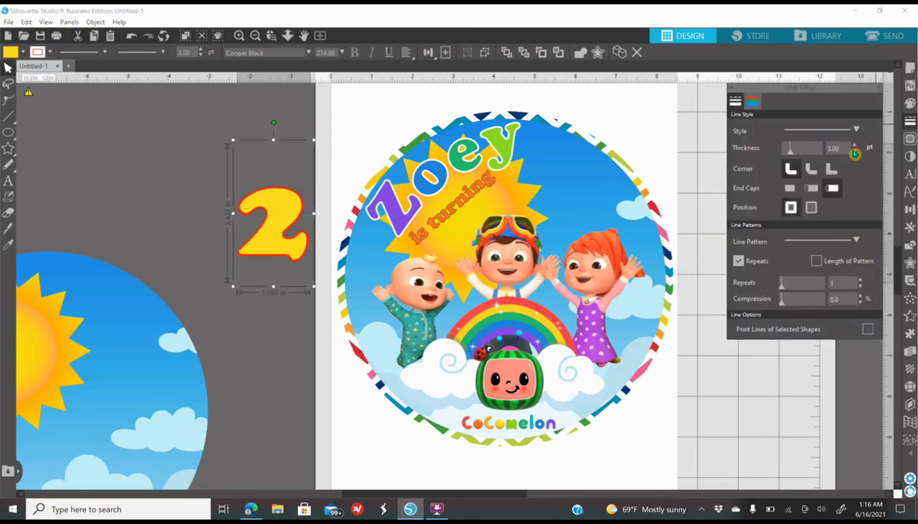
click(758, 103)
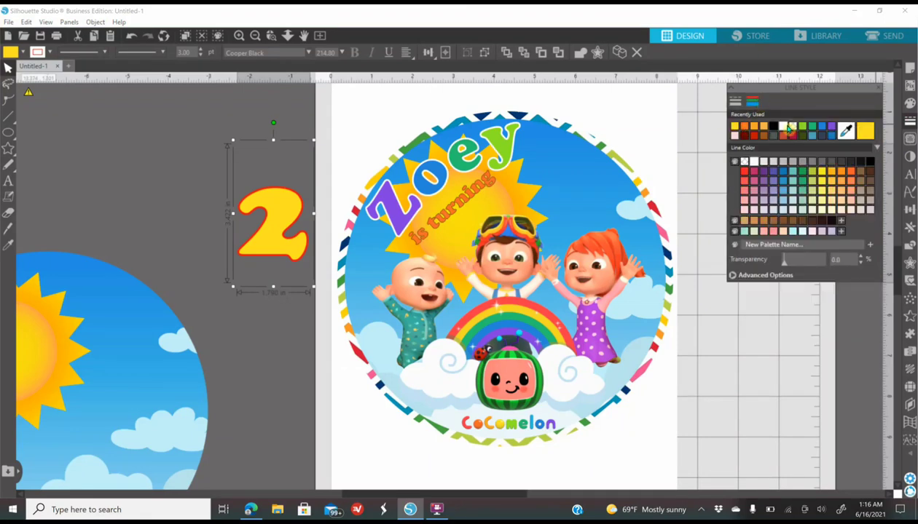
click(790, 128)
drag(301, 233, 596, 209)
click(239, 220)
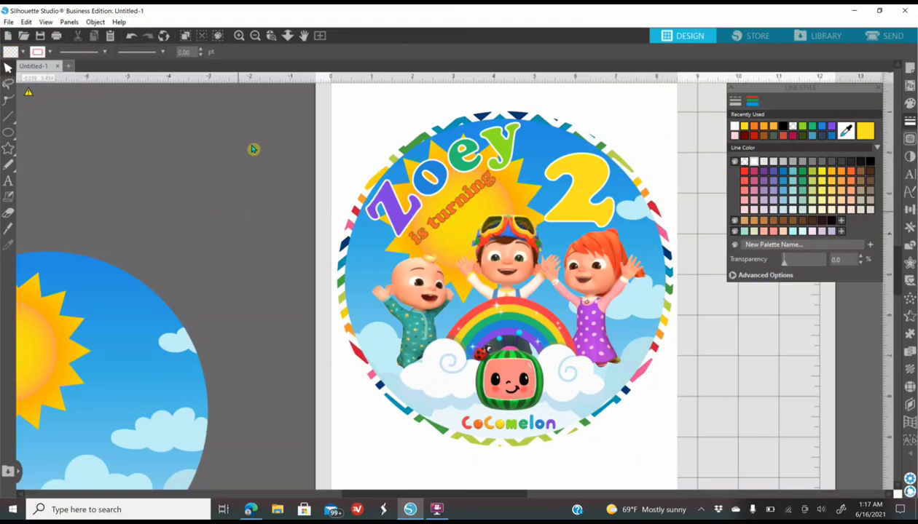
- Group all the plate elements together and delete the leftover sun-and-sky circle beside the page
click(405, 140)
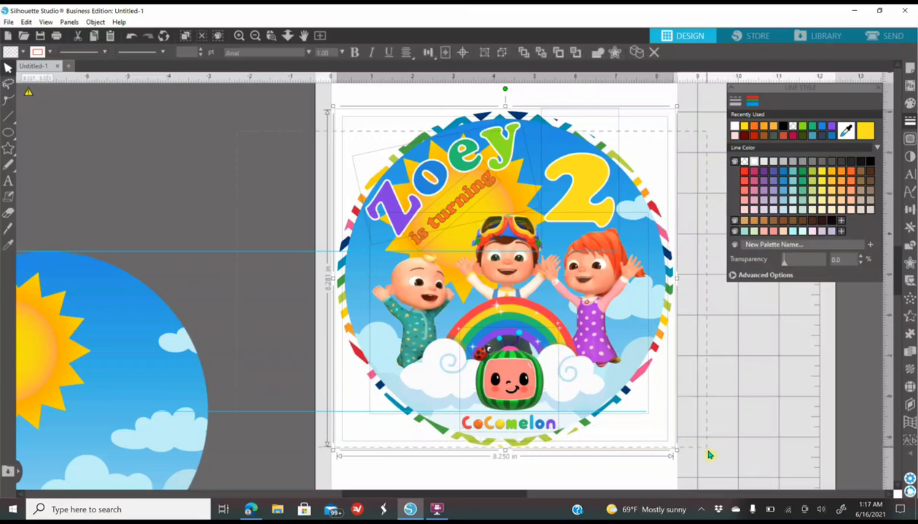
right_click(617, 316)
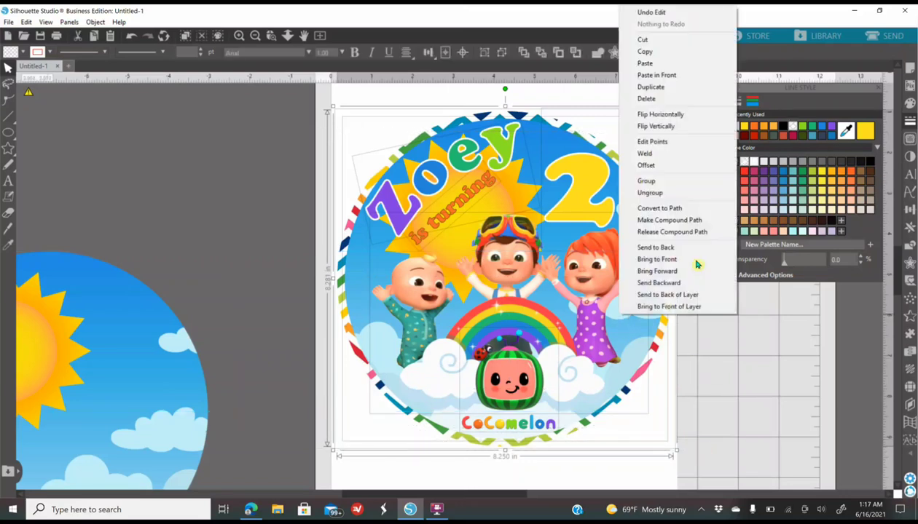
click(647, 181)
click(124, 340)
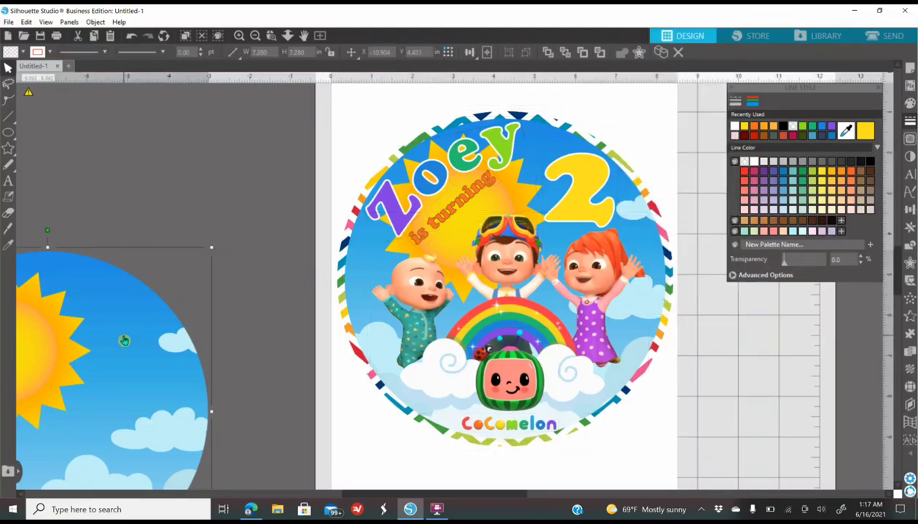
key(Delete)
- Center the grouped plate design on the page
click(449, 314)
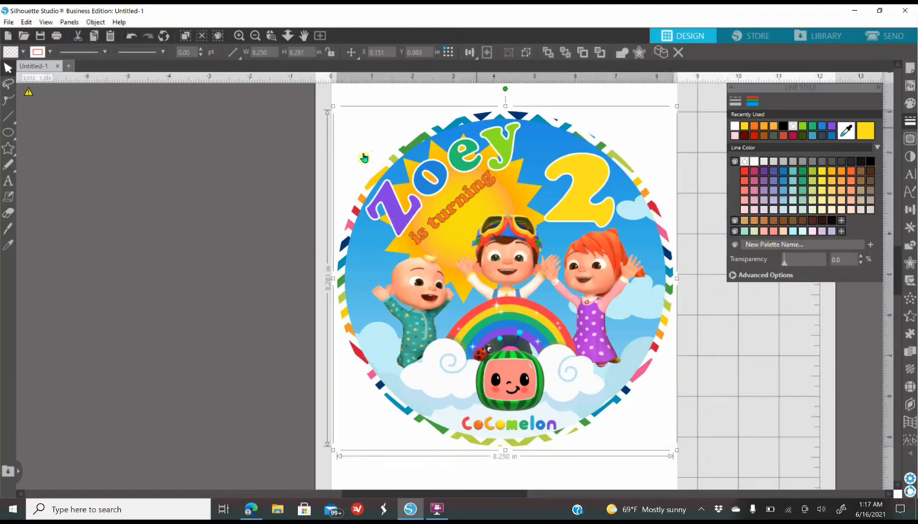
click(905, 208)
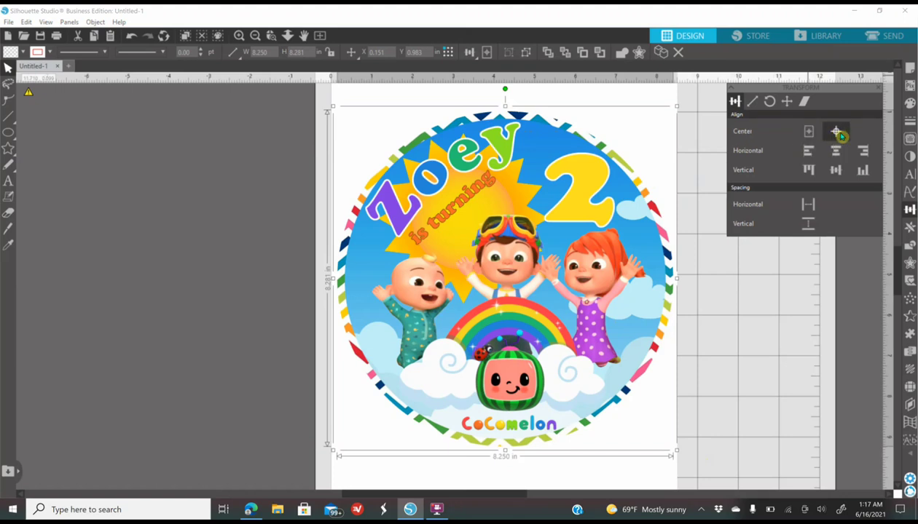
click(810, 134)
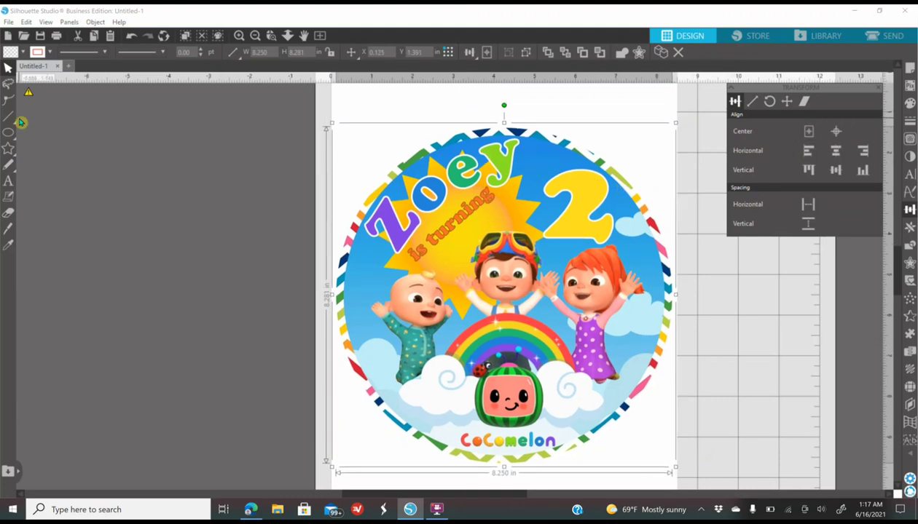
mouse_move(9, 116)
click(209, 132)
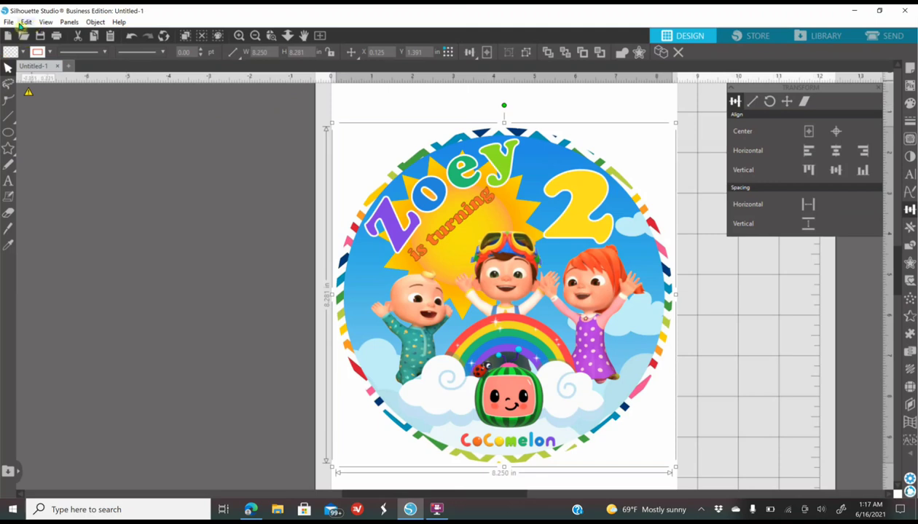
- Set up a PNG export of the plate to the cocomelon folder on the hard drive, but cancel it at the bitmap settings
click(16, 24)
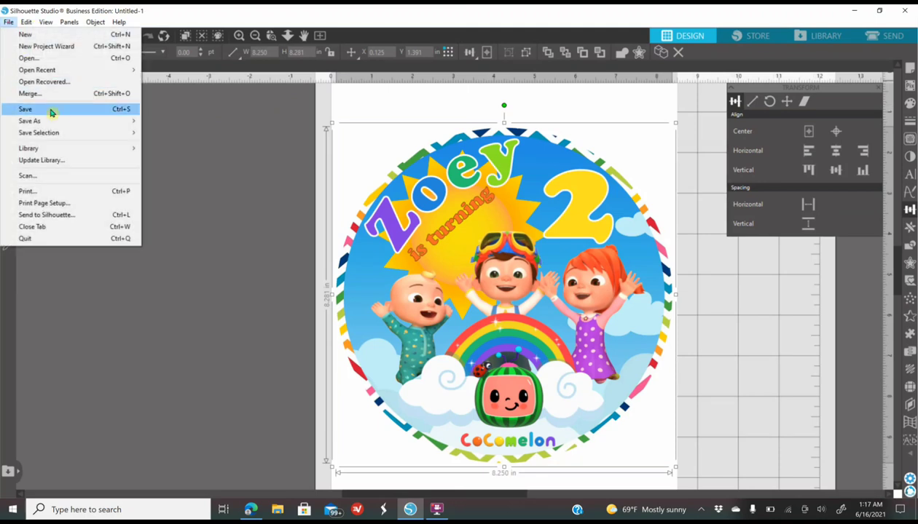
mouse_move(75, 120)
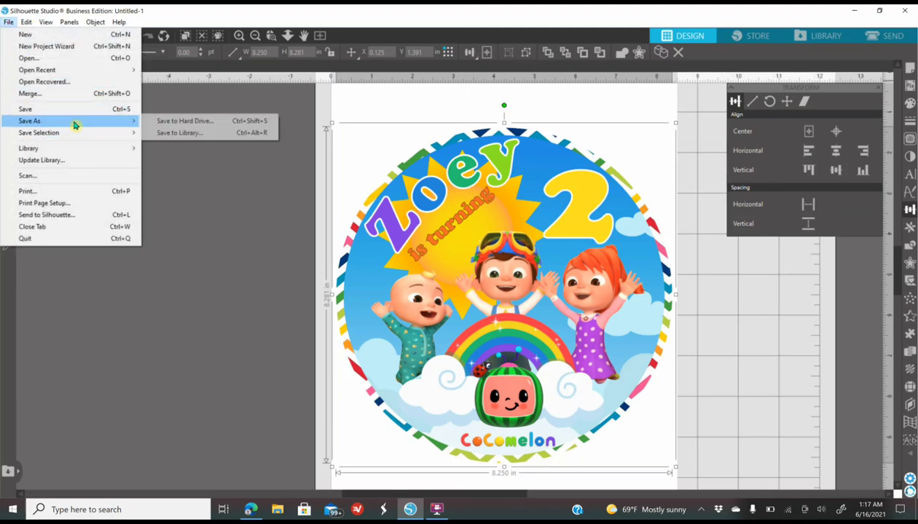
click(187, 122)
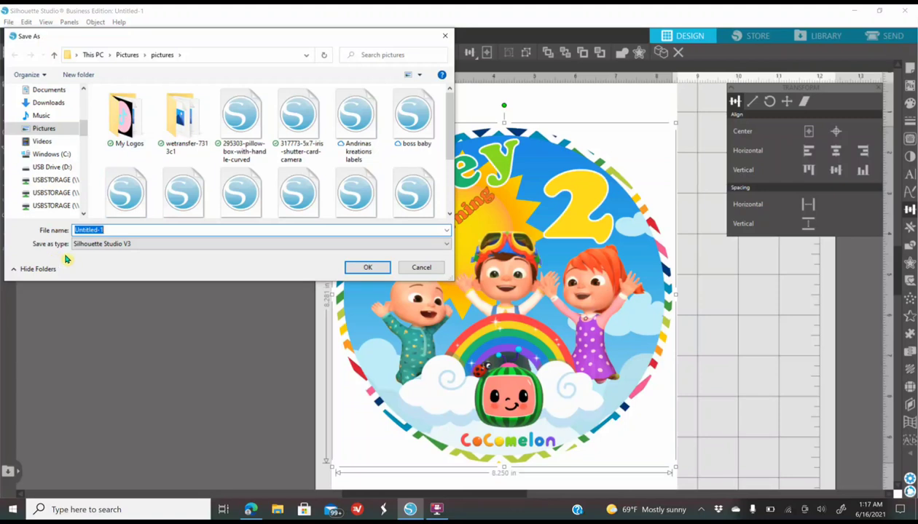
click(97, 247)
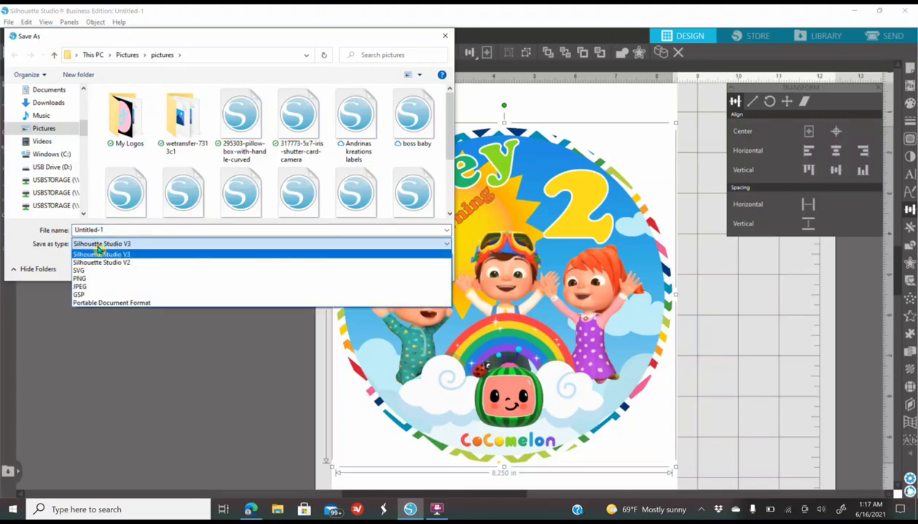
click(81, 278)
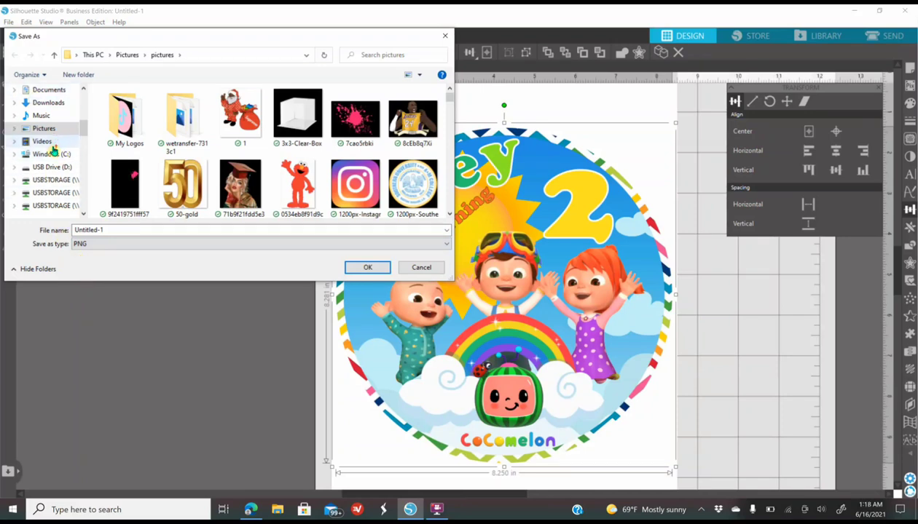
scroll(54, 145, up, 3)
scroll(53, 147, up, 3)
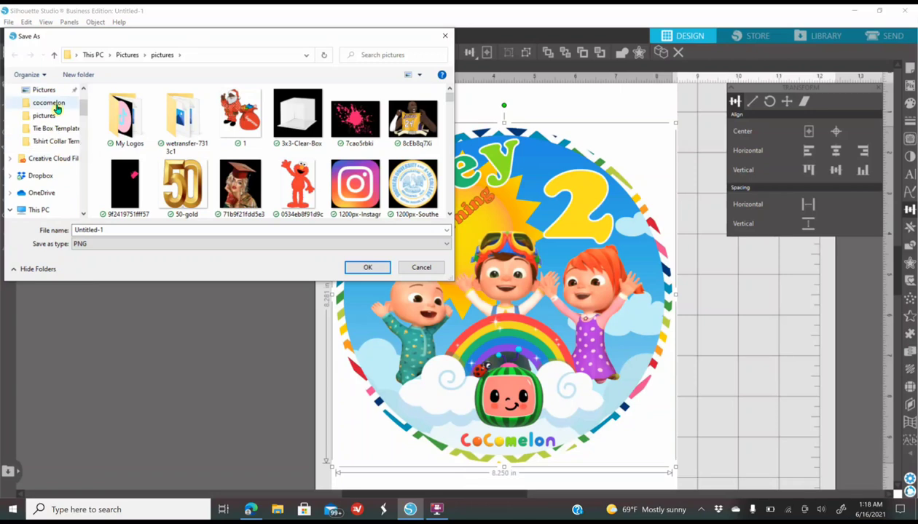
click(48, 103)
click(113, 230)
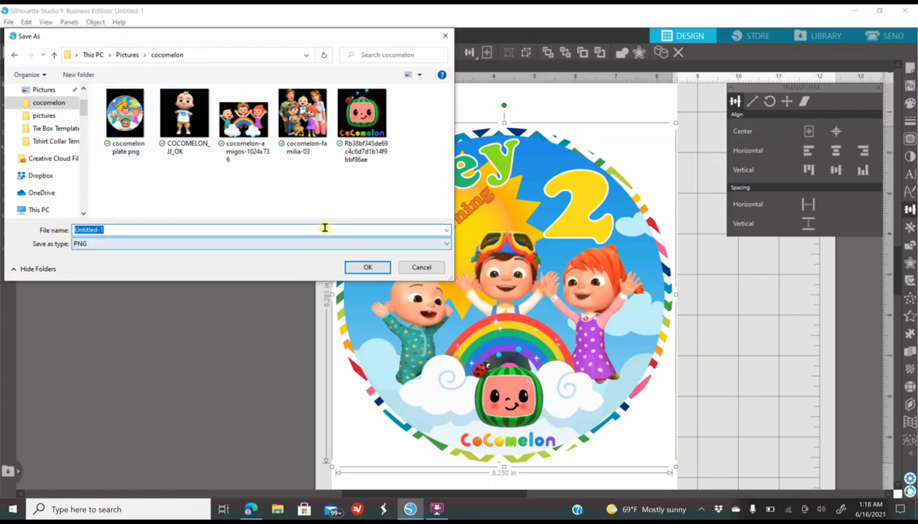
click(364, 268)
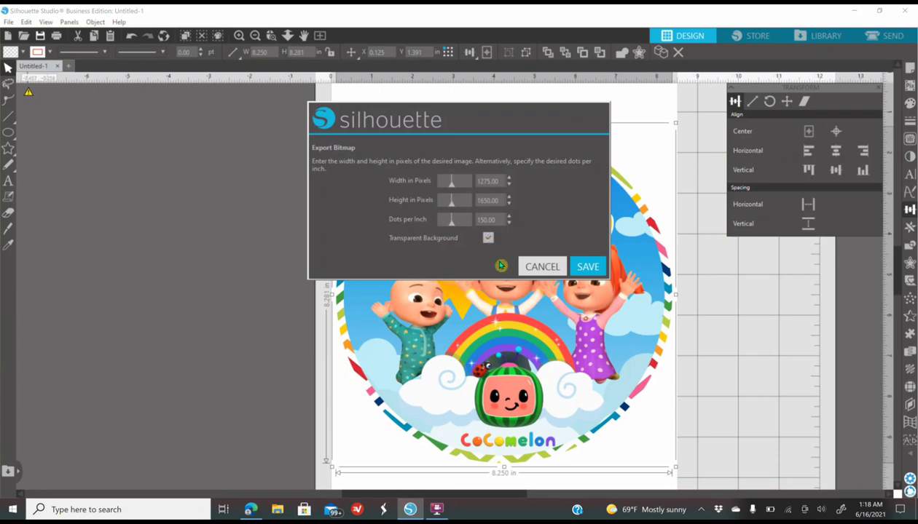
click(543, 266)
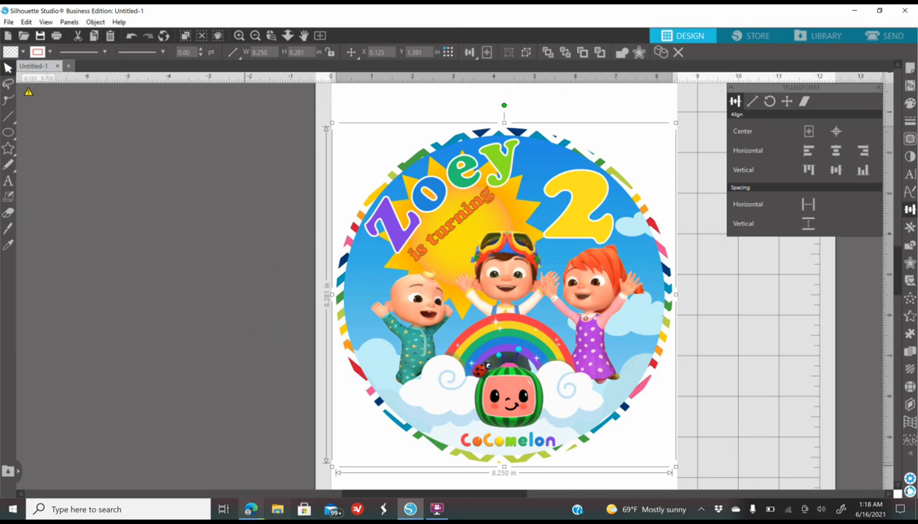
- Switch to the Edge browser and search the web for shindigz in a new tab
click(256, 510)
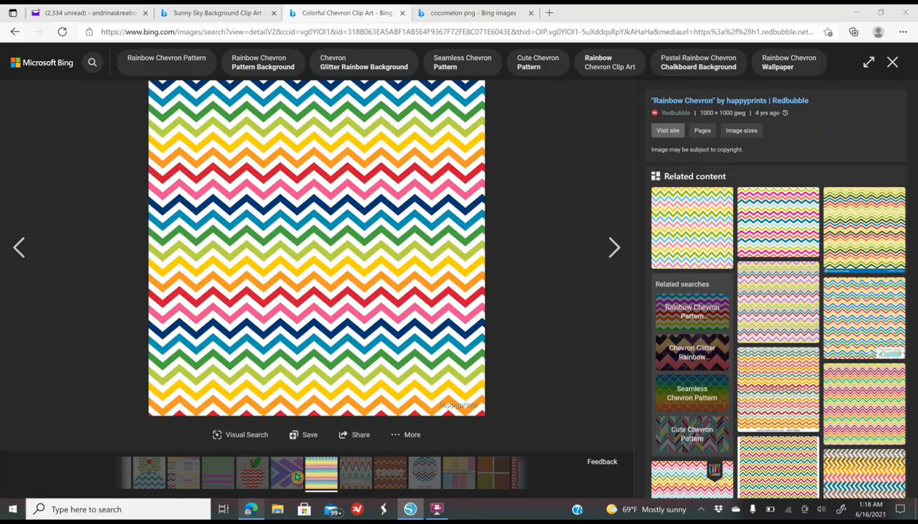
click(549, 13)
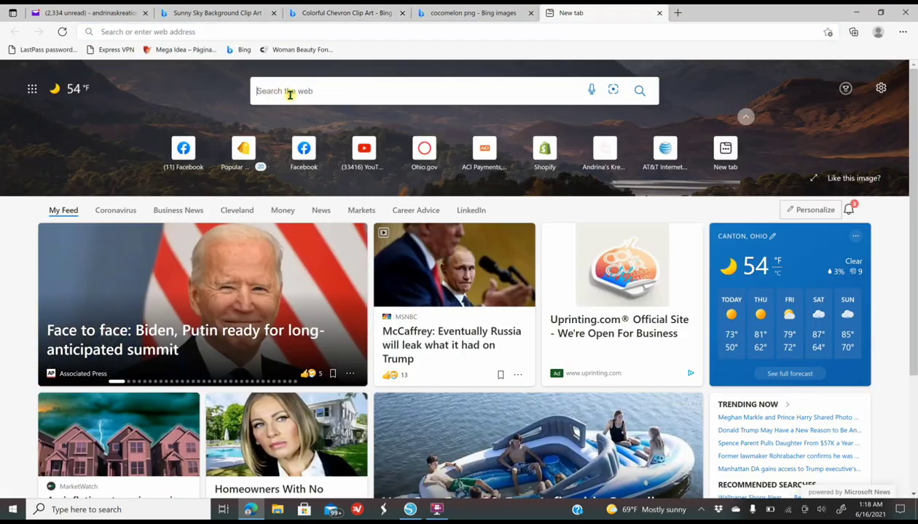
click(289, 92)
text(shing)
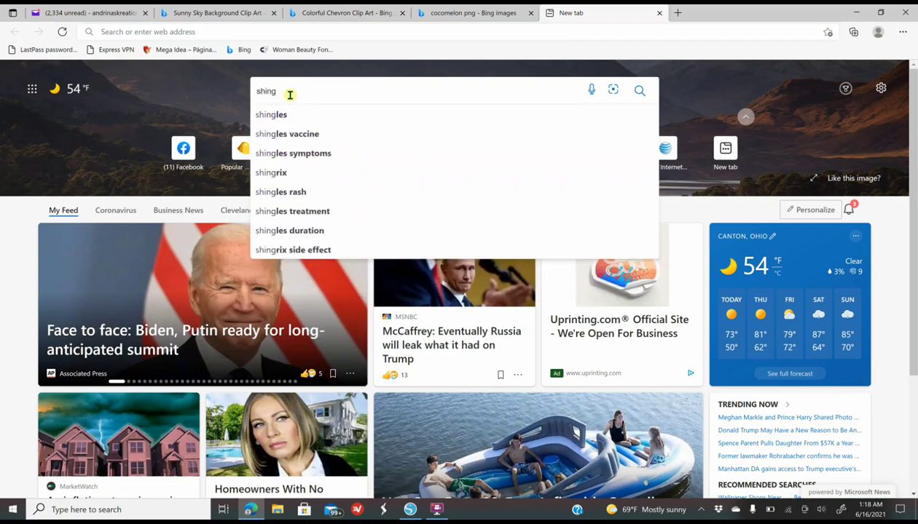
text(di)
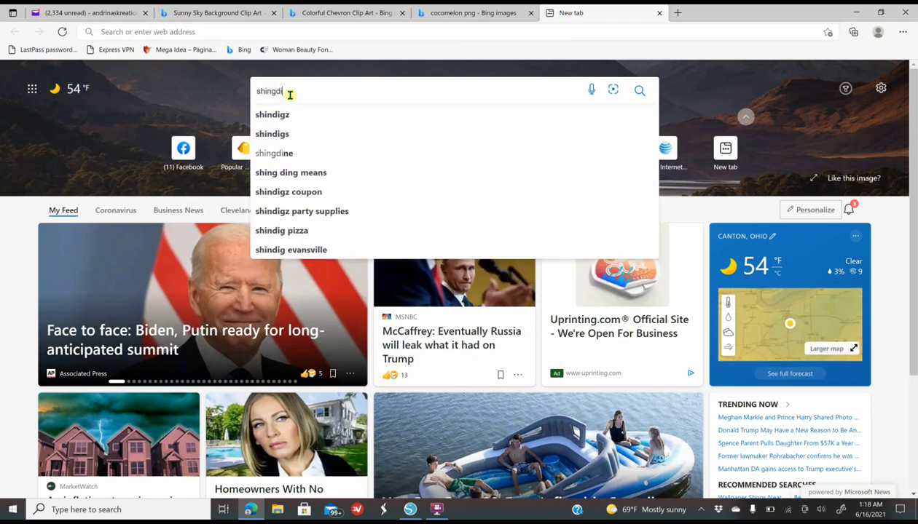
text(gz)
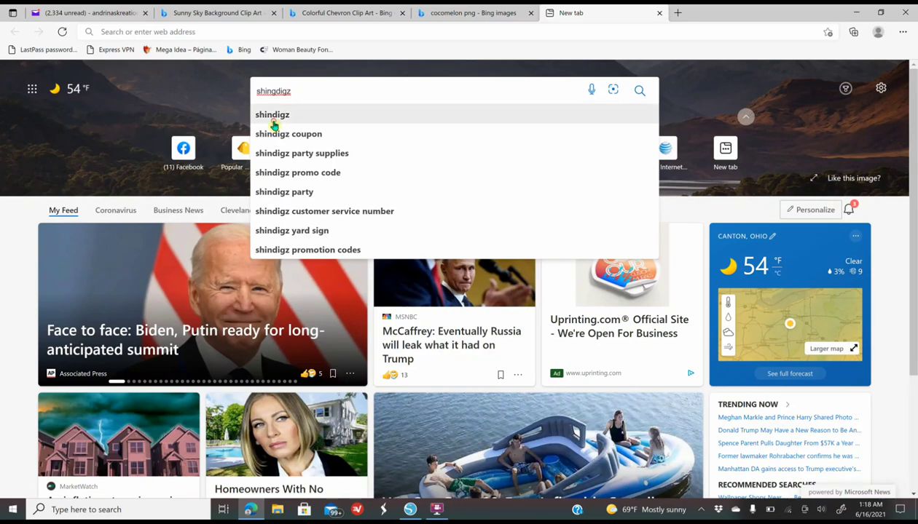
click(272, 116)
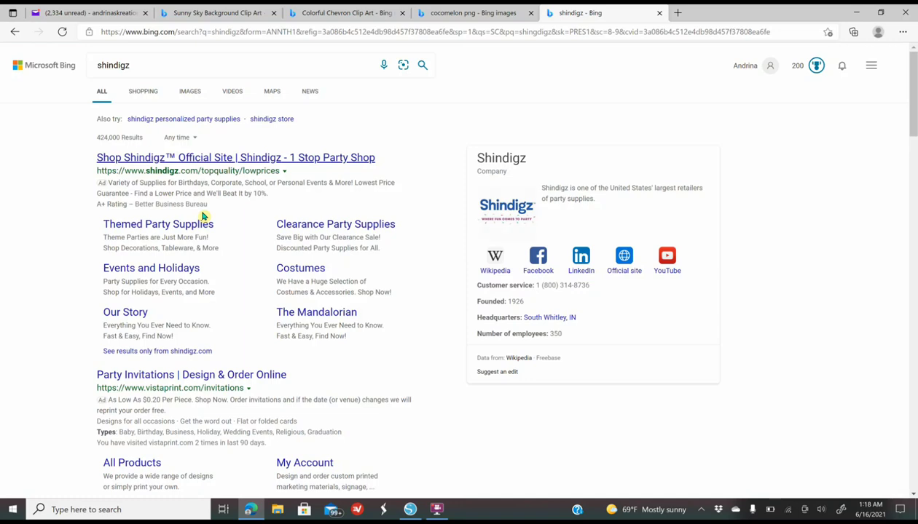
- Open the official Shindigz shop's Personalized Tableware collection and dismiss the sign-up offer
click(201, 157)
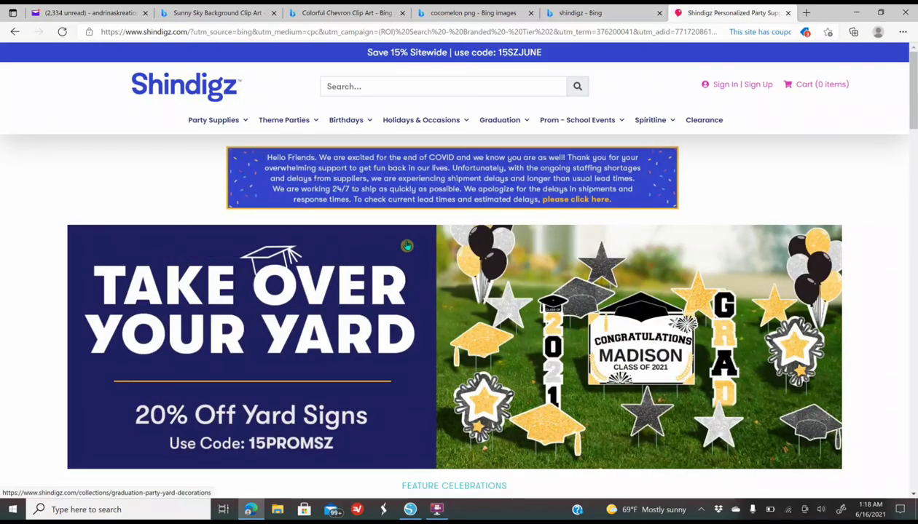
scroll(452, 324, down, 2)
scroll(456, 329, down, 1)
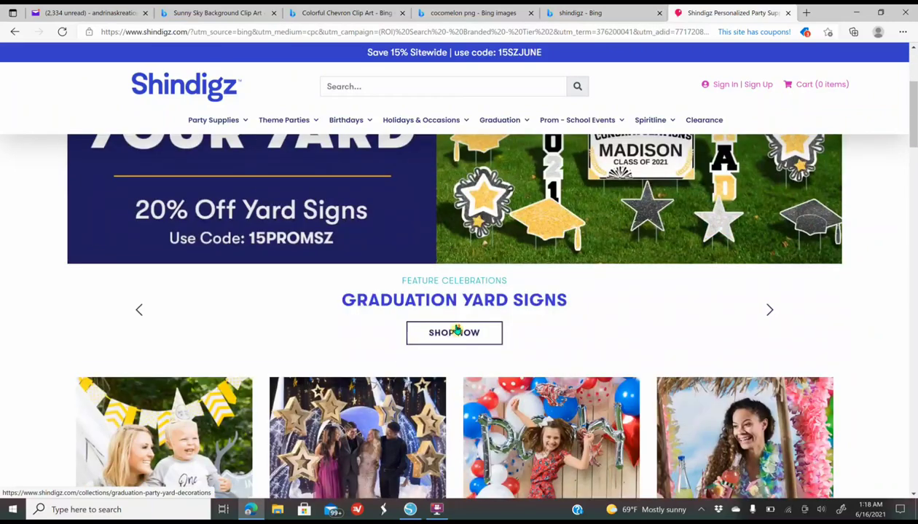
scroll(456, 330, up, 3)
mouse_move(242, 127)
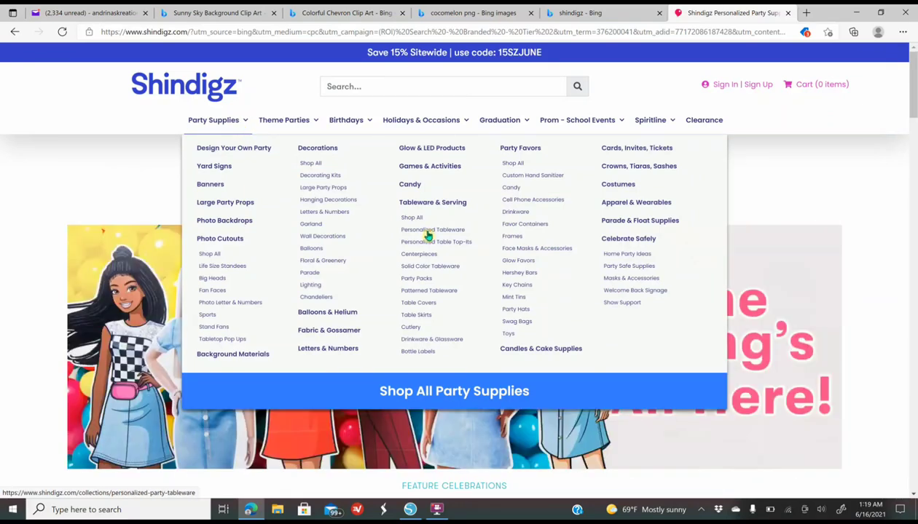
click(426, 232)
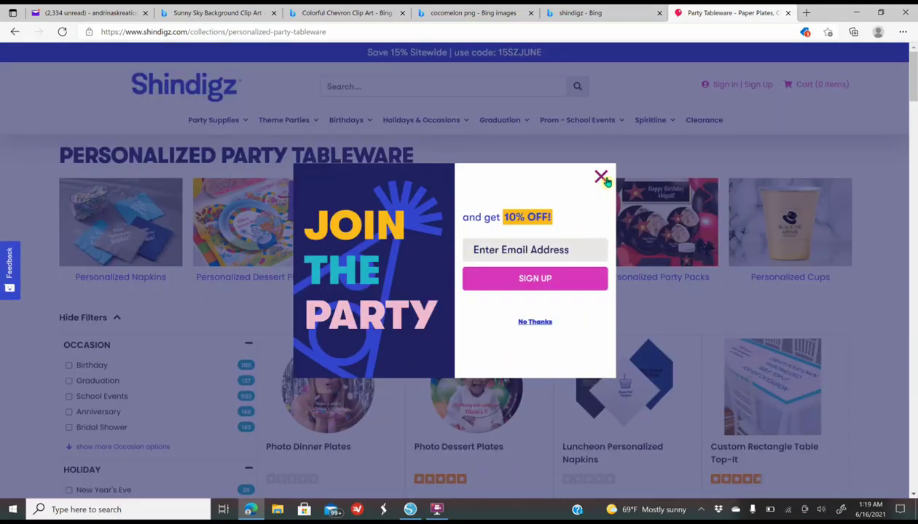
click(602, 179)
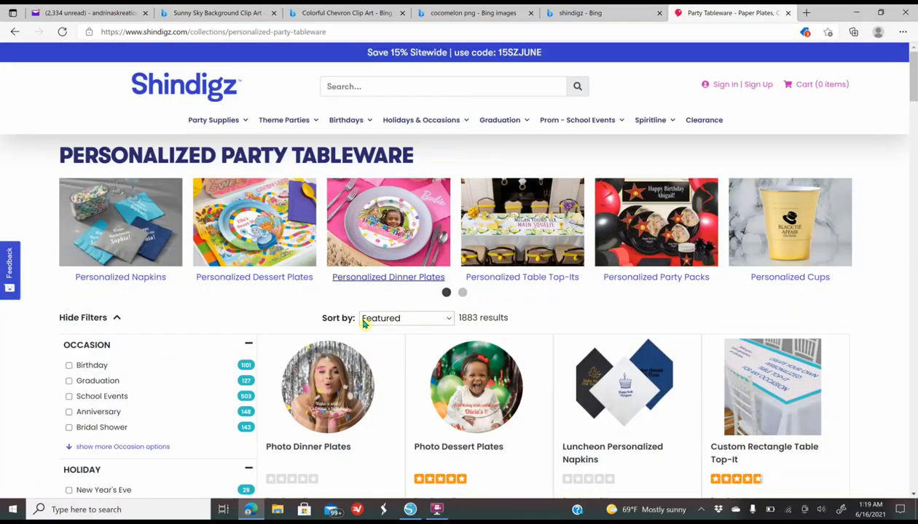
- Open the Photo Dinner Plates product and choose the pkg/48 package size
scroll(363, 373, down, 3)
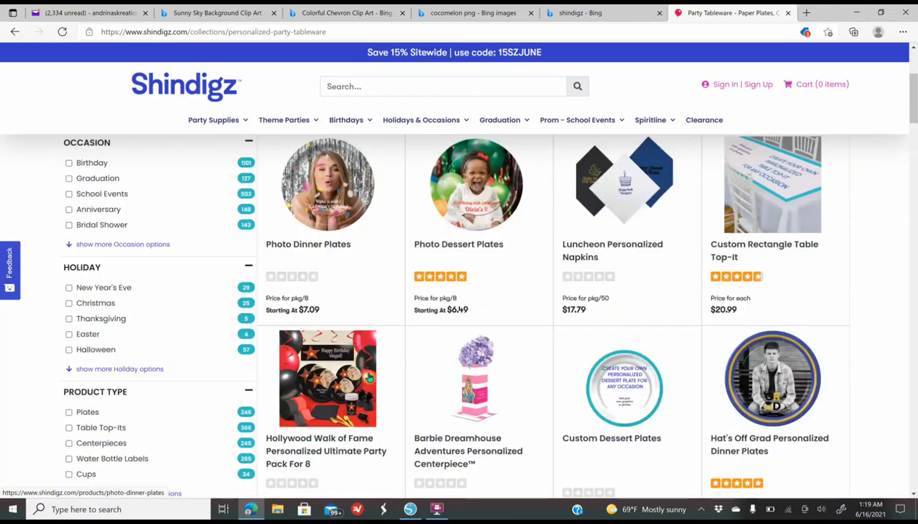
scroll(369, 378, up, 2)
click(348, 348)
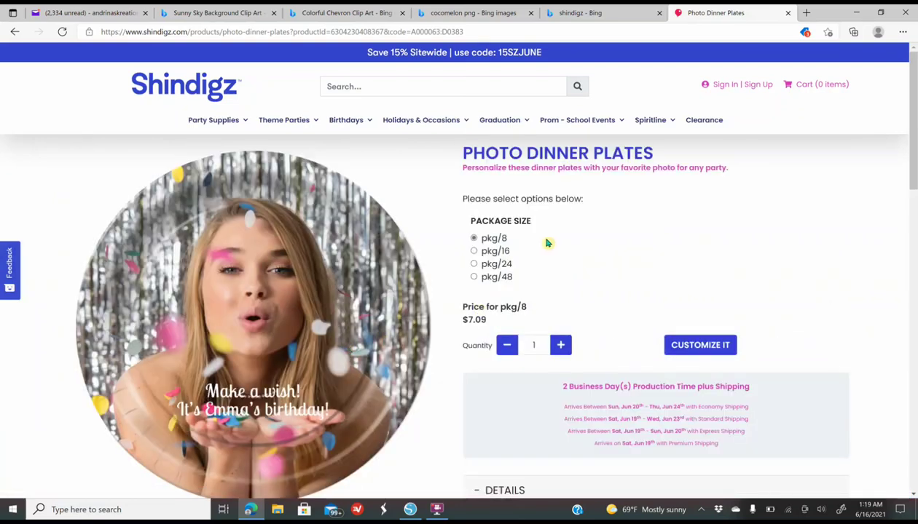
click(473, 291)
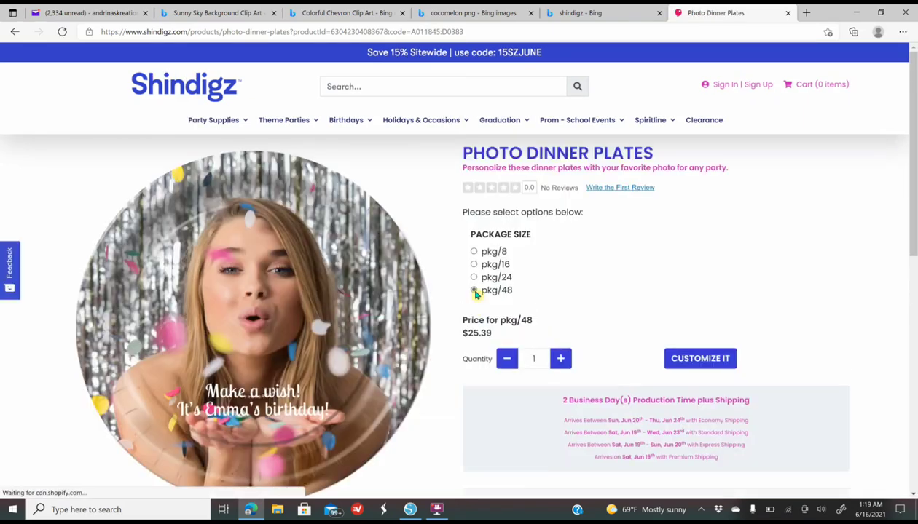
- Open the plate customizer, start the design over, and remove the placeholder text line from the plate
click(684, 360)
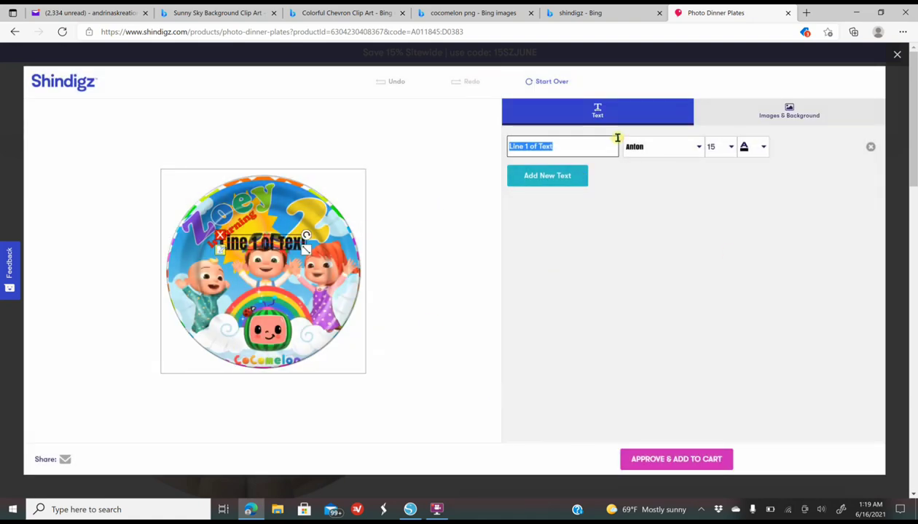
click(548, 84)
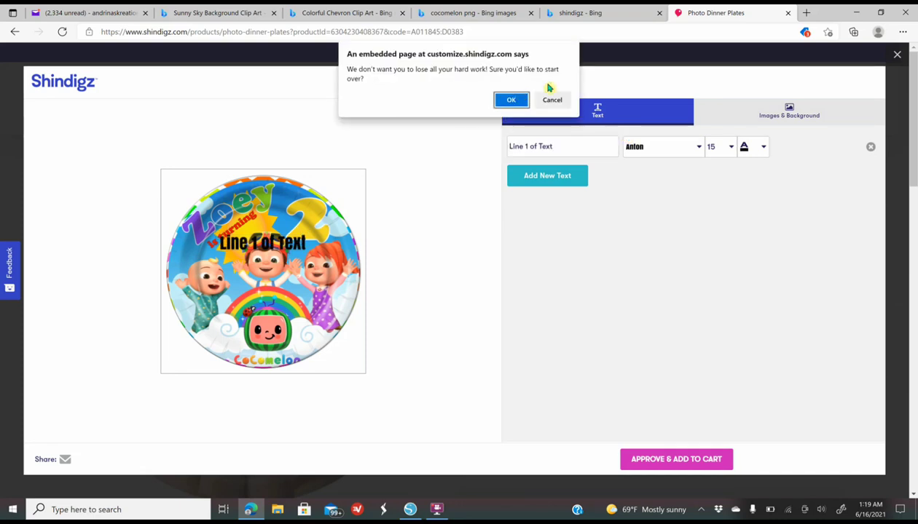
click(511, 101)
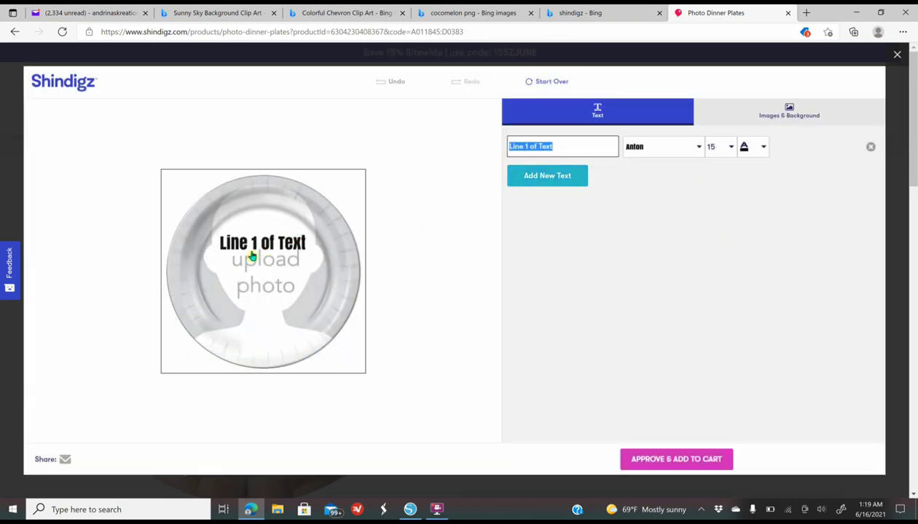
click(224, 243)
click(220, 235)
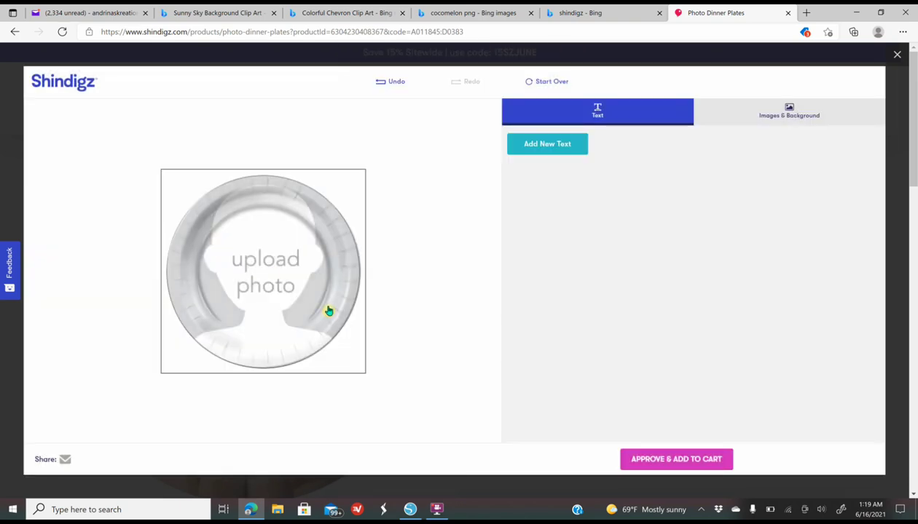
- Upload cocomelon plate png from the cocomelon folder as the plate's photo, accepting the rights release
click(796, 120)
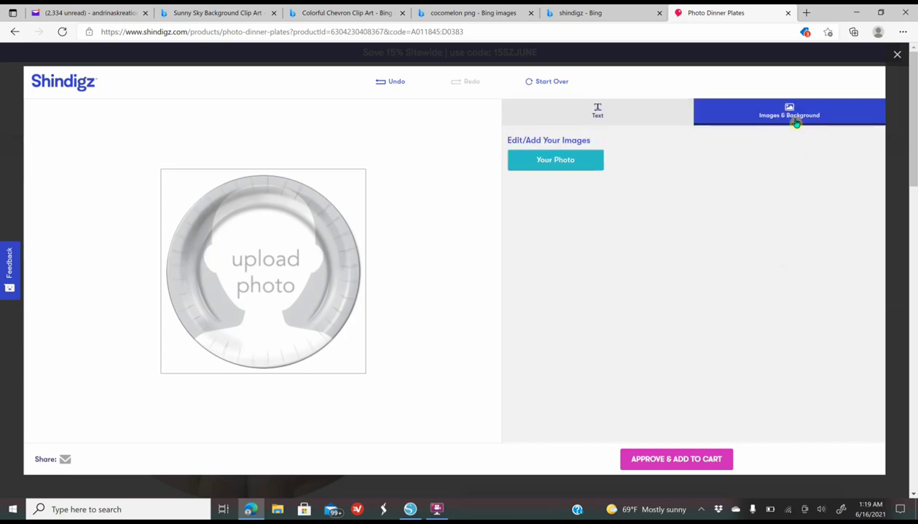
click(540, 164)
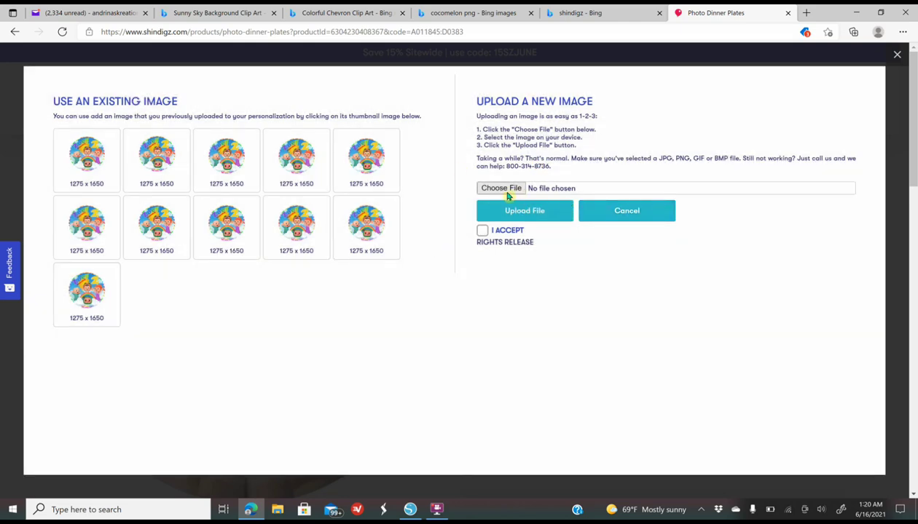
click(505, 190)
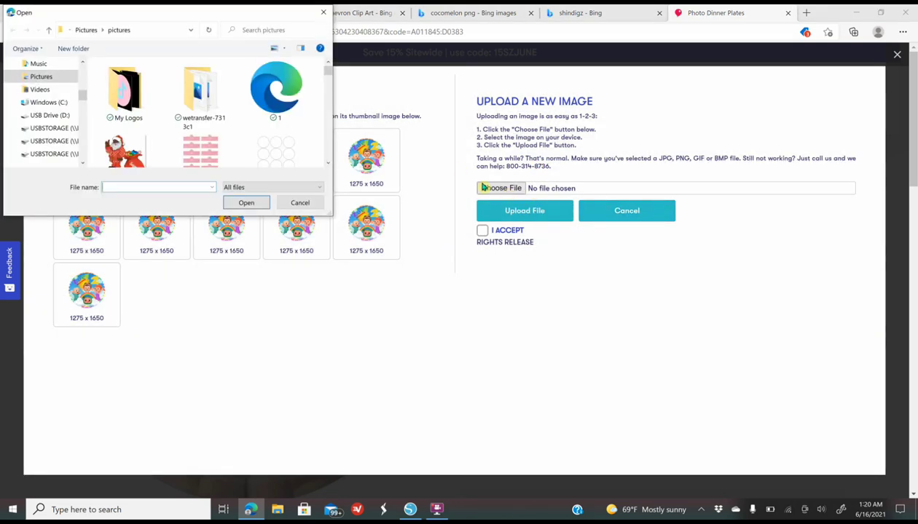
scroll(55, 120, up, 3)
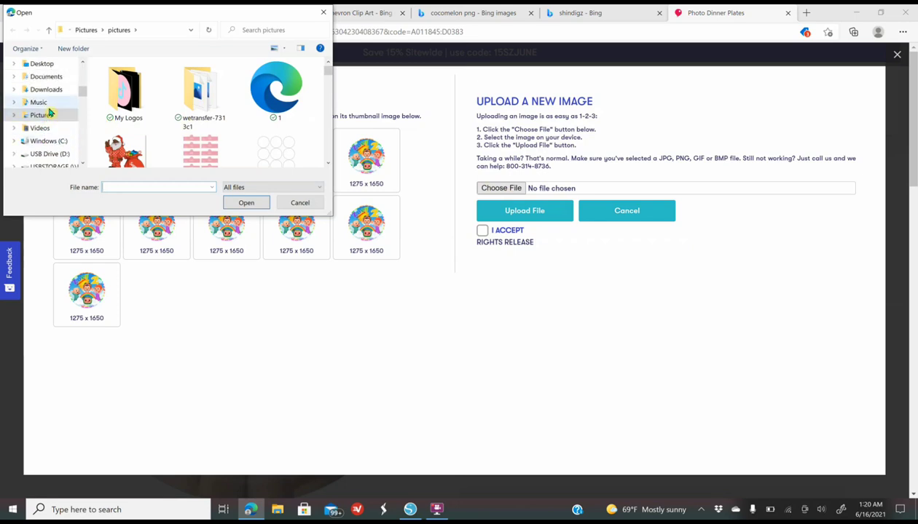
scroll(50, 112, up, 10)
click(46, 89)
click(125, 91)
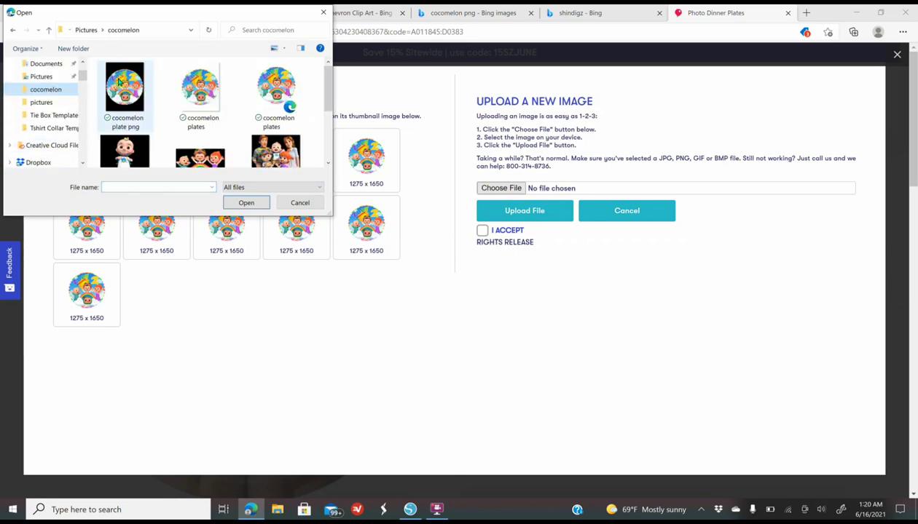
click(245, 207)
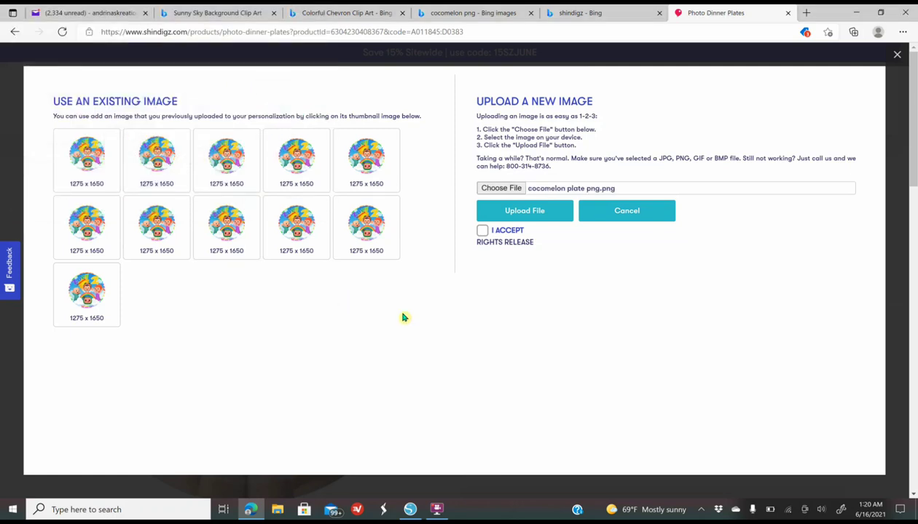
click(482, 232)
click(545, 217)
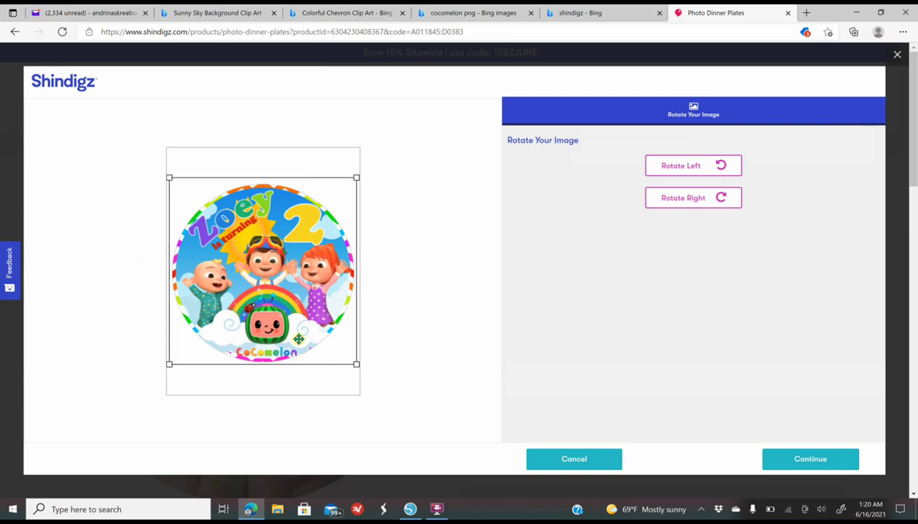
- Adjust the crop frame vertically so it encloses the whole circular design, and apply it to the plate
drag(305, 333, 309, 339)
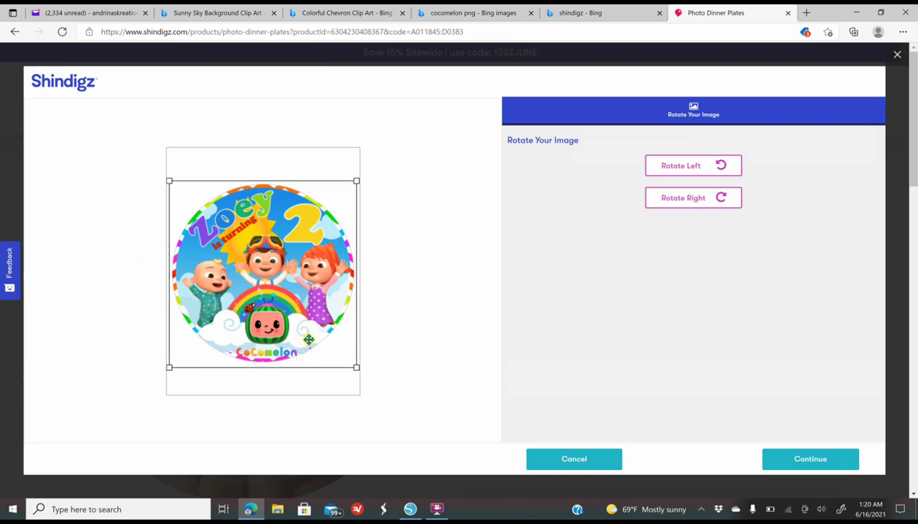
drag(309, 340, 308, 338)
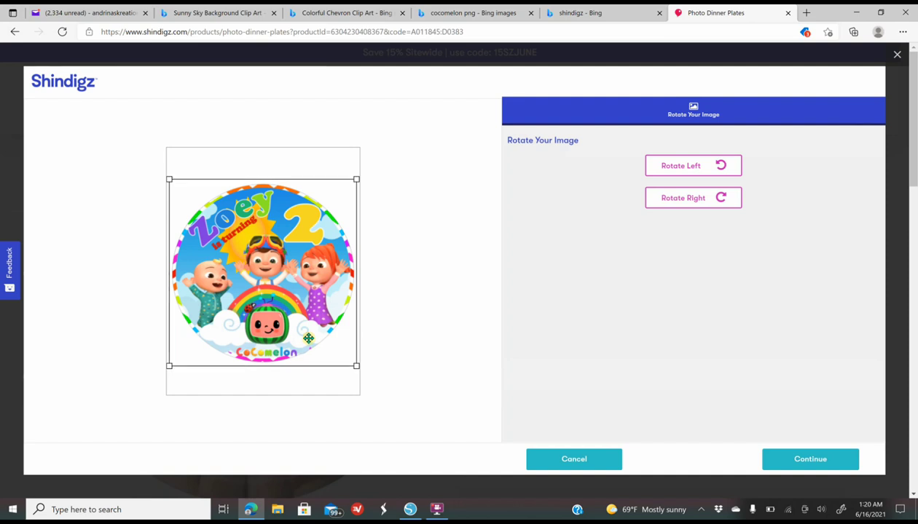
click(809, 461)
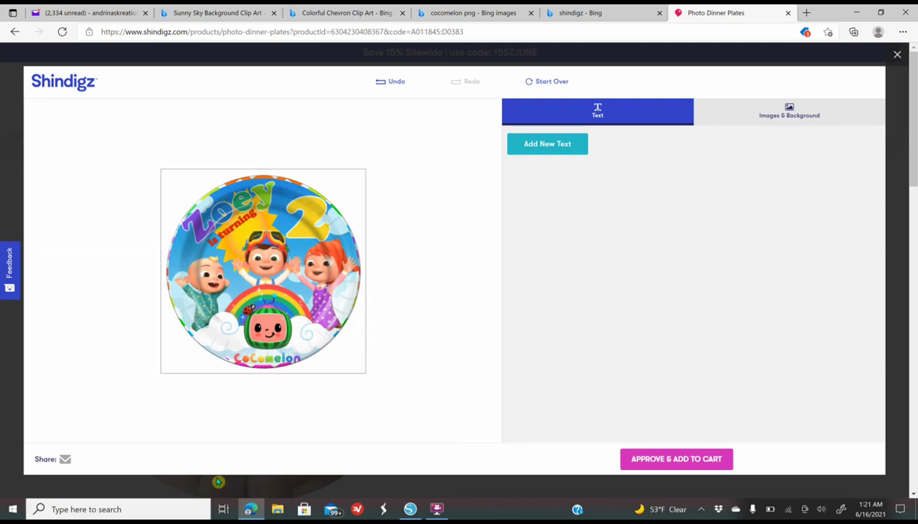
click(119, 510)
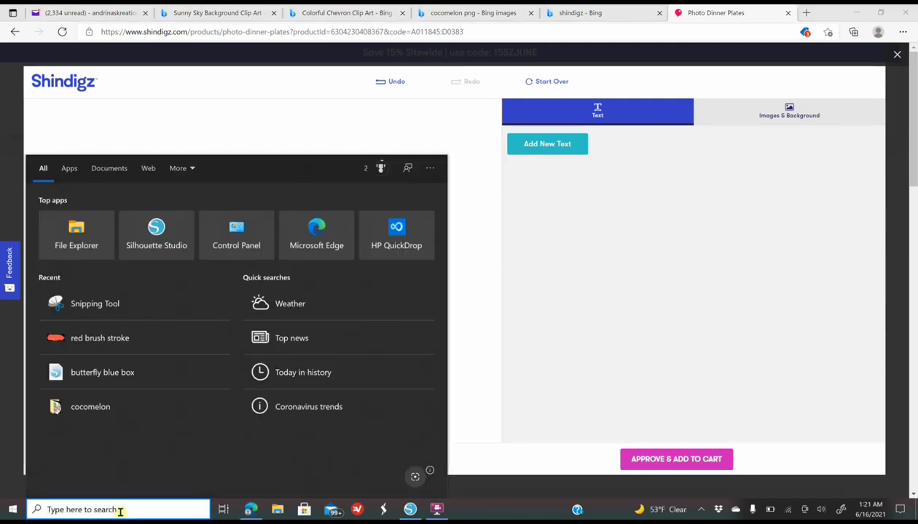
text(snip)
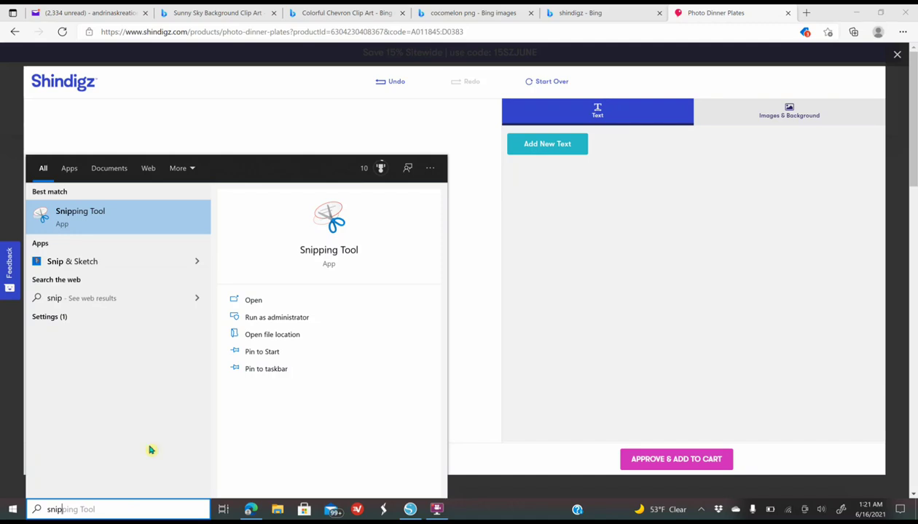
click(267, 302)
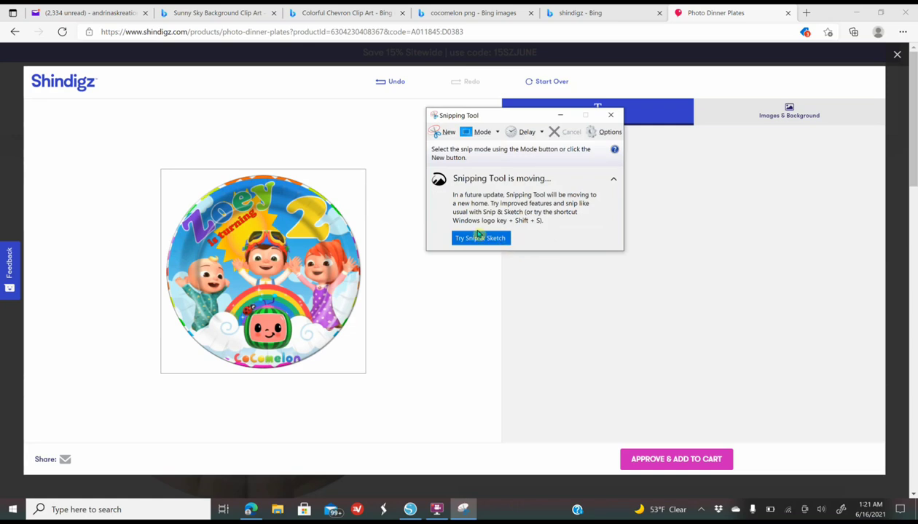
click(616, 123)
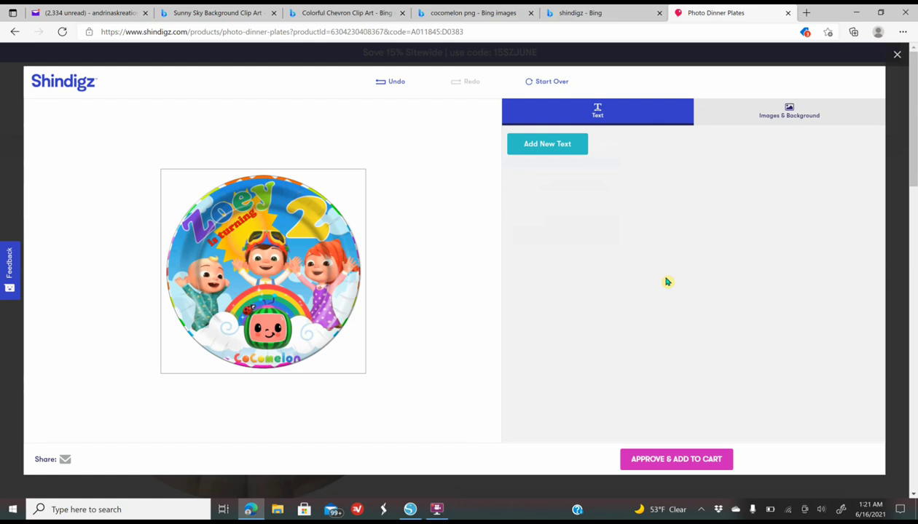
- Capture a rectangular snip of the plate preview and open it in Snip & Sketch
key(super+shift+s)
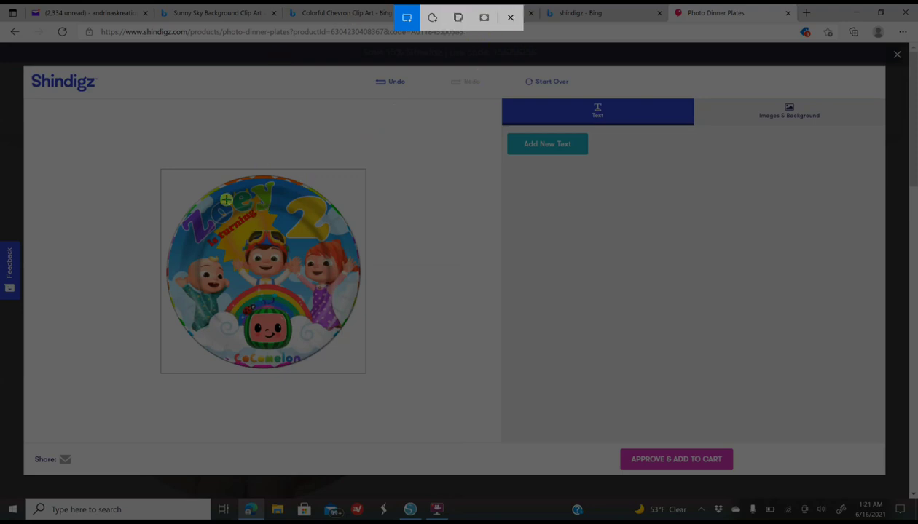
mouse_move(161, 169)
mouse_down()
mouse_move(335, 199)
mouse_move(360, 231)
mouse_move(364, 374)
mouse_up()
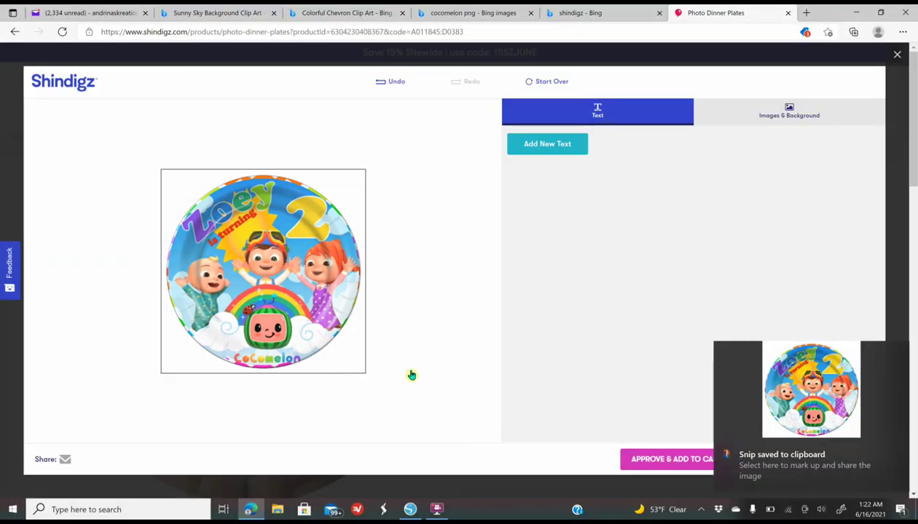
click(825, 380)
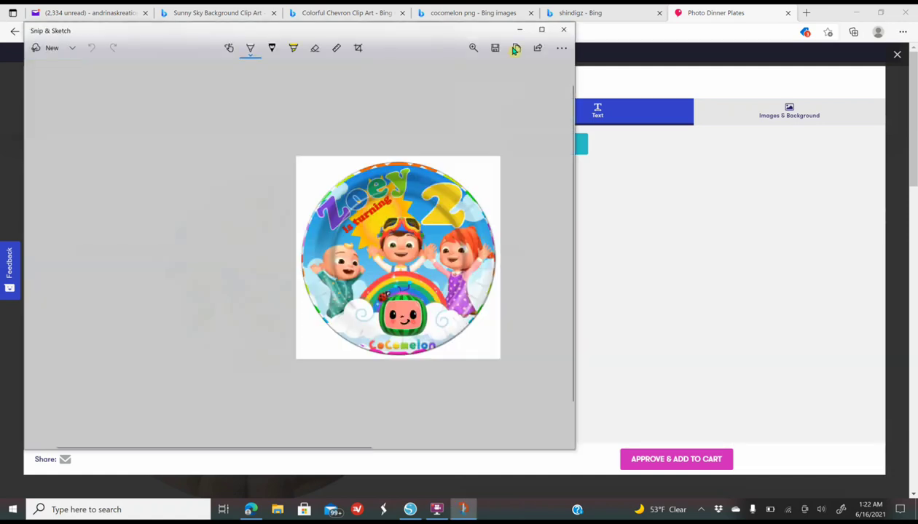
- Save the snip as a PNG named plate mockup in the cocomelon folder and close Snip & Sketch
click(562, 47)
click(446, 68)
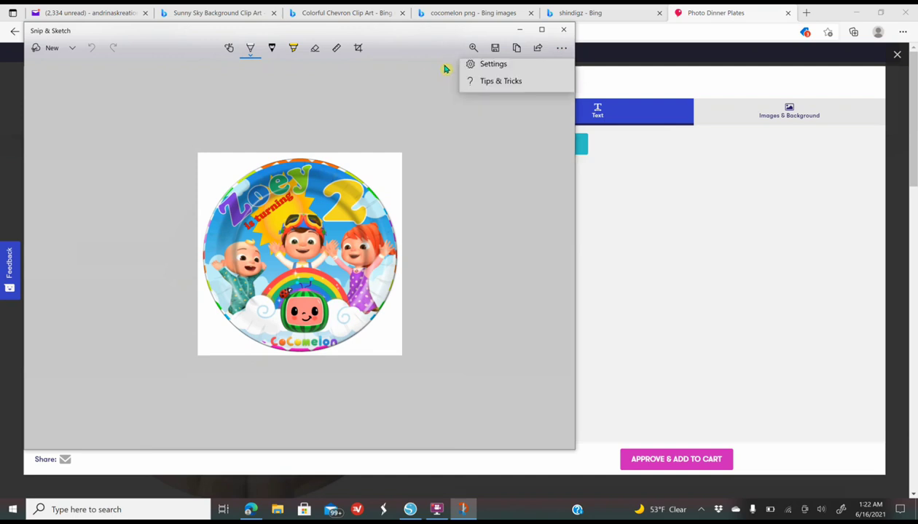
click(494, 49)
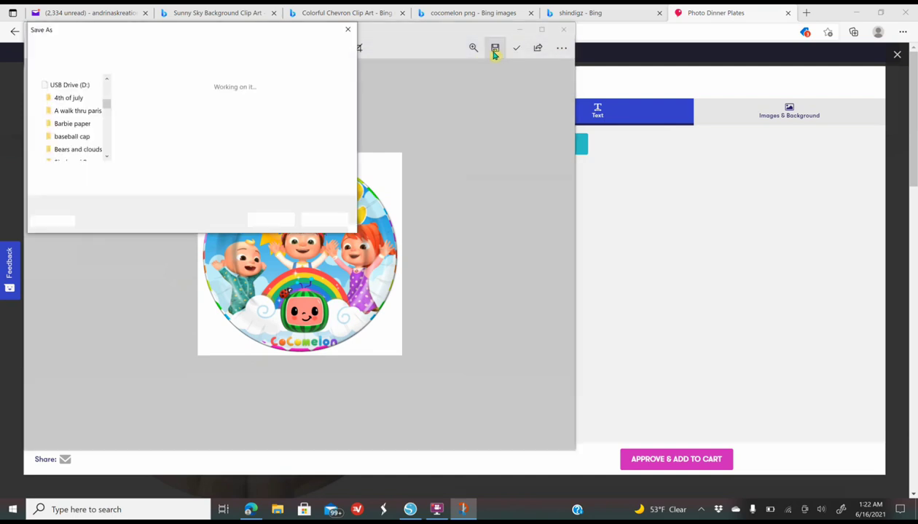
scroll(64, 146, up, 3)
scroll(65, 146, down, 3)
scroll(69, 149, up, 2)
scroll(69, 149, down, 5)
scroll(69, 123, up, 1)
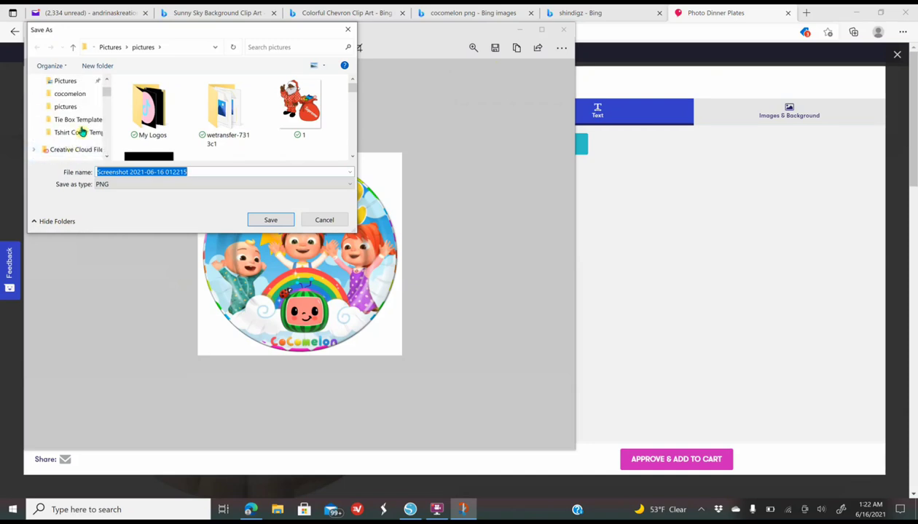
click(70, 94)
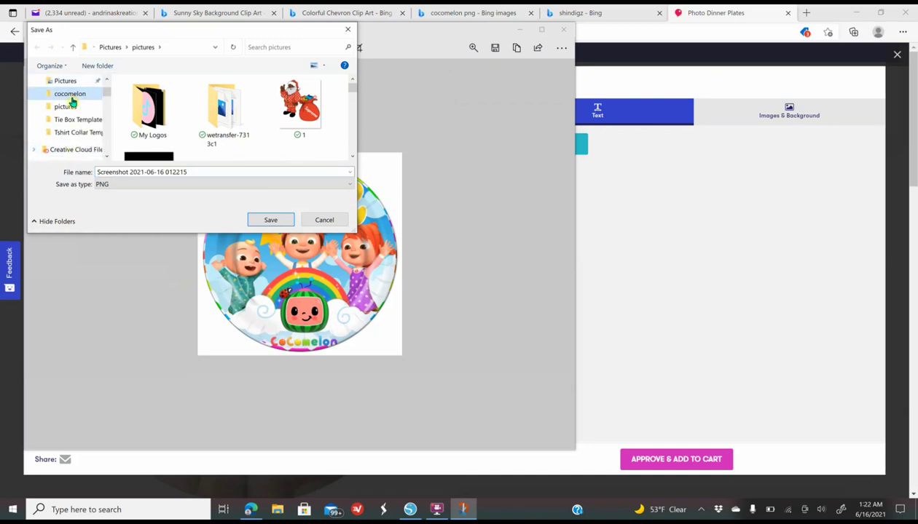
click(195, 173)
text(plate mockup)
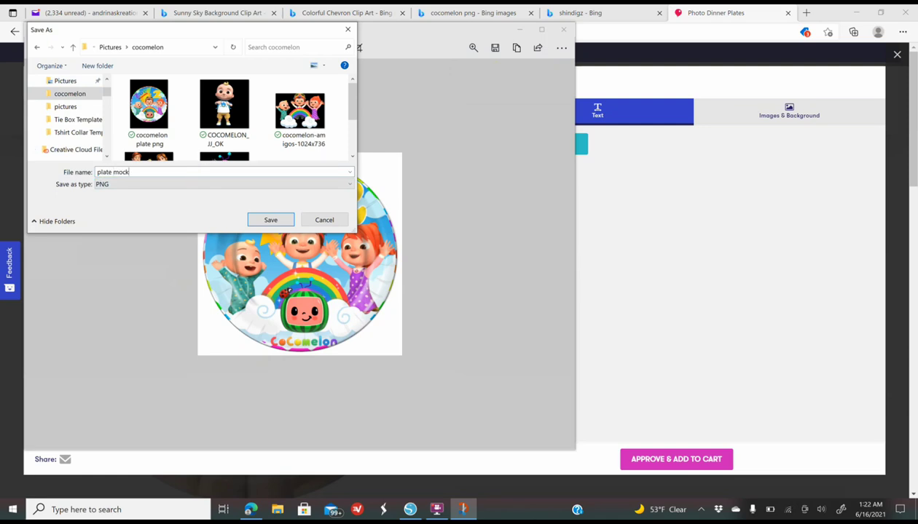
click(269, 224)
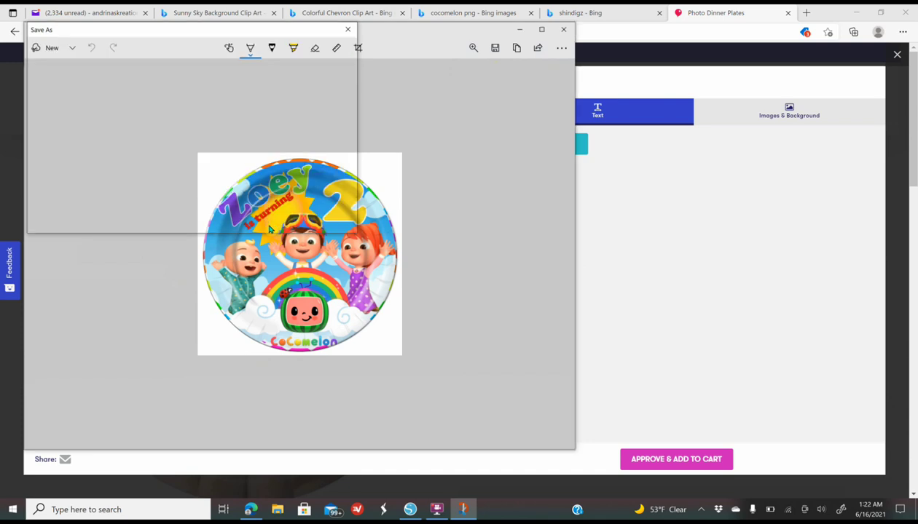
click(562, 29)
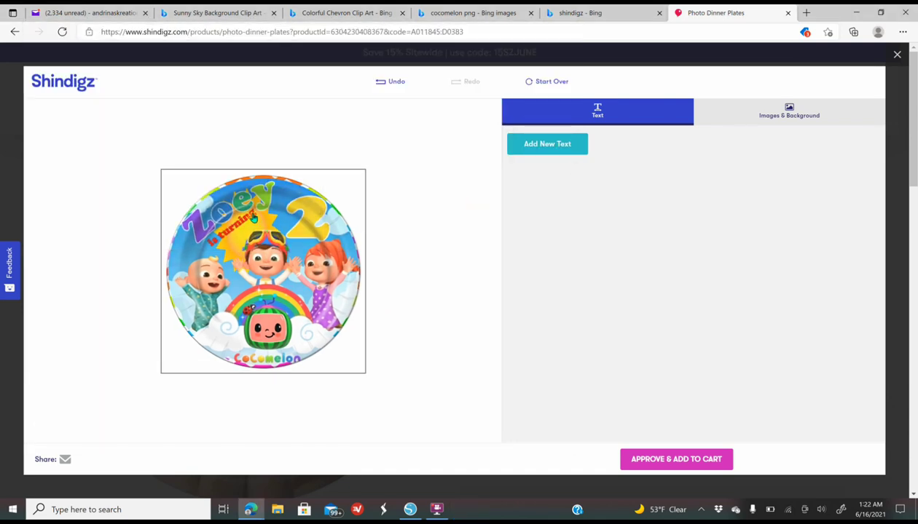
- Approve the customized plate design, confirm "I love it!", and add it to the cart
click(690, 458)
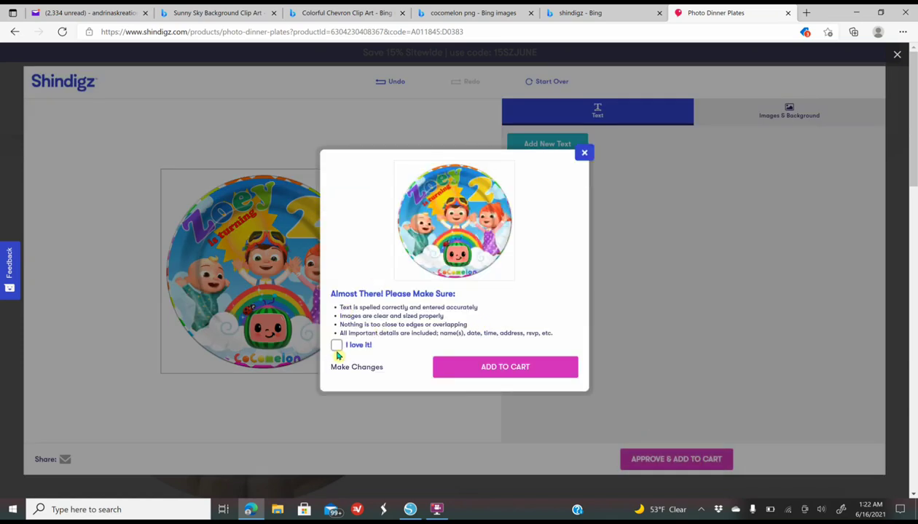
click(337, 349)
click(496, 375)
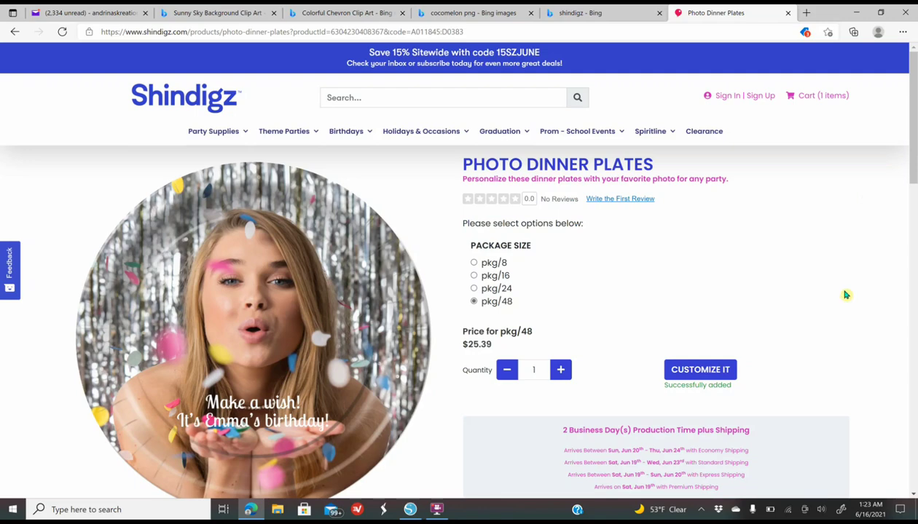
scroll(822, 363, down, 2)
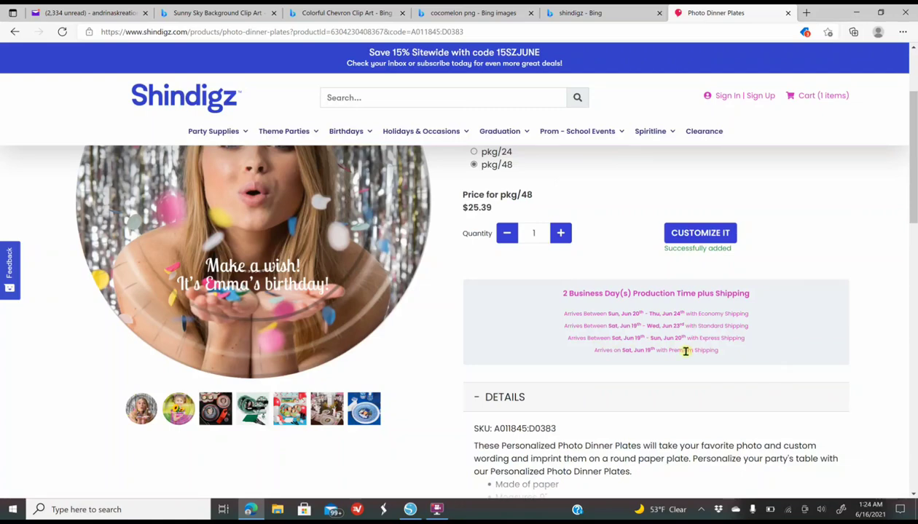
scroll(605, 377, up, 3)
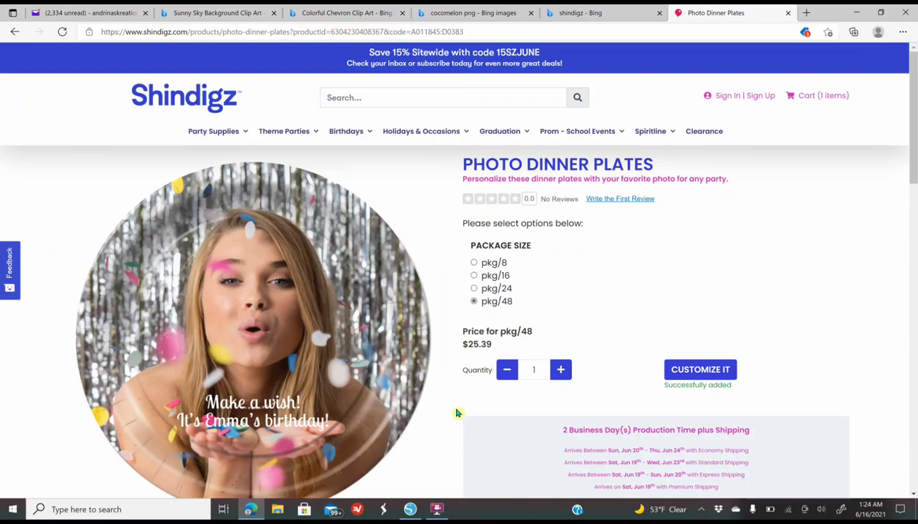
- Switch to Silhouette Studio and move the circular plate design off the page
click(410, 510)
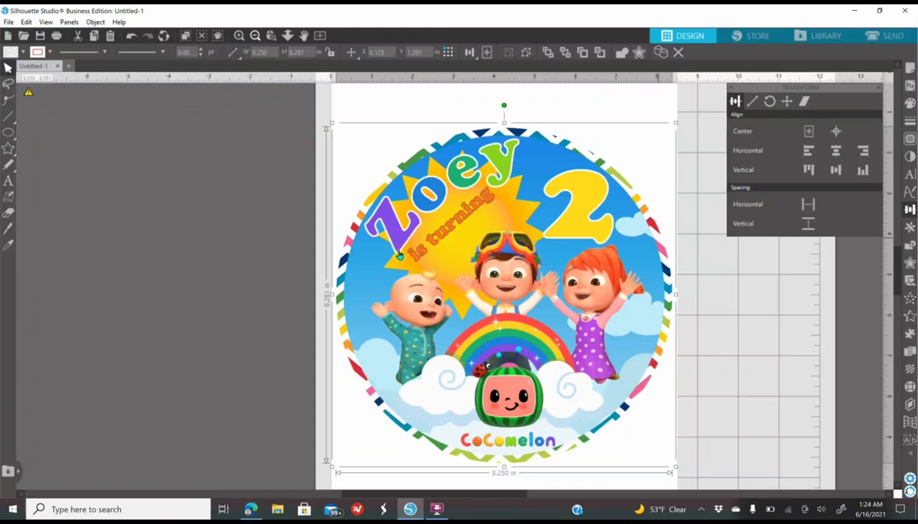
drag(539, 259, 80, 237)
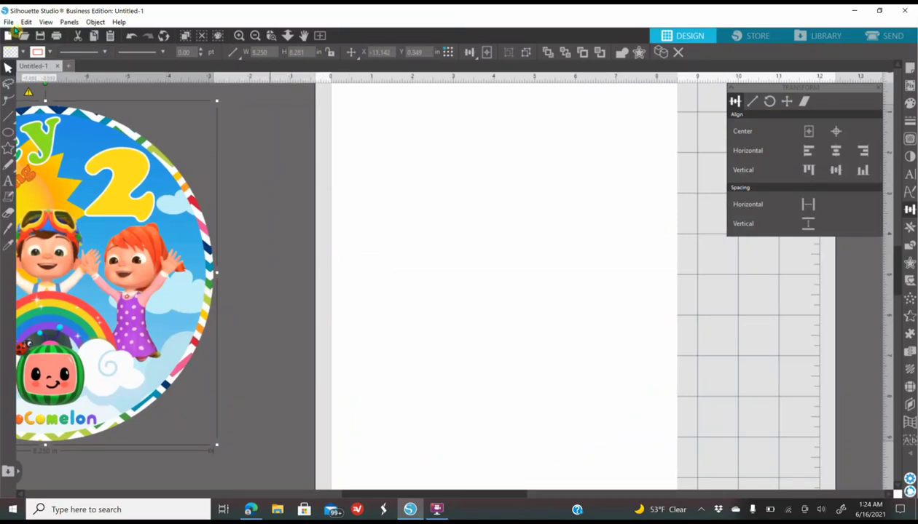
click(13, 24)
mouse_move(26, 22)
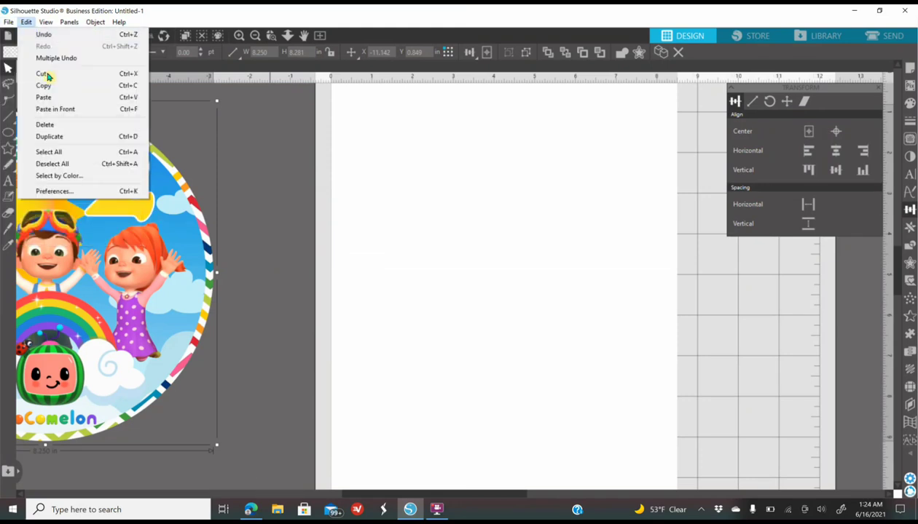
- Place the plate mockup image from the cocomelon folder in Pictures into the workspace and close File Explorer
click(288, 502)
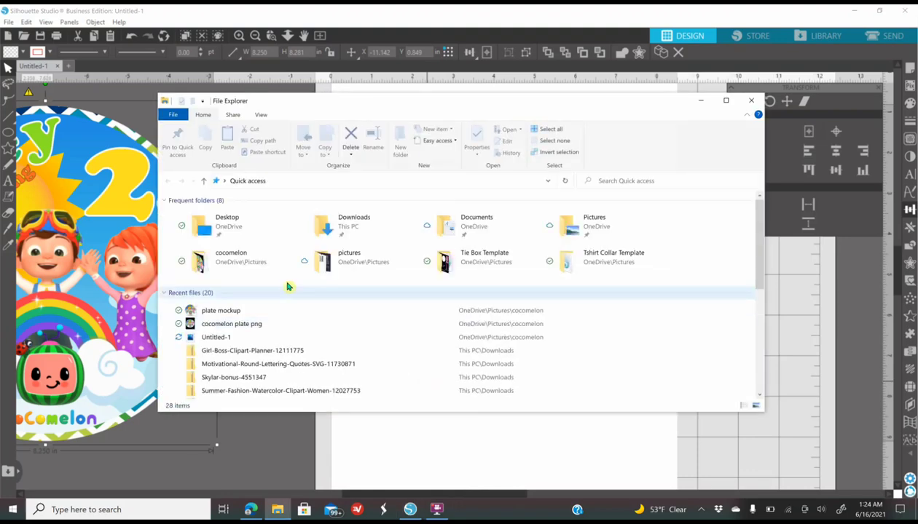
click(616, 228)
double_click(615, 228)
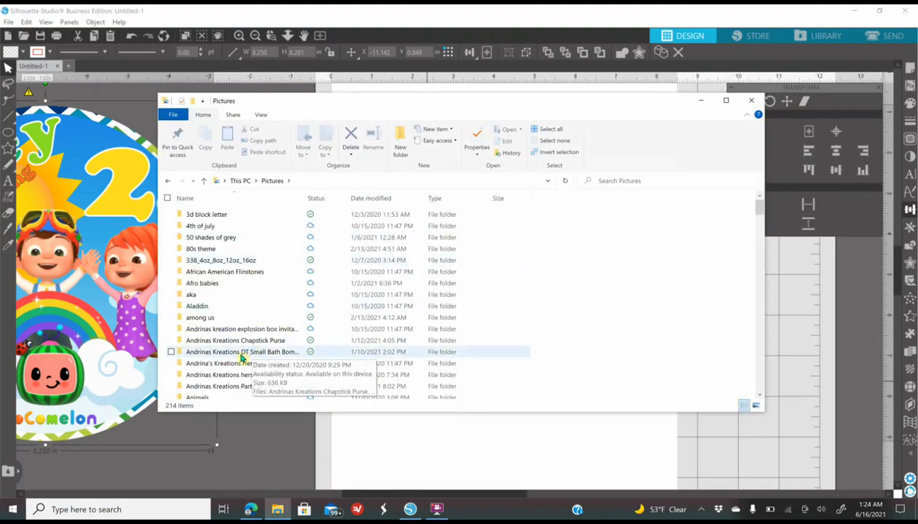
scroll(246, 358, down, 5)
double_click(256, 403)
drag(551, 222, 146, 355)
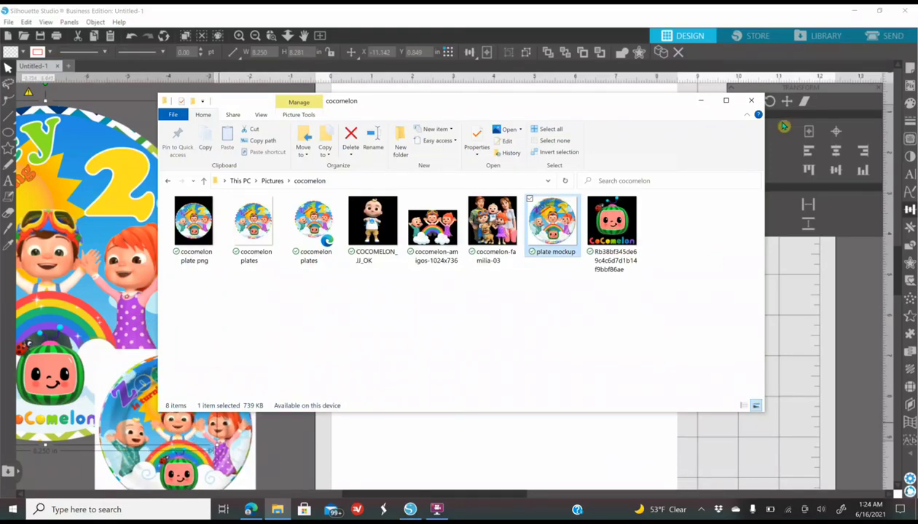
click(758, 105)
- Enlarge the plate mockup image to about 7.26 in wide and position it beside the page
drag(179, 430, 219, 251)
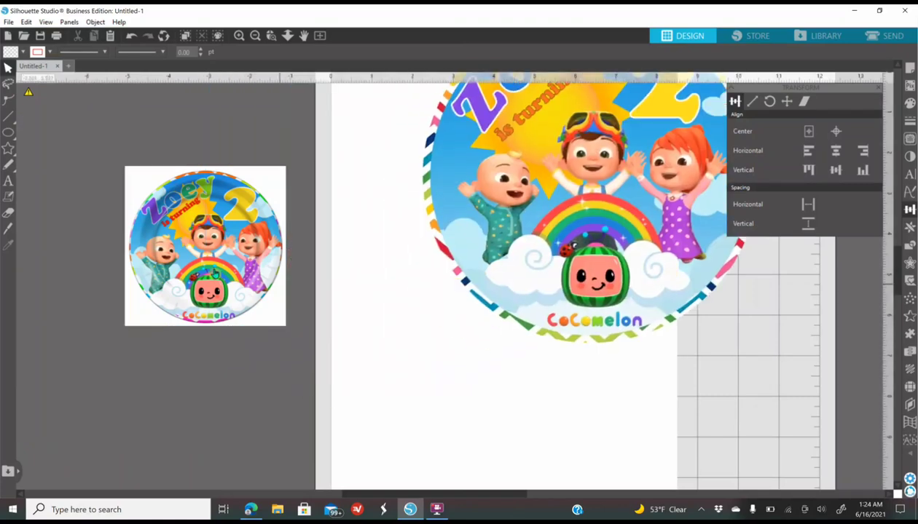
drag(290, 329, 339, 380)
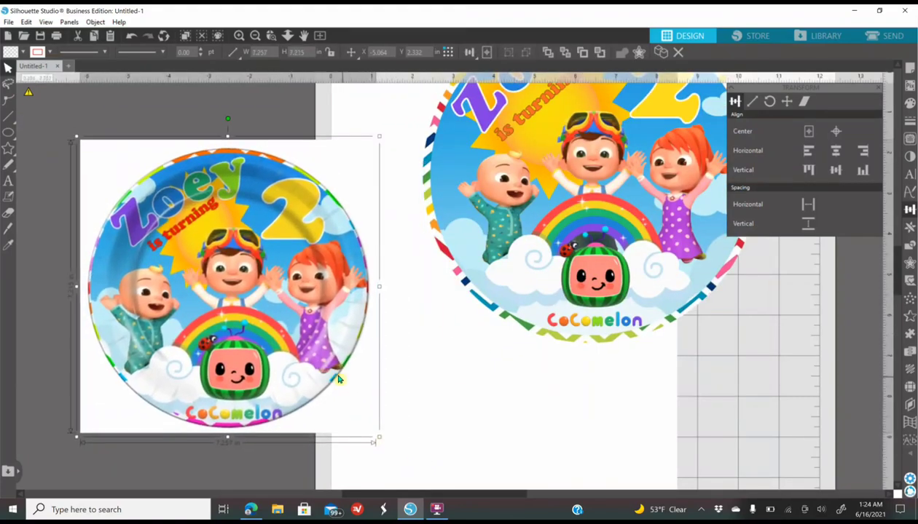
drag(226, 363, 179, 342)
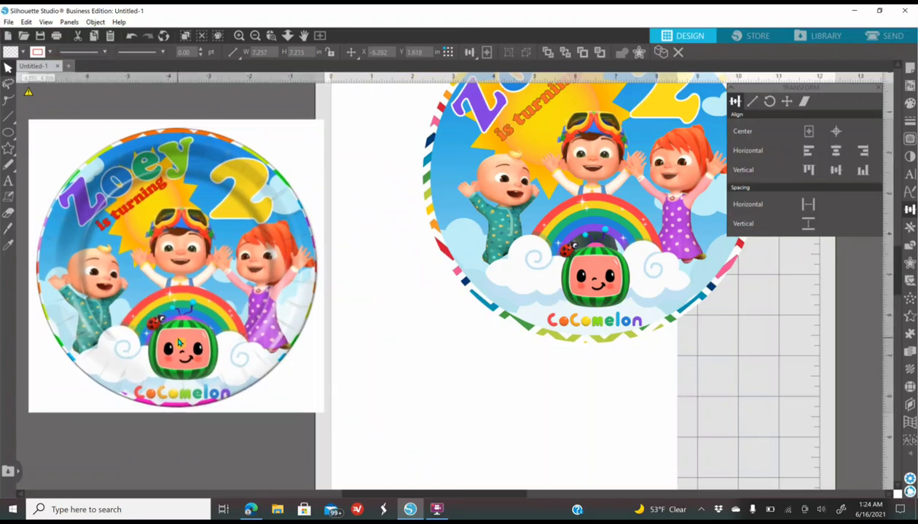
click(349, 355)
- Draw an ellipse about 5.7 in wide over the plate mockup and fill it with black
mouse_move(6, 152)
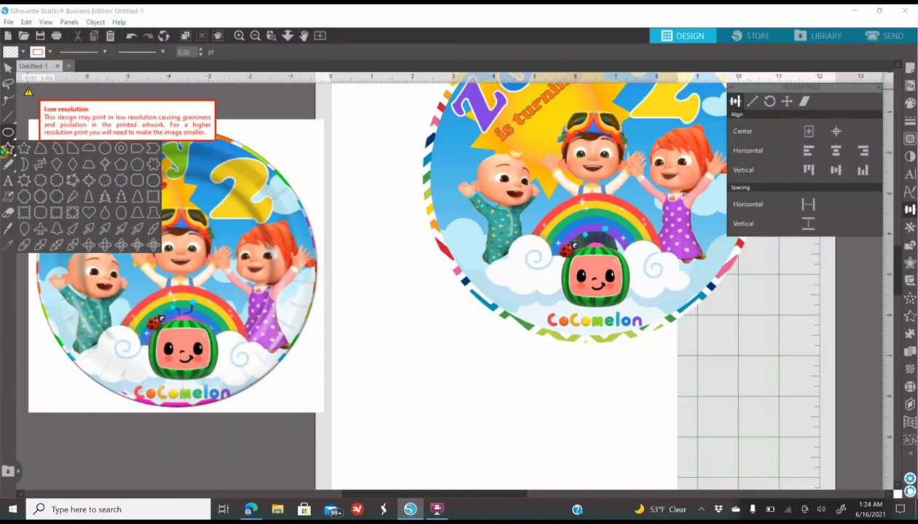
click(7, 133)
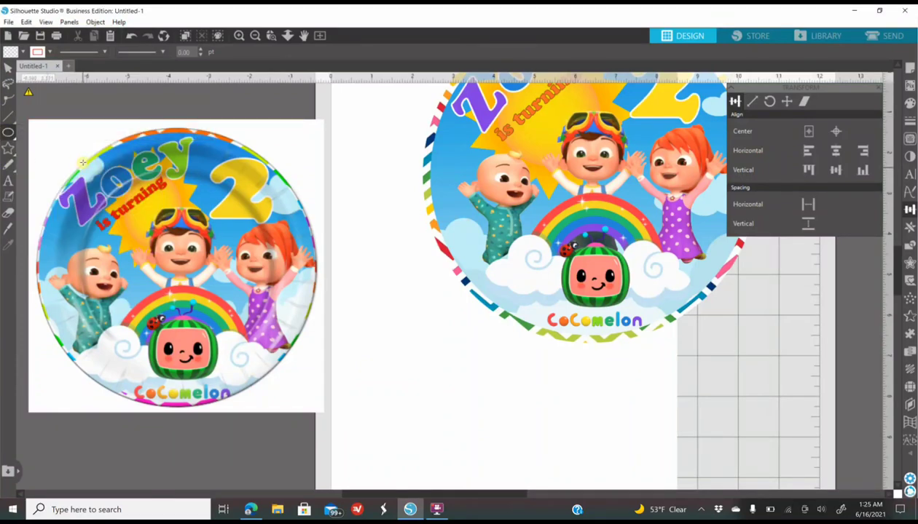
drag(84, 166, 317, 358)
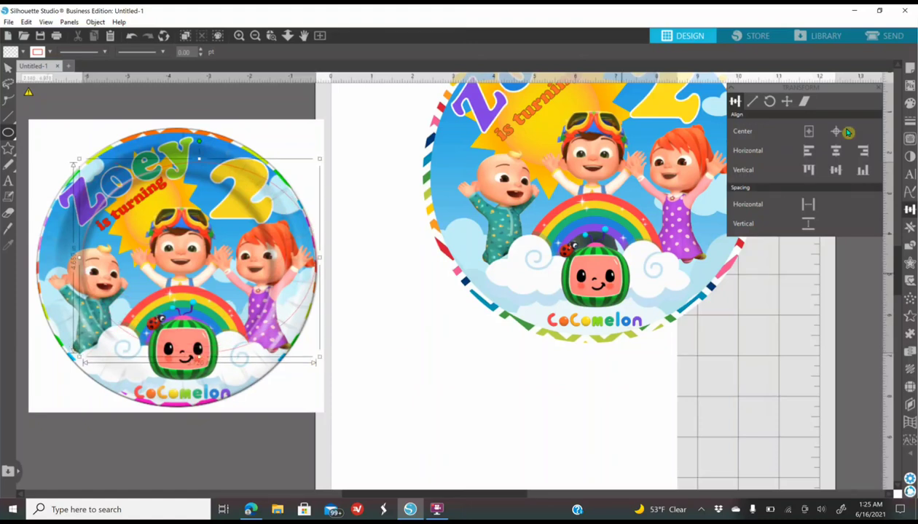
click(909, 103)
click(870, 161)
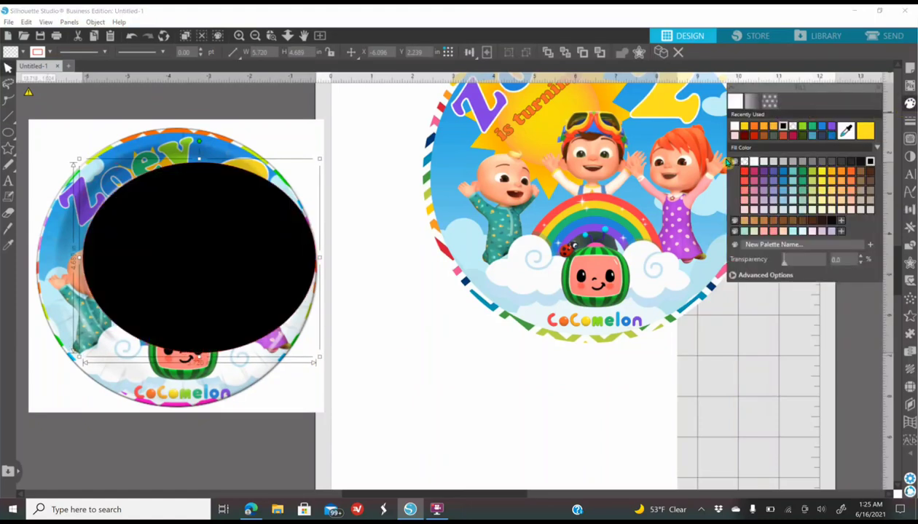
- Stretch the black ellipse to match the mockup plate's outer edge, about 6.86 in wide and 6.84 in high
drag(198, 357, 182, 407)
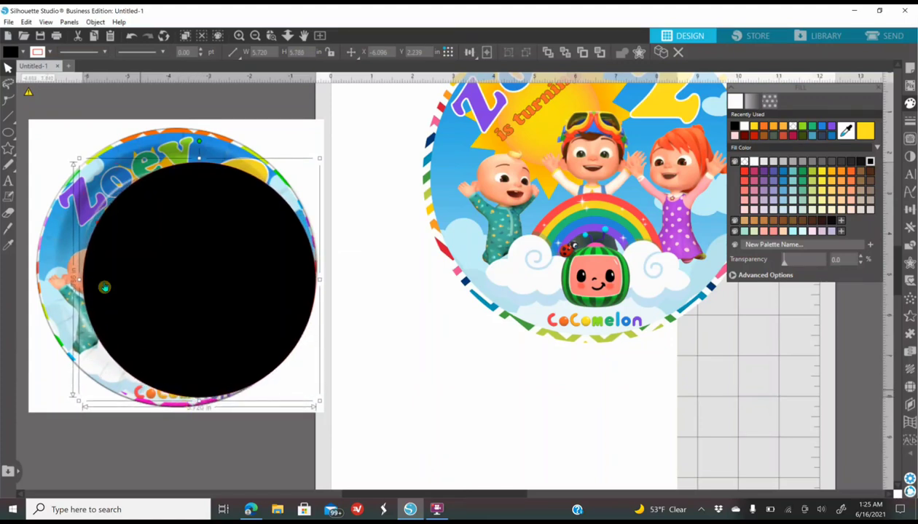
drag(80, 279, 37, 279)
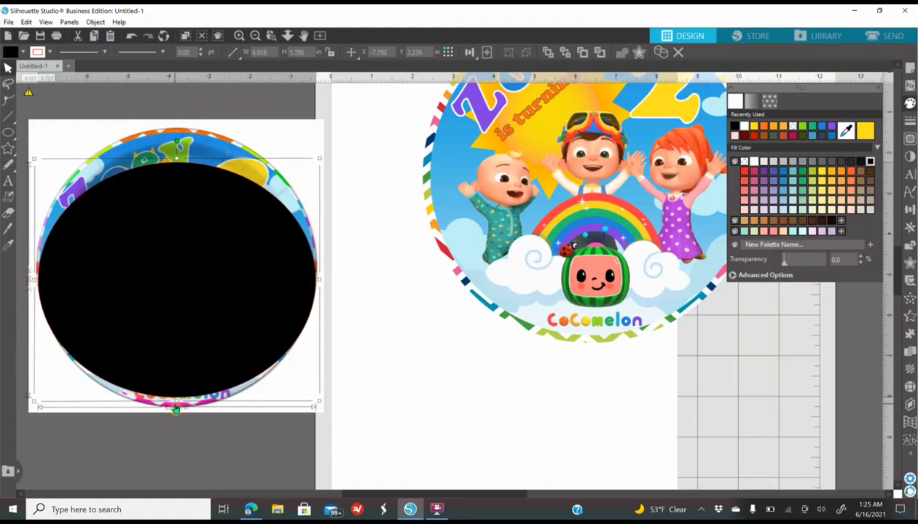
drag(176, 402, 178, 415)
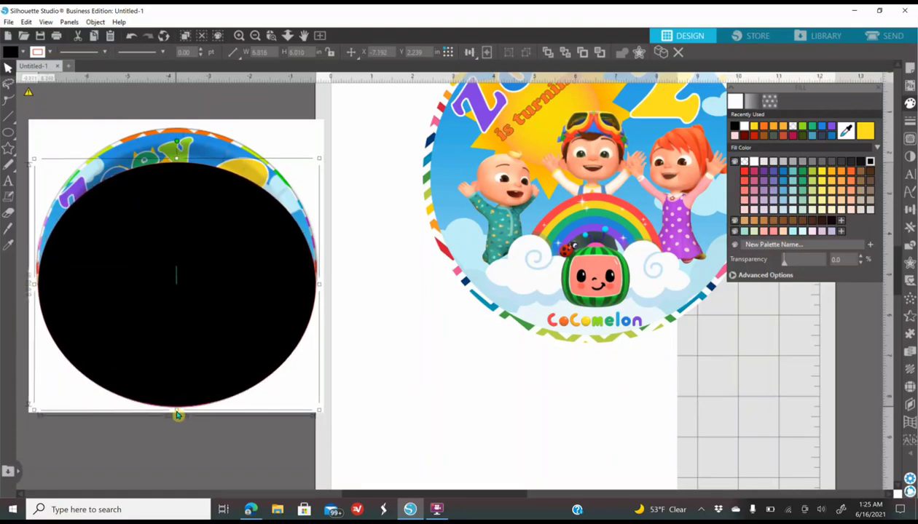
drag(177, 158, 187, 127)
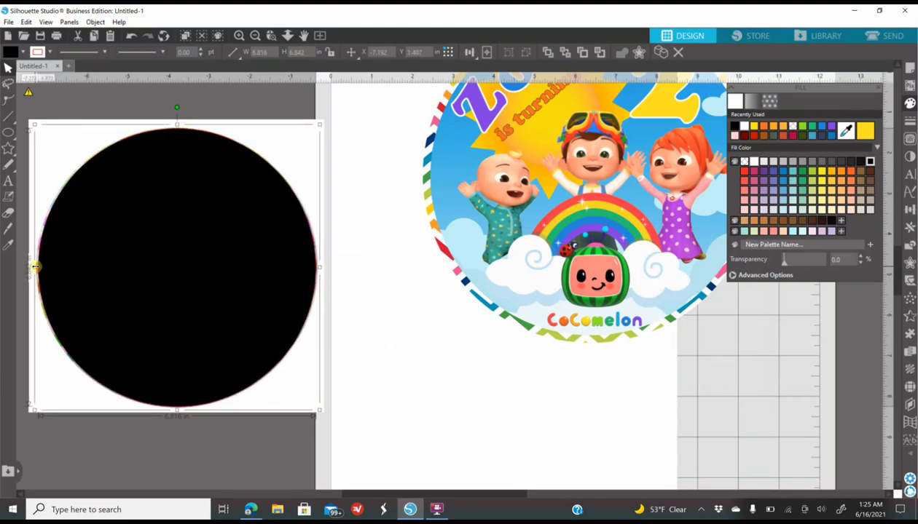
drag(35, 271, 34, 272)
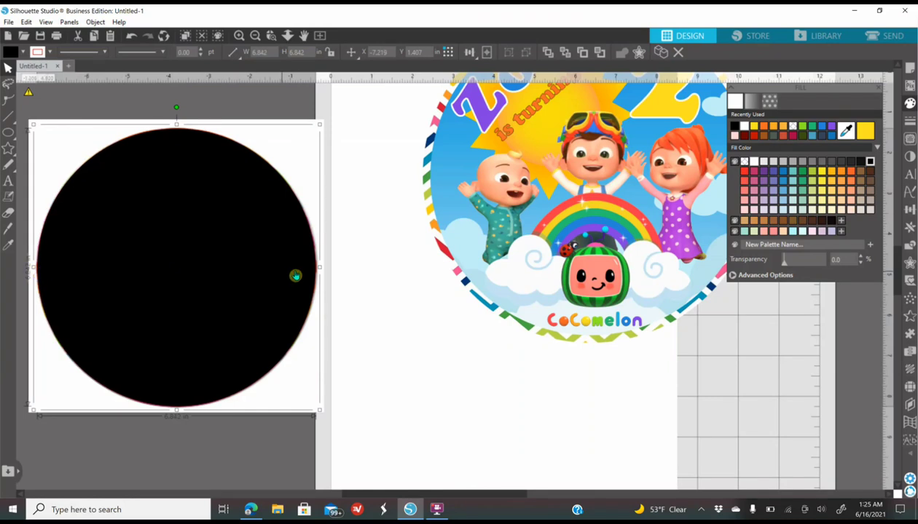
drag(323, 273, 323, 272)
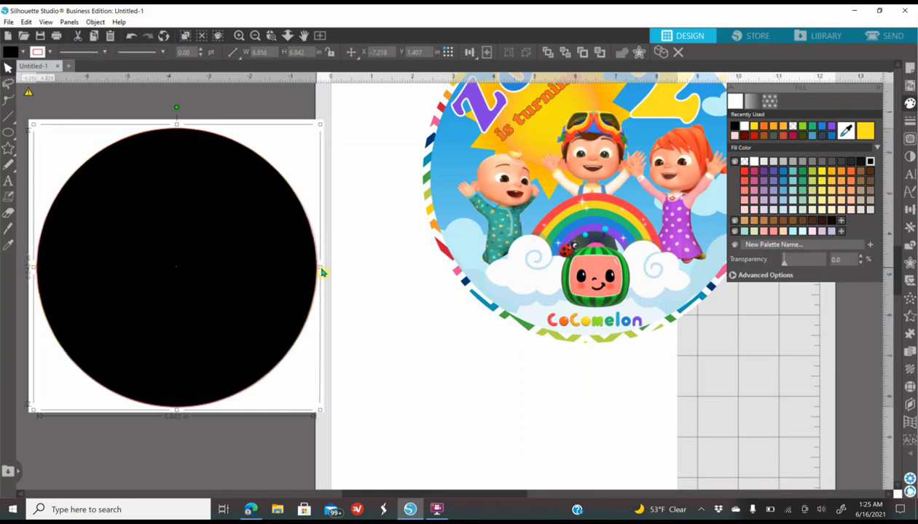
- Crop the plate mockup image to the black circle
shift+click(303, 184)
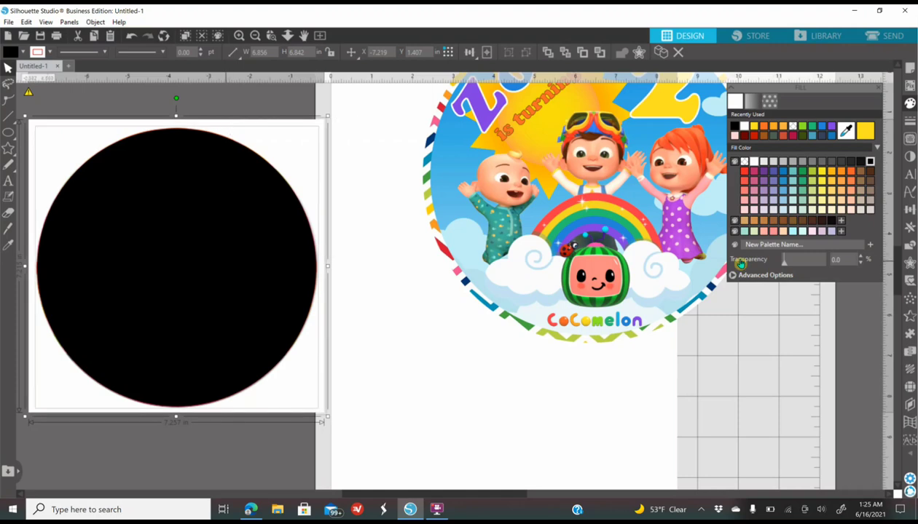
click(910, 245)
click(823, 151)
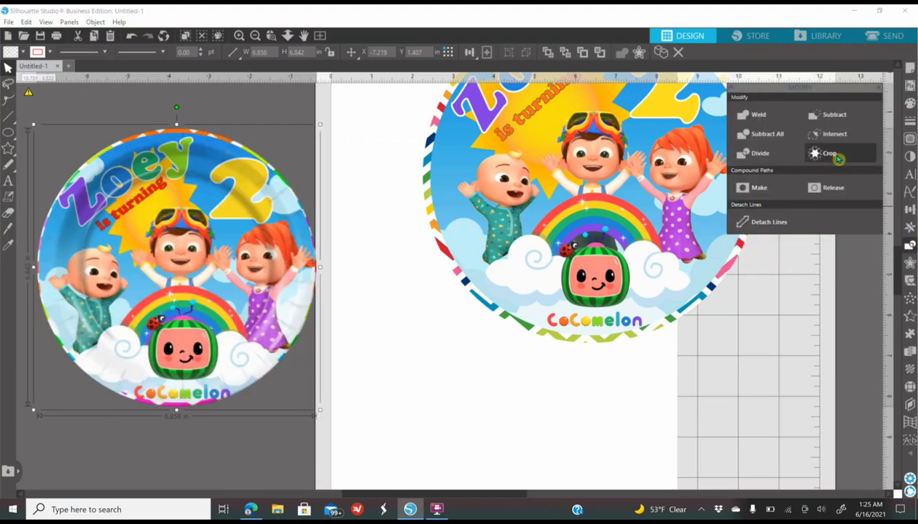
- Clear the page by placing the cropped plate and the original design outside its opposite edges
scroll(466, 277, right, 2)
drag(178, 322, 478, 321)
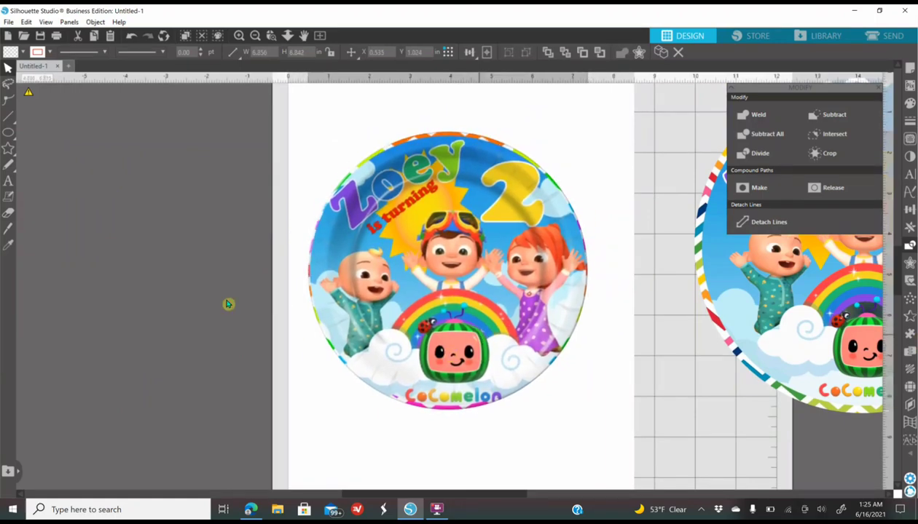
key(ctrl+z)
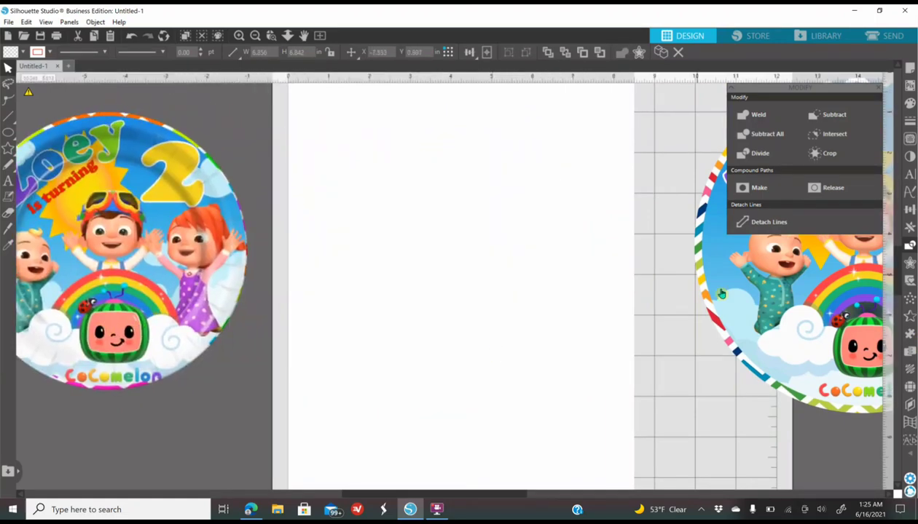
- Search Bing for wood background in a new browser tab and narrow the image results to Free Printable White Wood Background
click(249, 510)
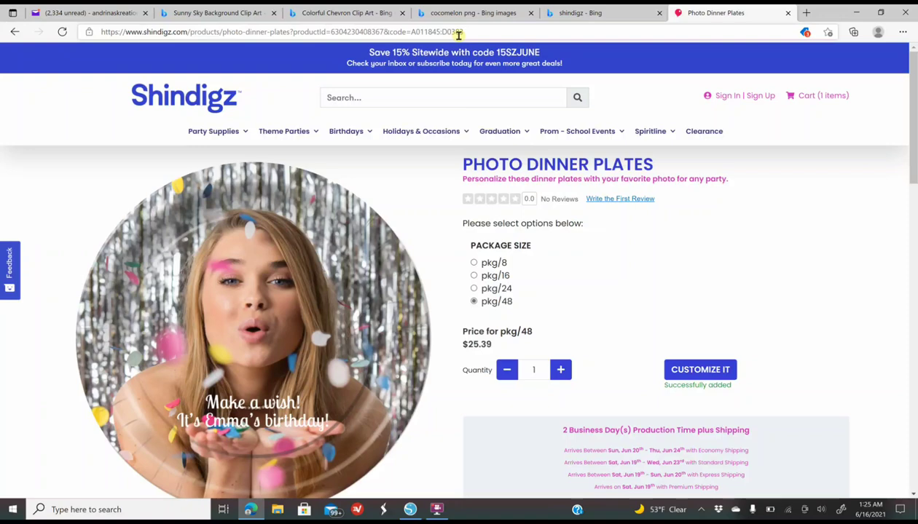
click(805, 12)
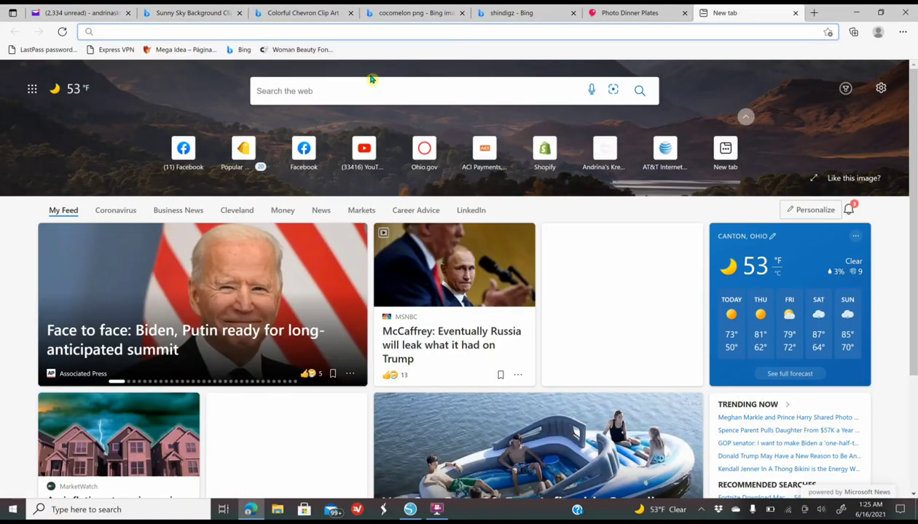
click(315, 91)
text(w)
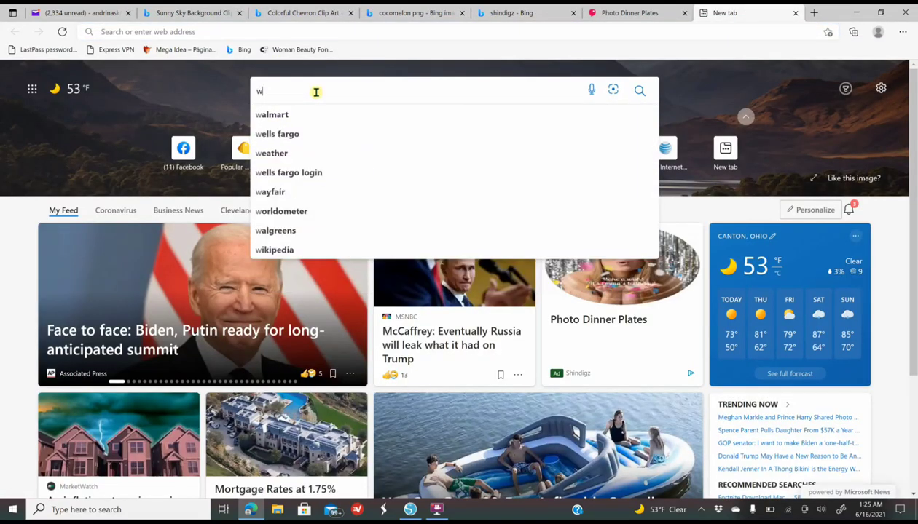
text(ood b)
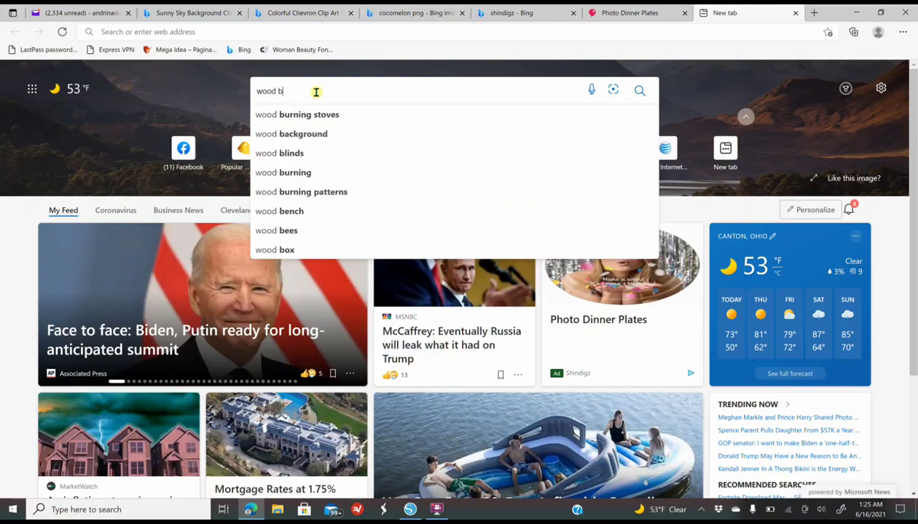
text(ackground)
key(Return)
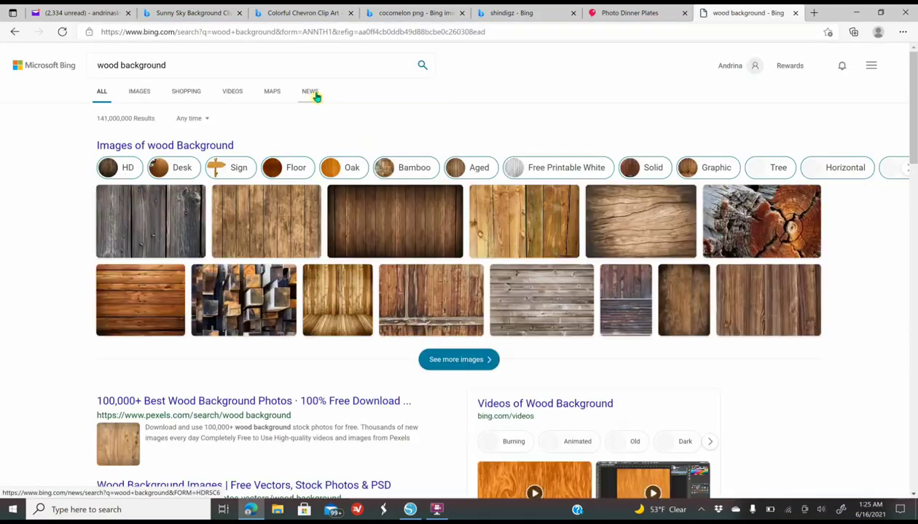
click(139, 93)
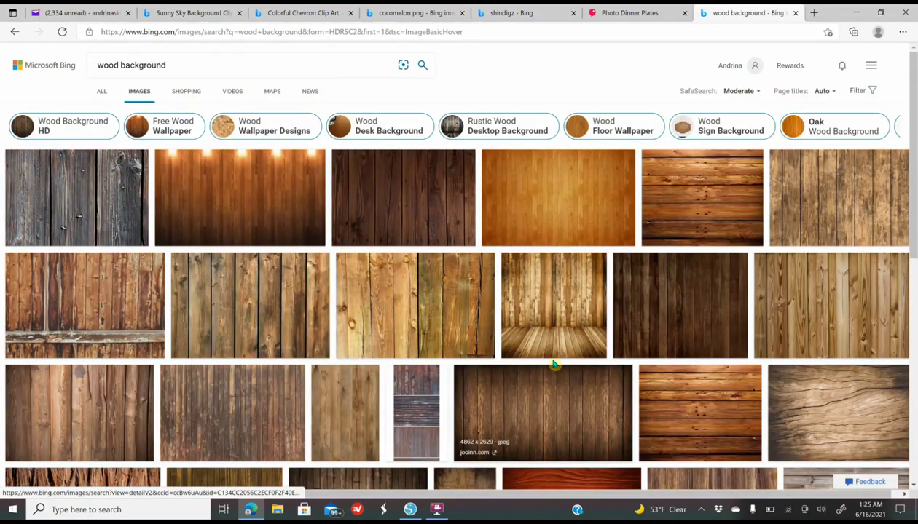
click(674, 386)
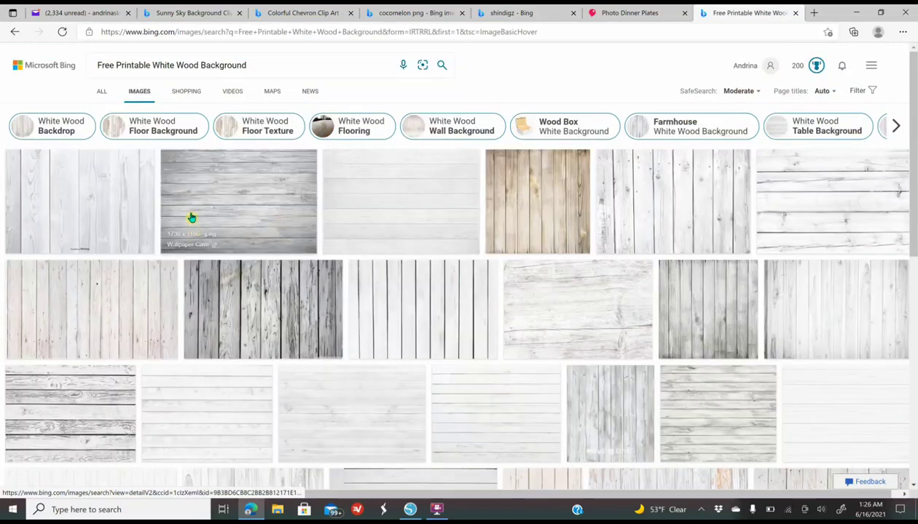
- Copy the gray horizontal wood plank image and paste it onto the Silhouette Studio page
click(243, 195)
right_click(246, 193)
click(291, 244)
click(410, 509)
right_click(403, 235)
click(429, 285)
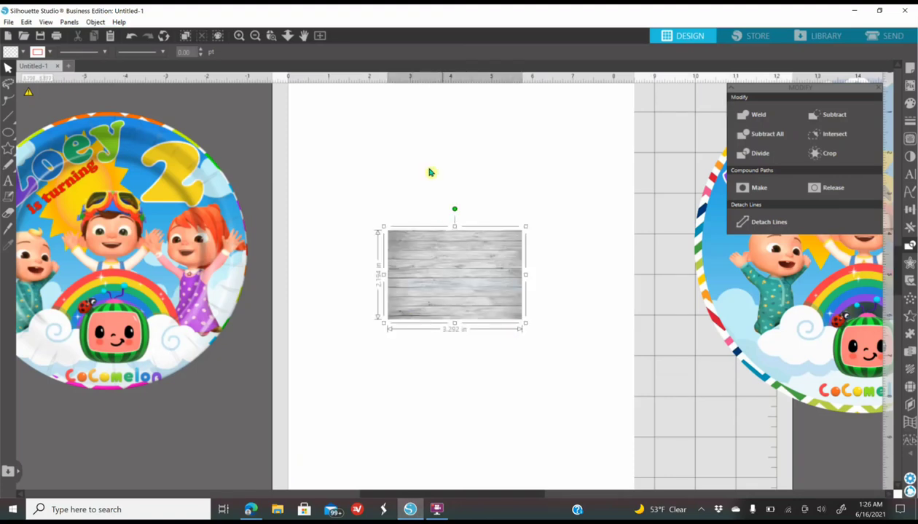
- Resize the wood background to 8.5 in wide by 11 in high and position it over the page
scroll(542, 357, up, 1)
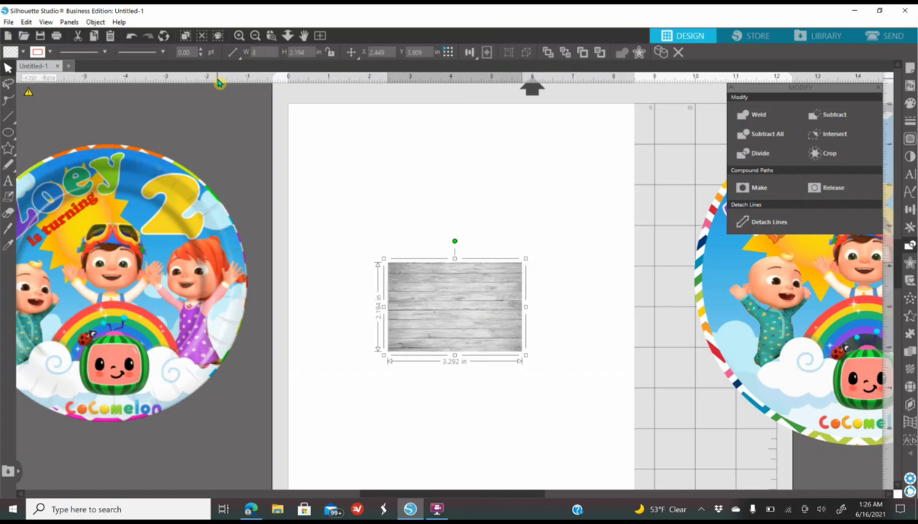
key(Return)
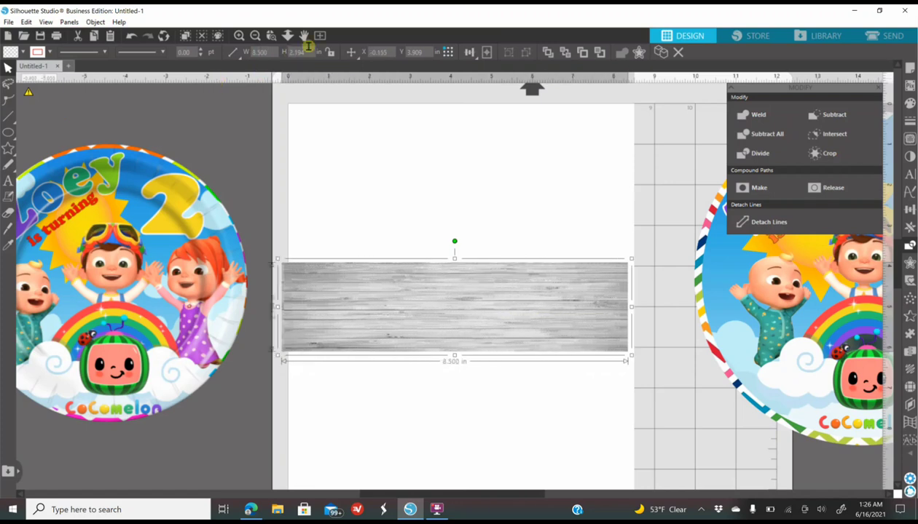
text(11)
key(Return)
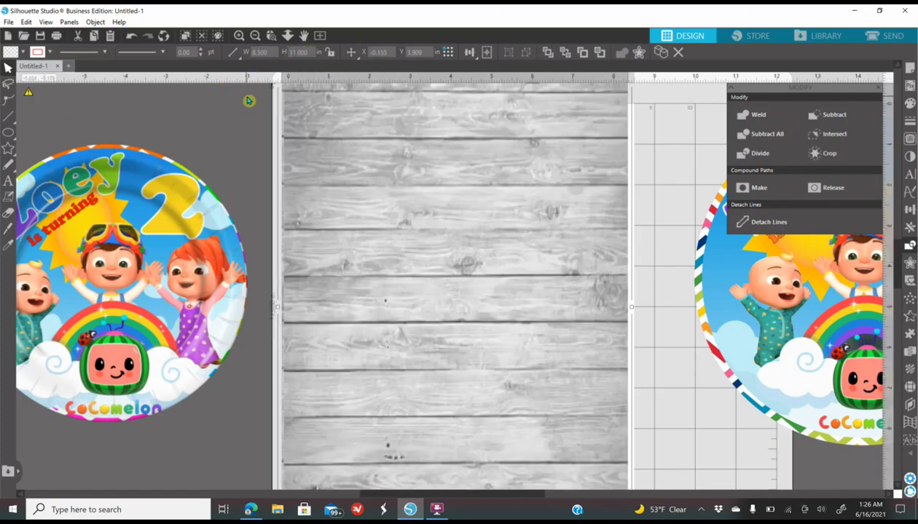
drag(474, 266, 497, 280)
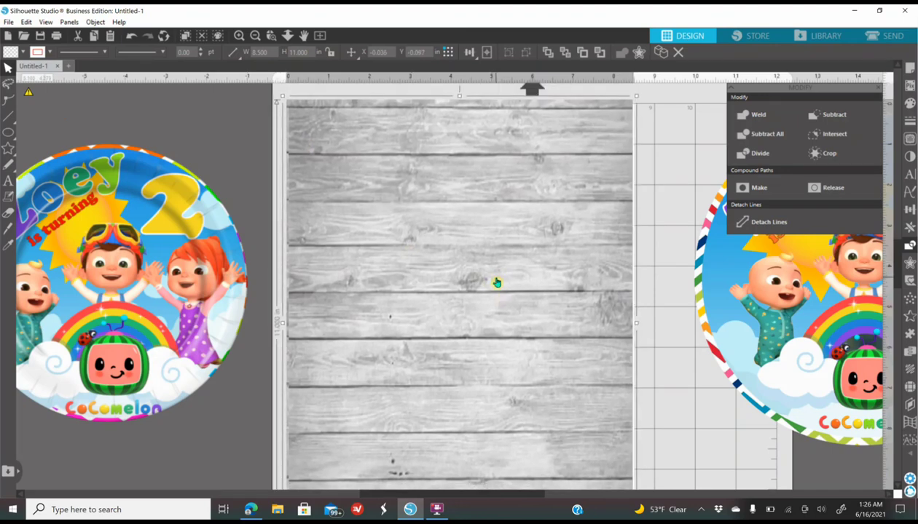
- Shift the wood background slightly to line up with the page and send it to the back
scroll(497, 280, down, 1)
scroll(496, 280, down, 1)
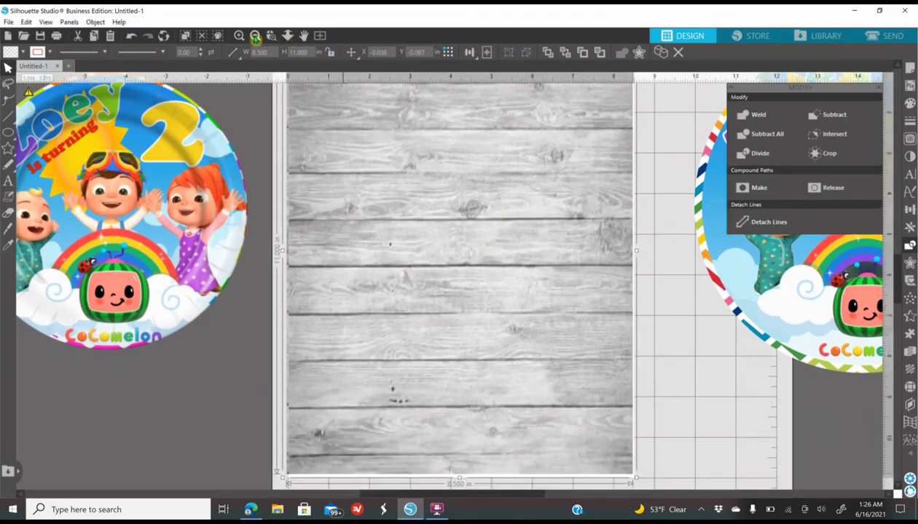
click(255, 37)
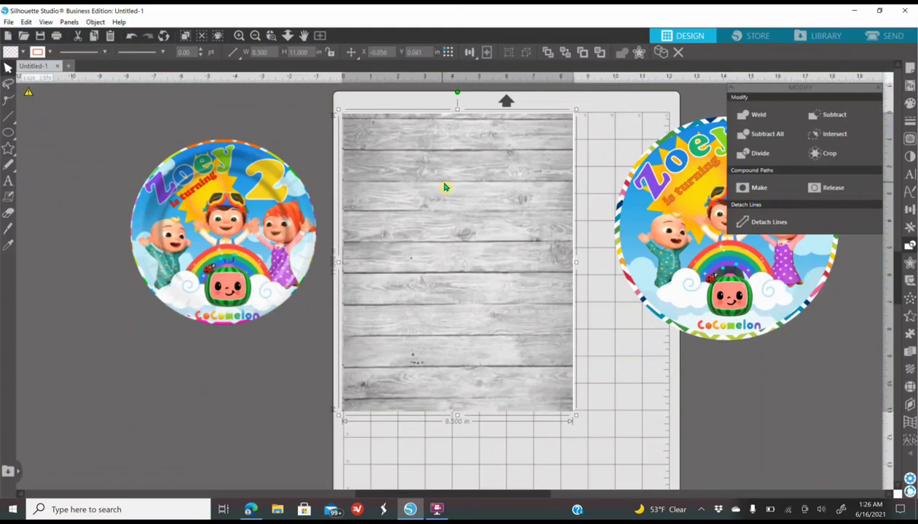
drag(445, 187, 447, 190)
right_click(446, 188)
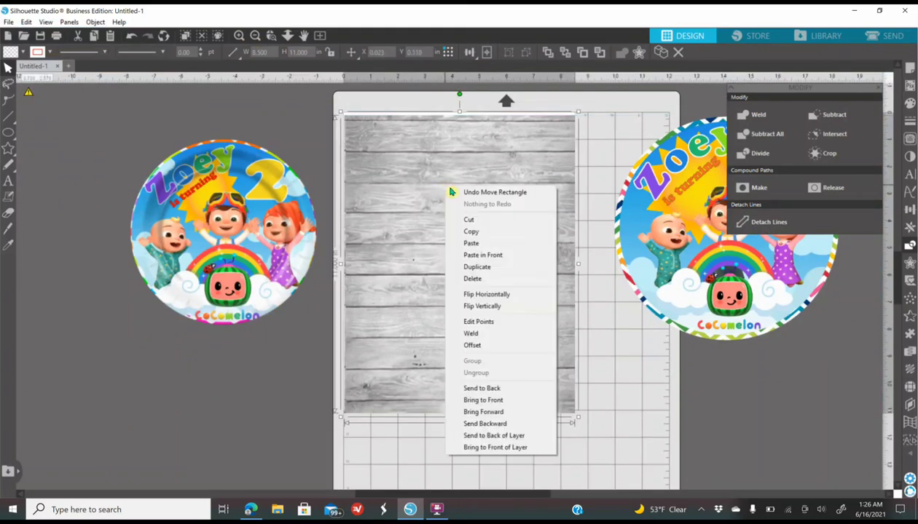
click(506, 388)
- Move the cropped plate onto the wood background, scale it to about 4.78 in wide, and place it at the wood's lower left
drag(284, 229, 508, 268)
drag(550, 361, 496, 299)
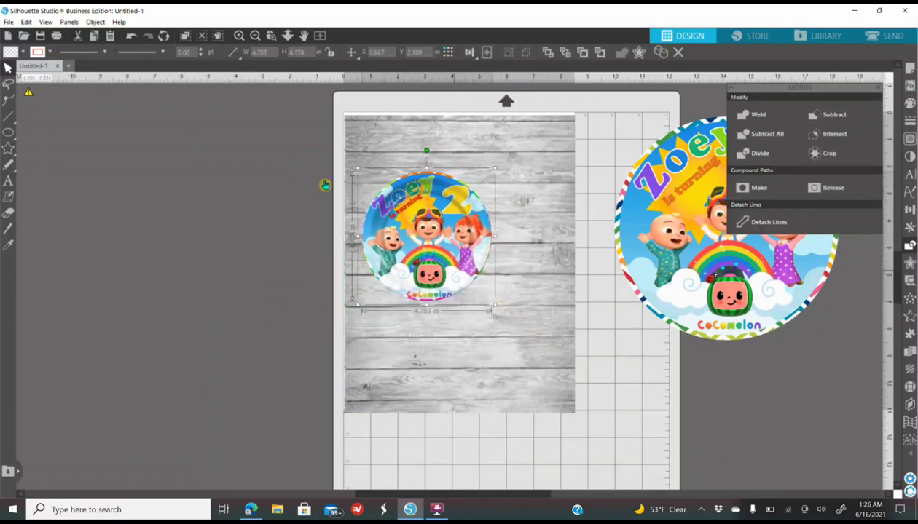
click(239, 35)
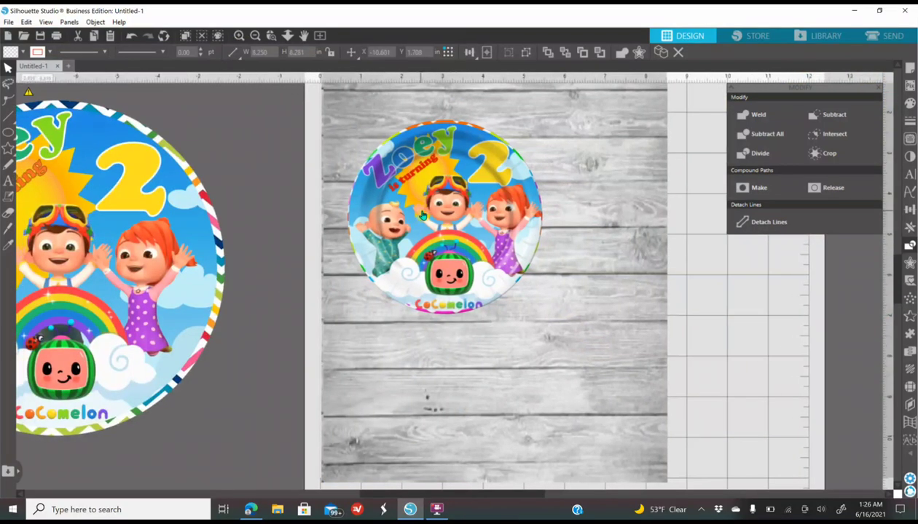
drag(422, 215, 412, 350)
- Duplicate the plate, place the copy toward the wood's upper right, and fine-tune the positions of both plates
right_click(412, 349)
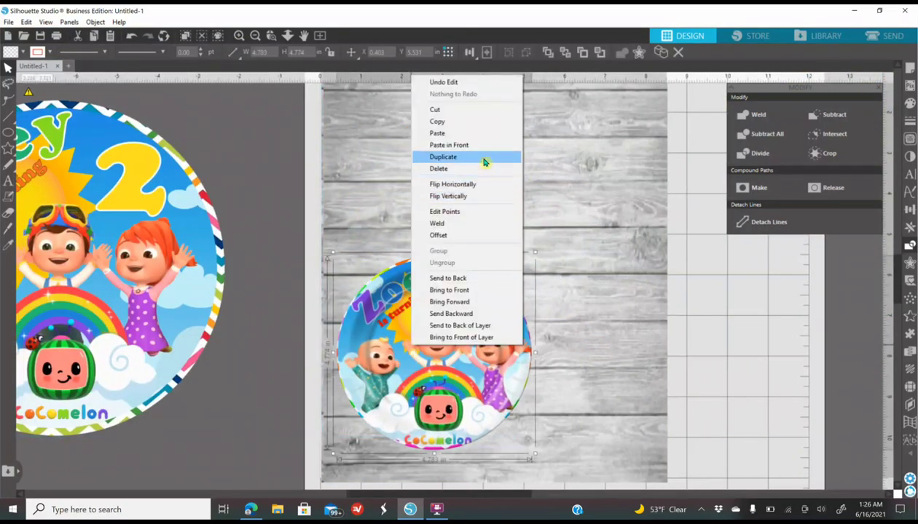
click(443, 156)
drag(459, 376, 560, 241)
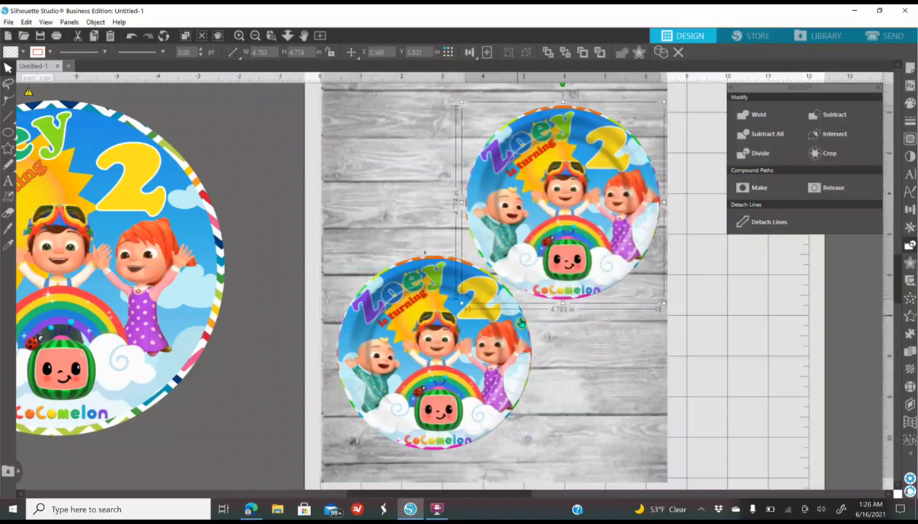
scroll(521, 323, up, 1)
click(257, 38)
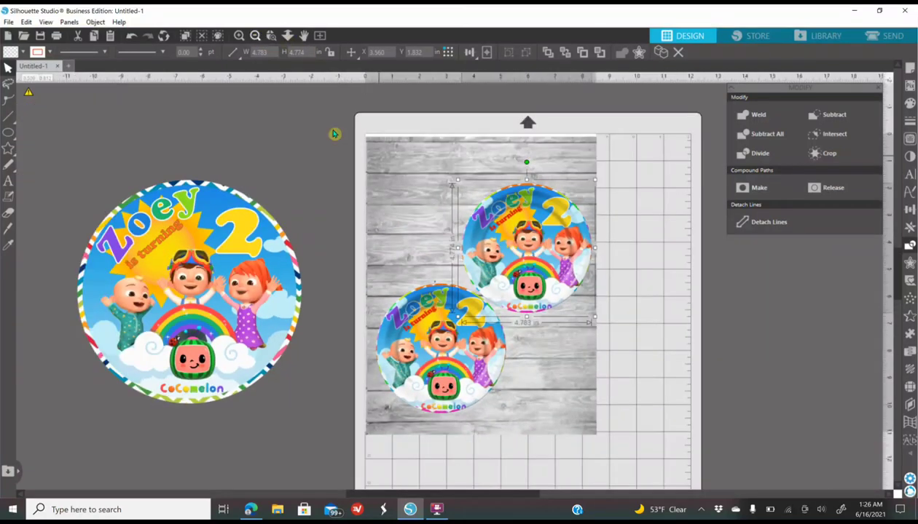
drag(519, 273, 521, 266)
drag(453, 378, 448, 388)
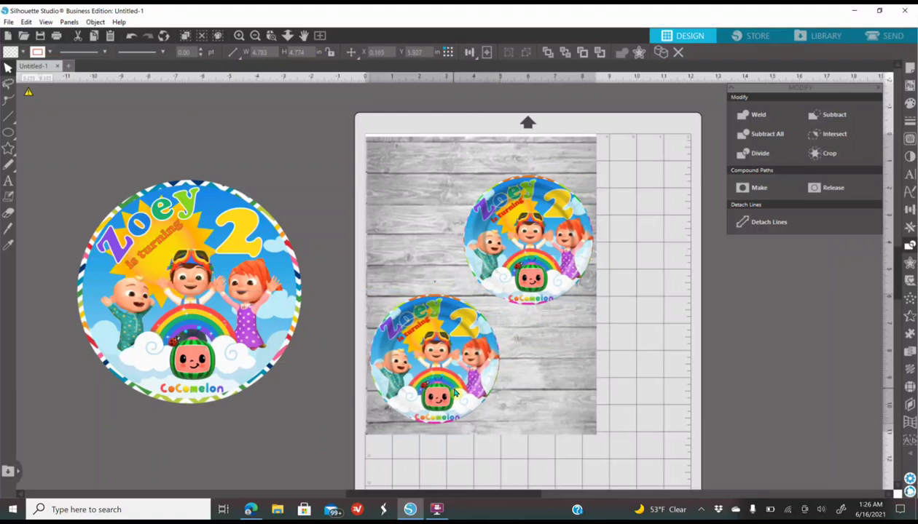
drag(550, 271, 550, 282)
right_click(550, 283)
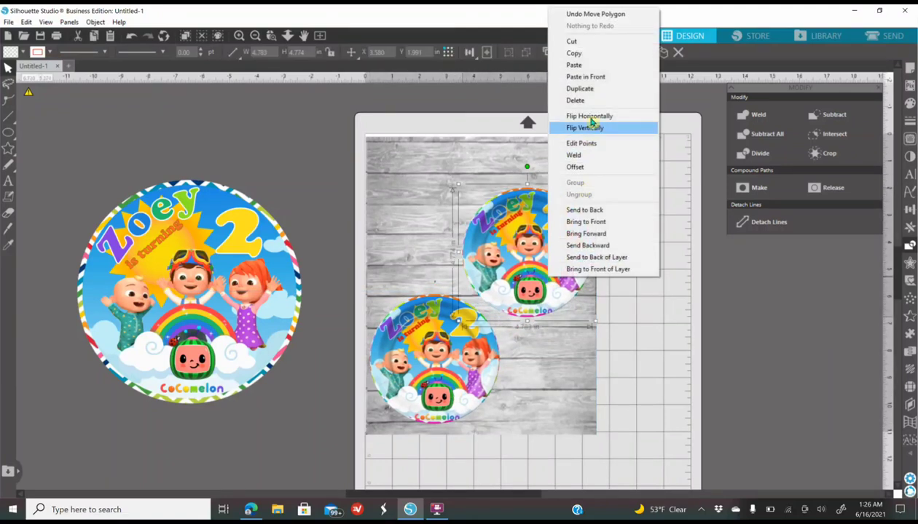
click(726, 353)
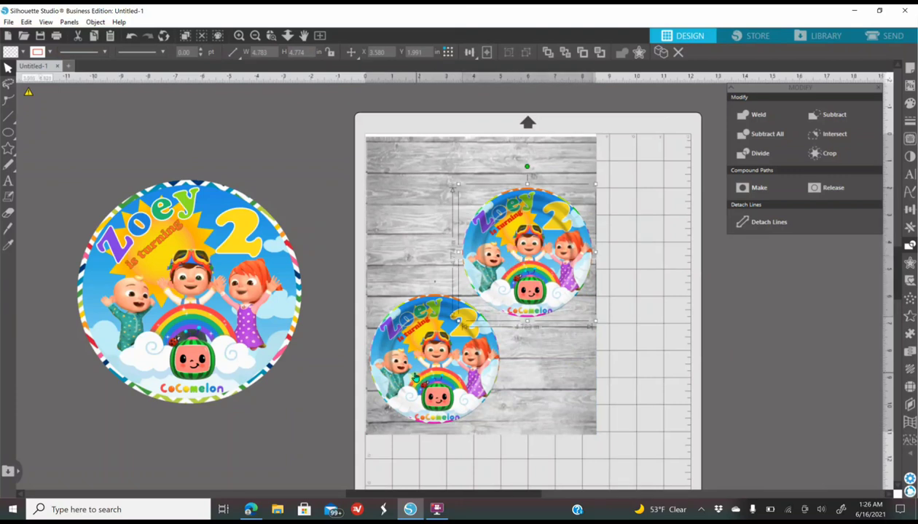
- Scale both plates down together to about 4.14 in each and reposition them on the wood background
shift+click(414, 378)
drag(594, 429, 572, 409)
drag(439, 381, 433, 396)
mouse_move(504, 321)
mouse_down()
mouse_move(504, 306)
mouse_move(519, 312)
mouse_up()
- Add a third copy of the plate and arrange two plates along the wood's left edge and one on its right side
right_click(512, 291)
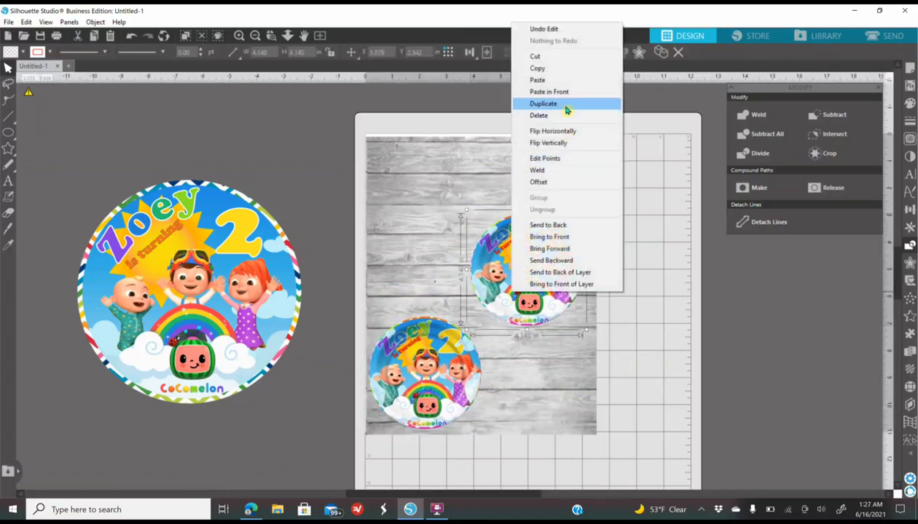
click(542, 103)
drag(518, 278, 525, 301)
drag(451, 223, 446, 240)
drag(434, 380, 438, 375)
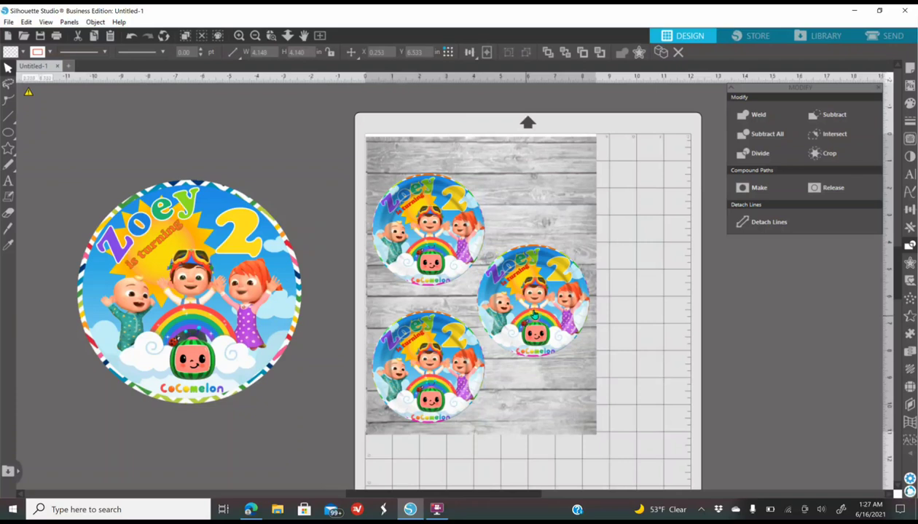
drag(534, 301, 537, 305)
click(533, 189)
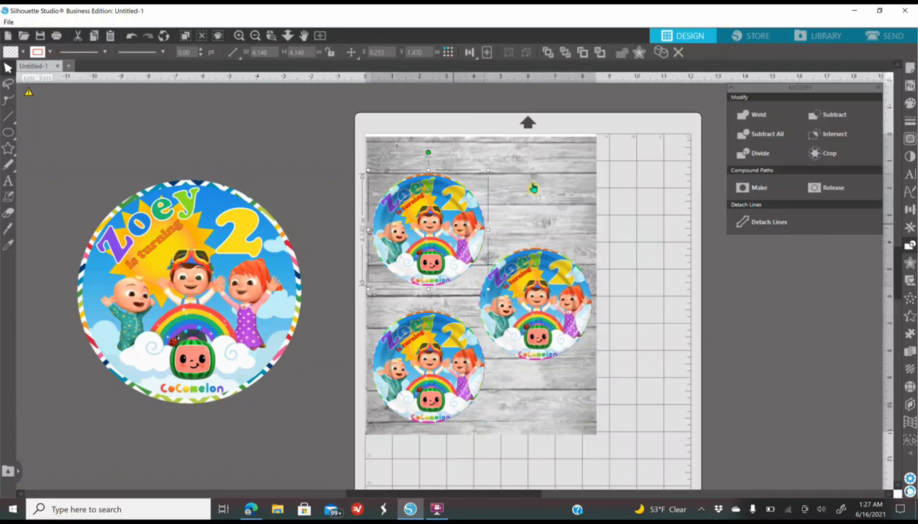
key(Escape)
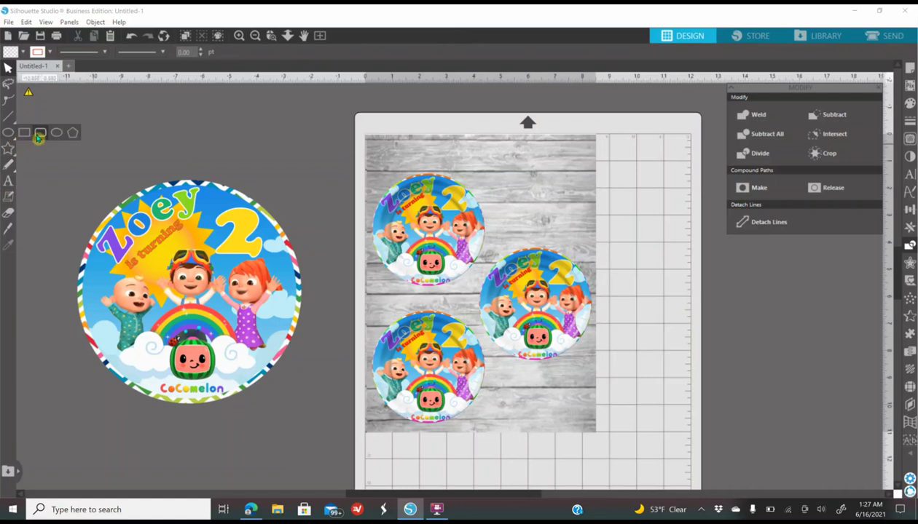
- Draw a rectangle about 3.69 by 1.17 in at the wood's upper-right corner and fill it with light pink
click(27, 134)
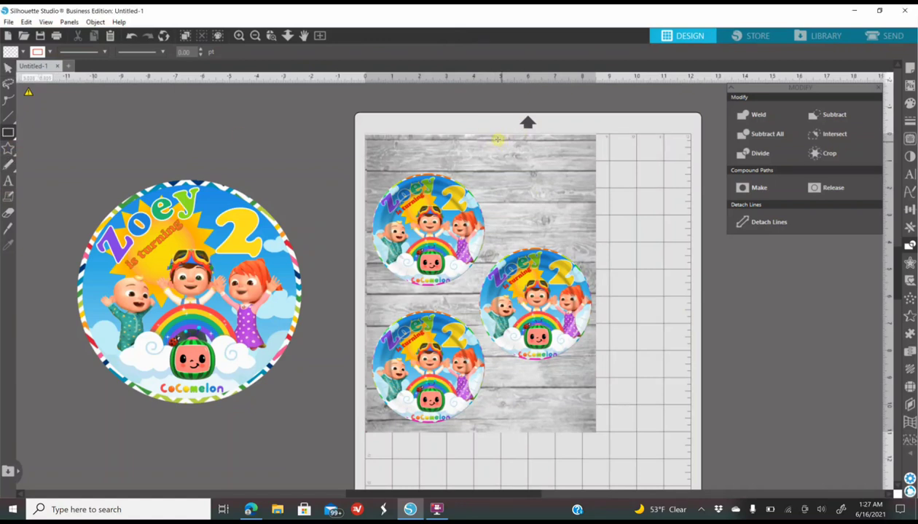
drag(494, 153, 596, 171)
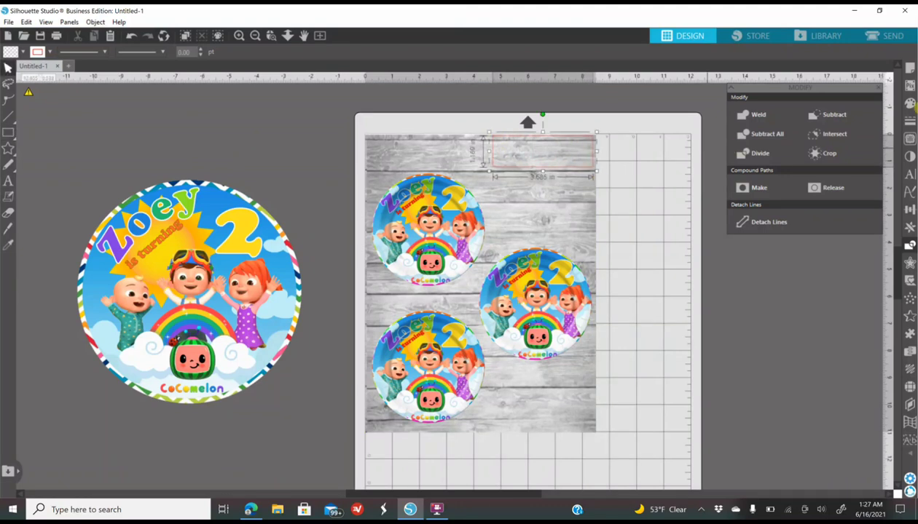
click(910, 104)
click(734, 135)
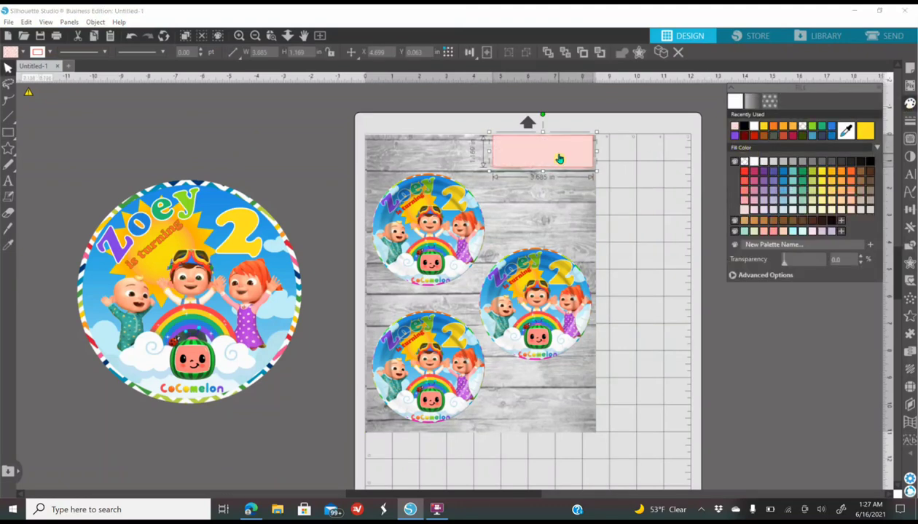
- Make the pink rectangle's outline transparent, enlarge it to about 4.15 by 1.32 in, and align it with the page corner
click(909, 125)
click(752, 102)
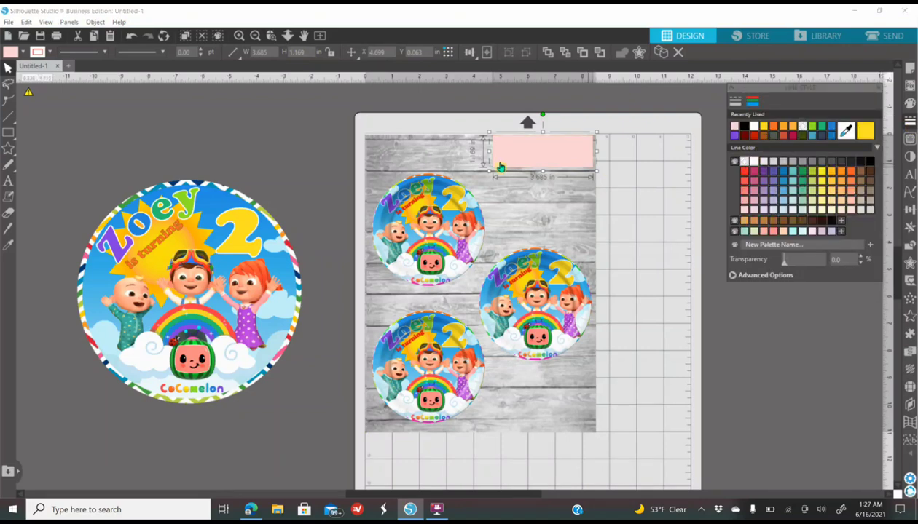
drag(489, 173, 479, 174)
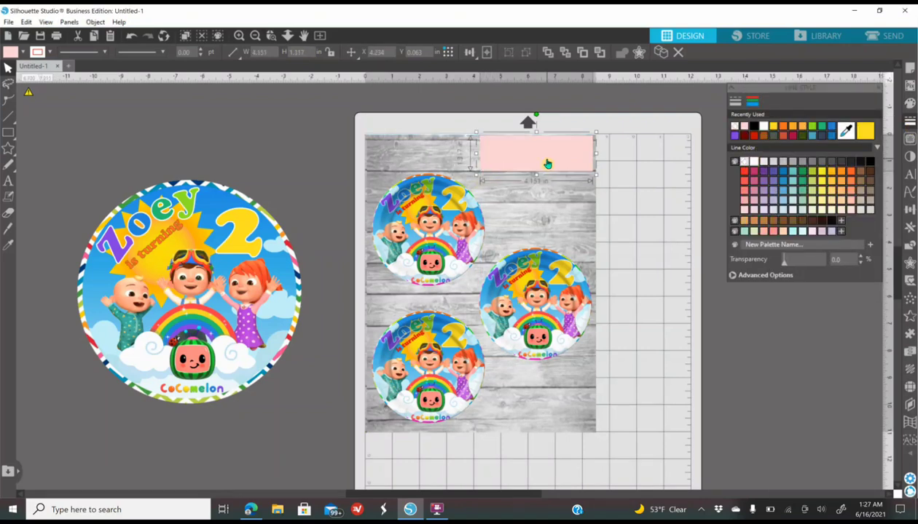
click(651, 229)
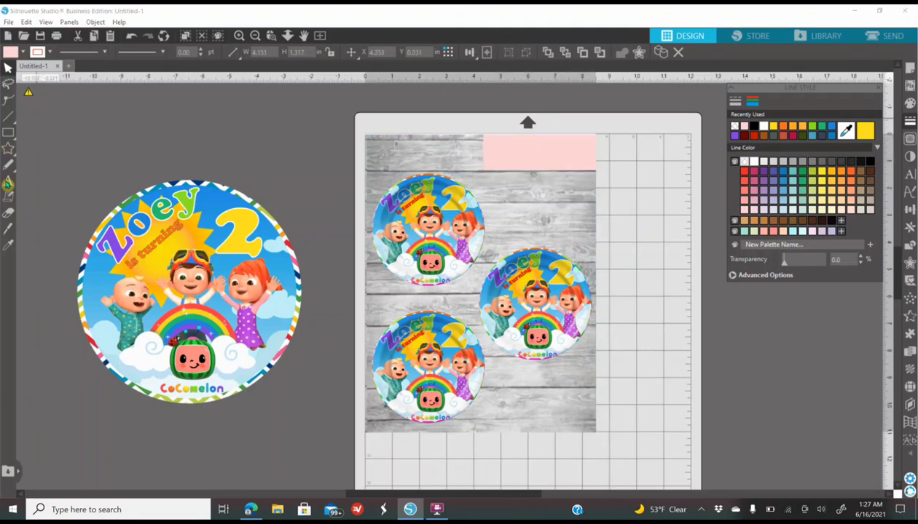
- Add the text "Custom Party Plates" above the page and widen its text box to fit on one line
click(227, 130)
text(Turning)
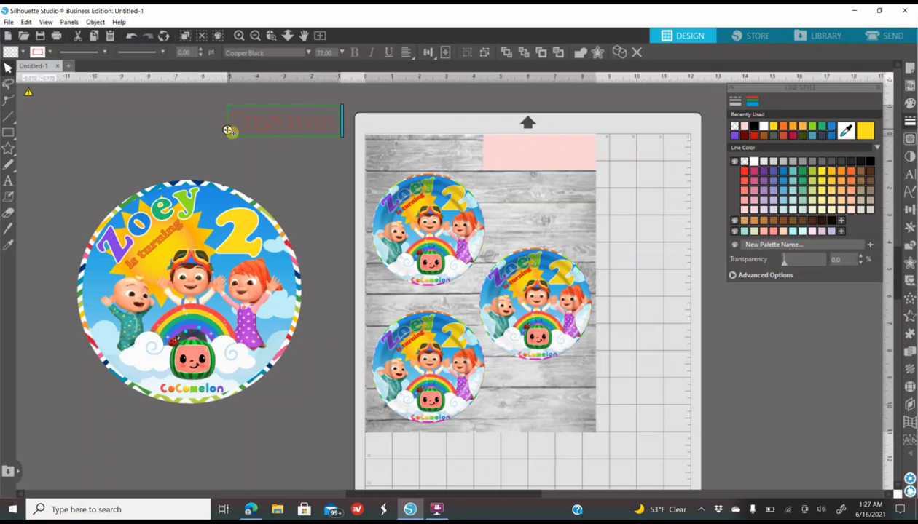
text( Party P)
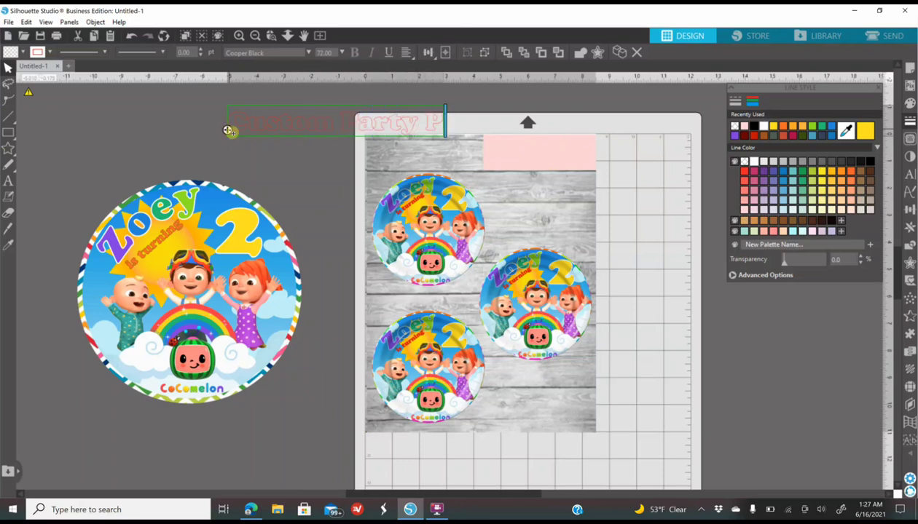
text(lay)
text(e)
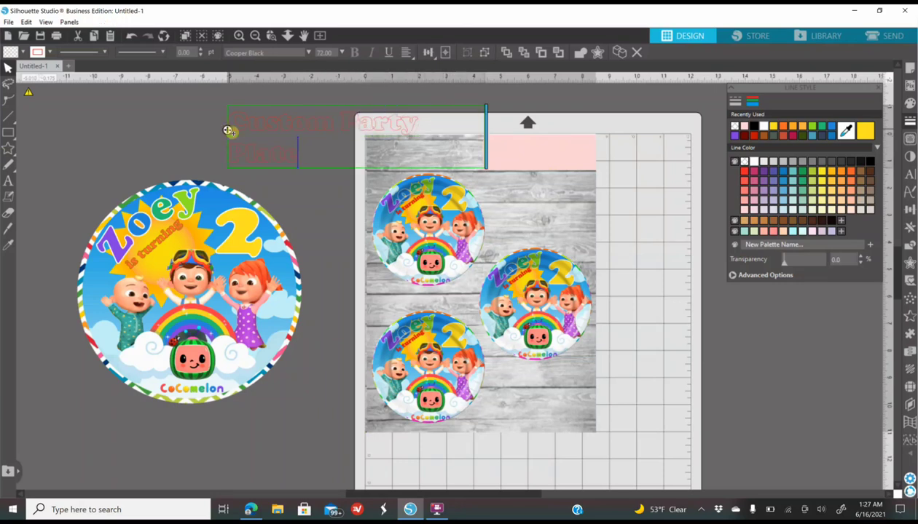
click(292, 136)
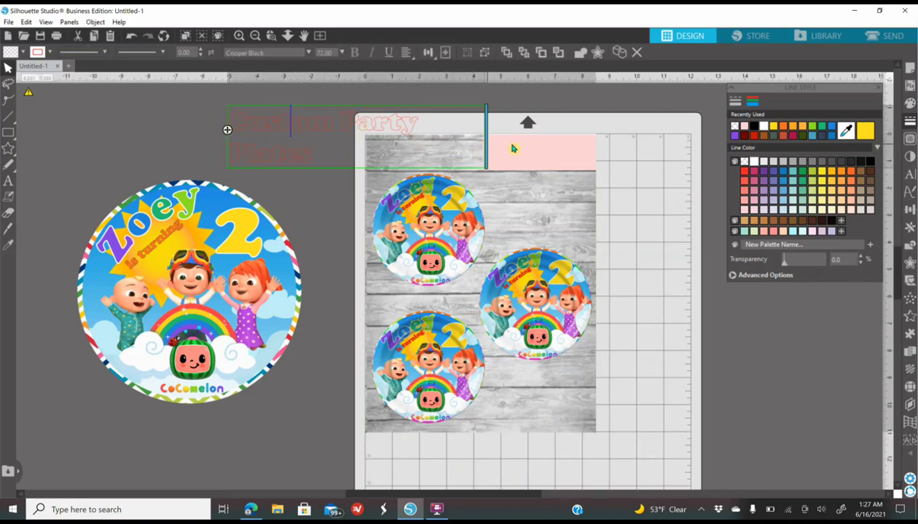
drag(511, 148, 536, 148)
click(280, 139)
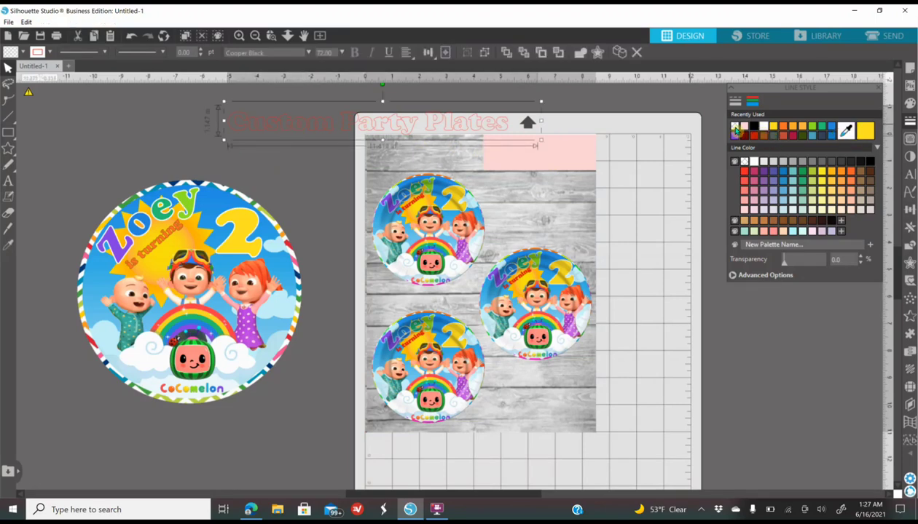
- Scale the "Custom Party Plates" text down to about 6.08 in wide, move it onto the pink rectangle, and fill it with teal
click(910, 102)
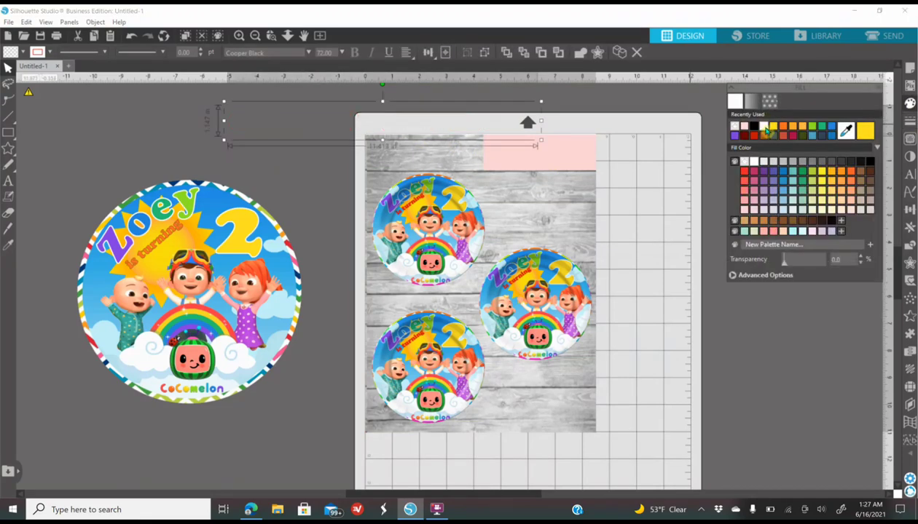
click(765, 128)
drag(223, 140, 519, 160)
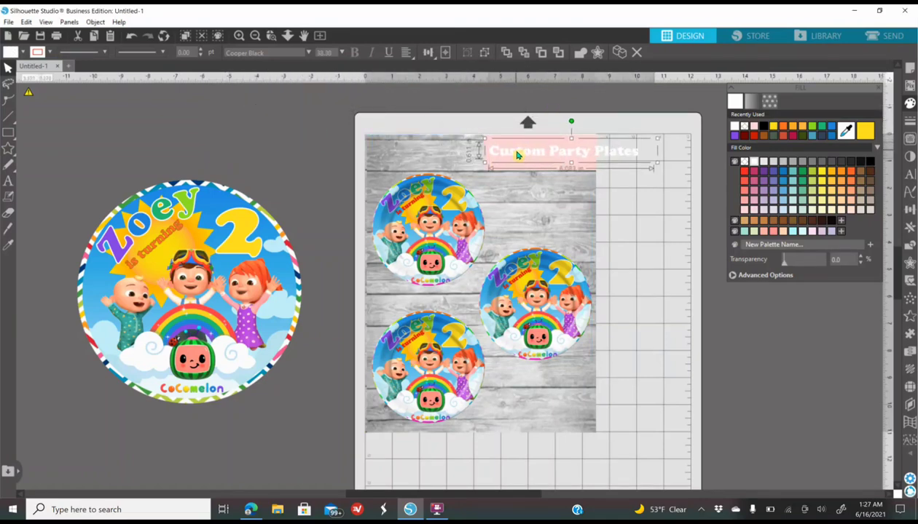
click(793, 172)
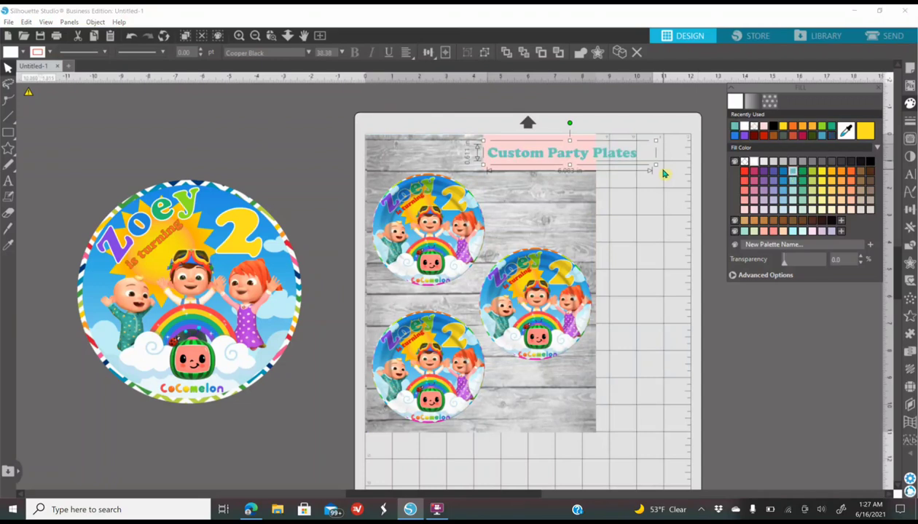
- Scale the title text to about 4.35 in wide and shrink the pink rectangle to a narrow banner behind it
drag(654, 166, 608, 168)
click(239, 35)
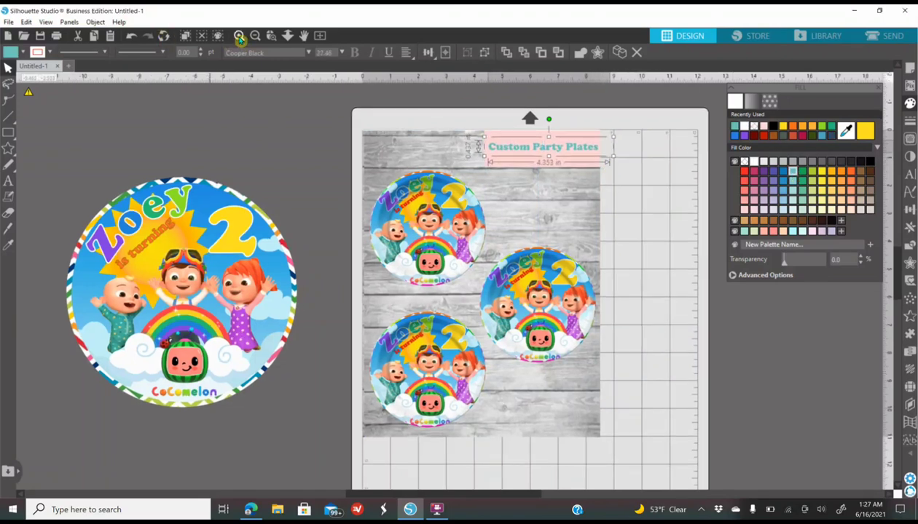
scroll(301, 154, up, 2)
click(670, 164)
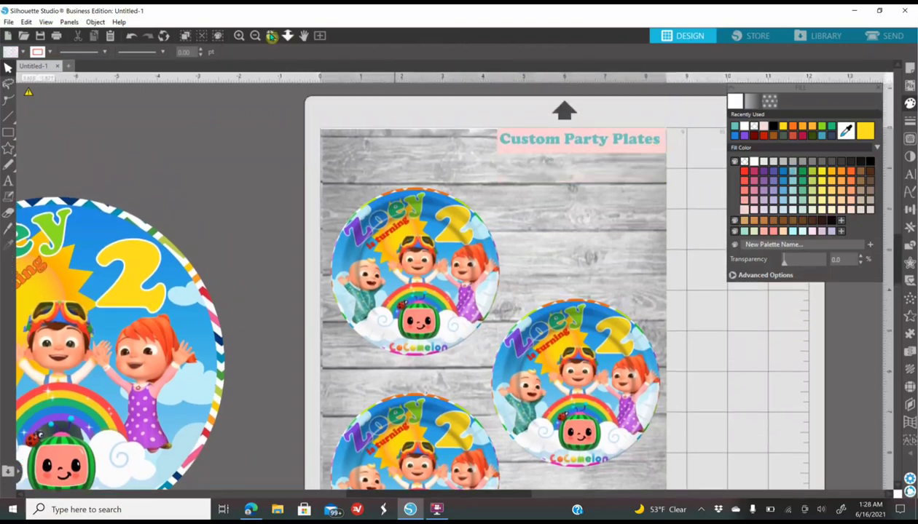
- Move the original plate design slightly higher beside the page
click(253, 36)
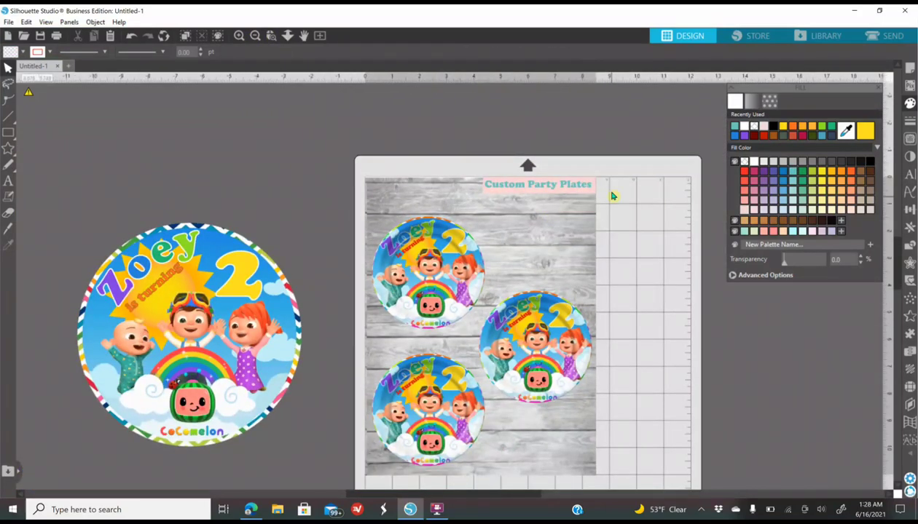
scroll(582, 347, down, 1)
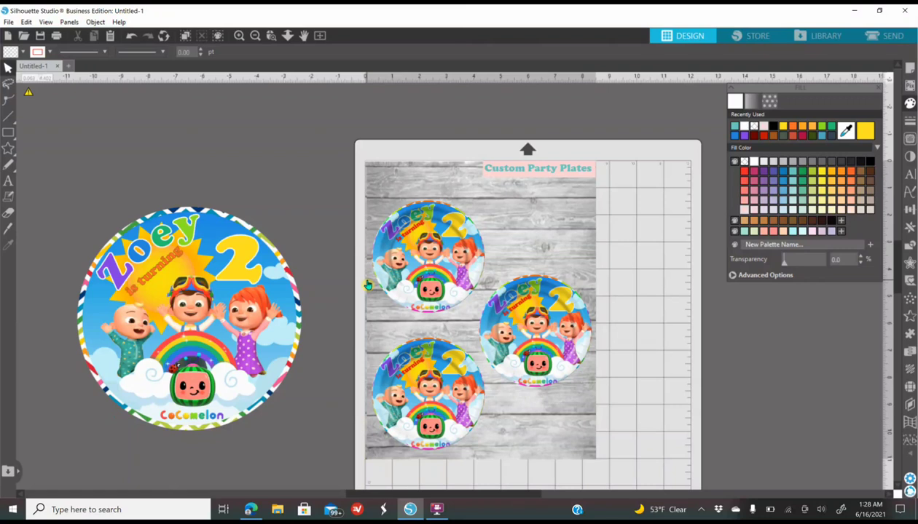
drag(198, 329, 190, 288)
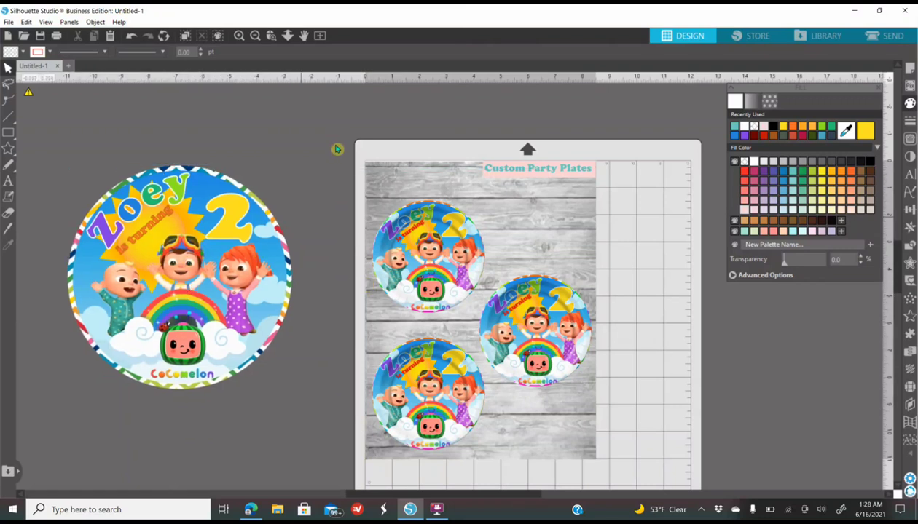